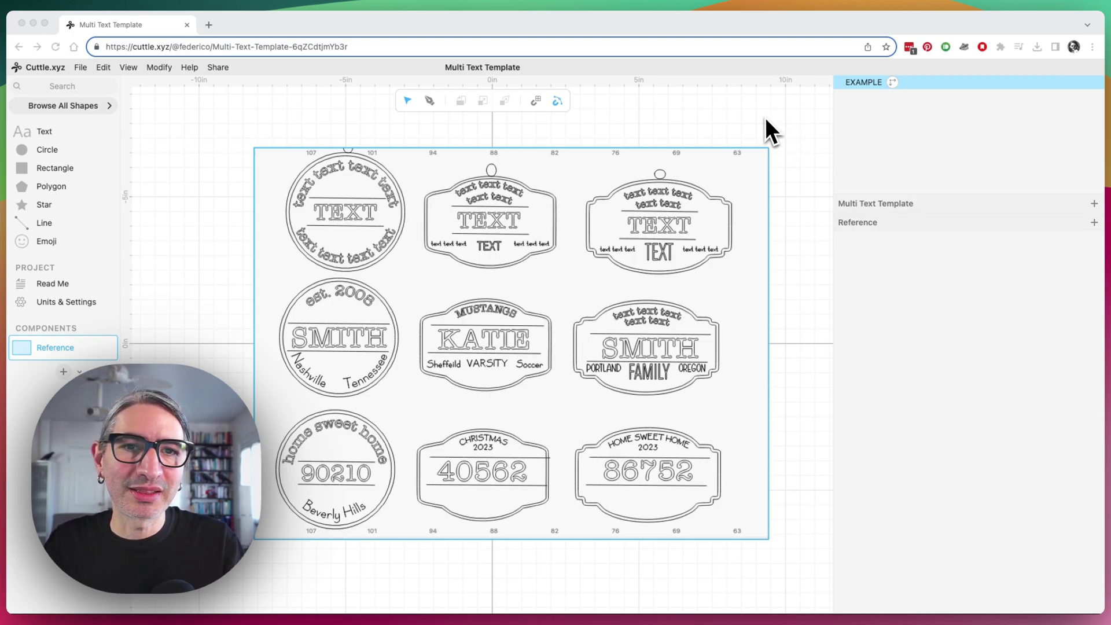
Create a new Component A and place a circle at the canvas origin
click(547, 396)
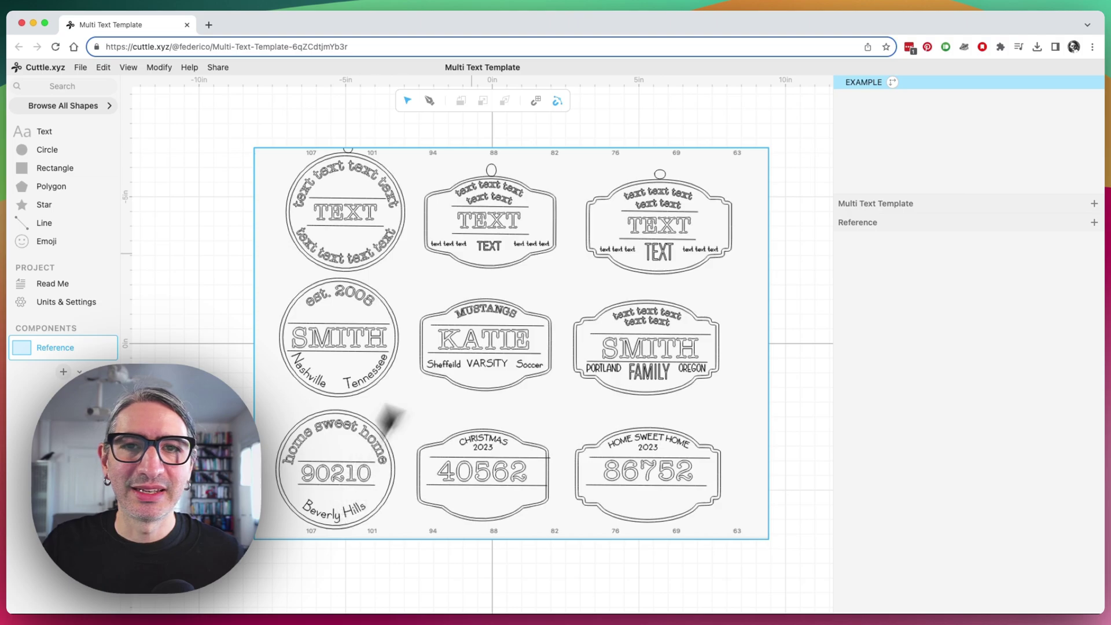
key(Escape)
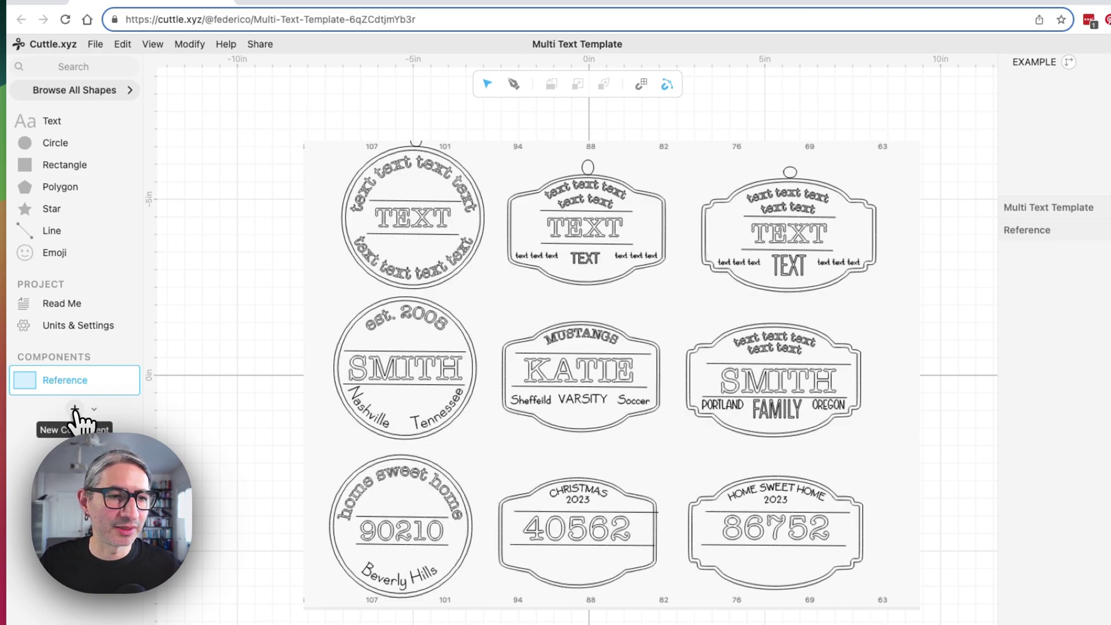
click(74, 410)
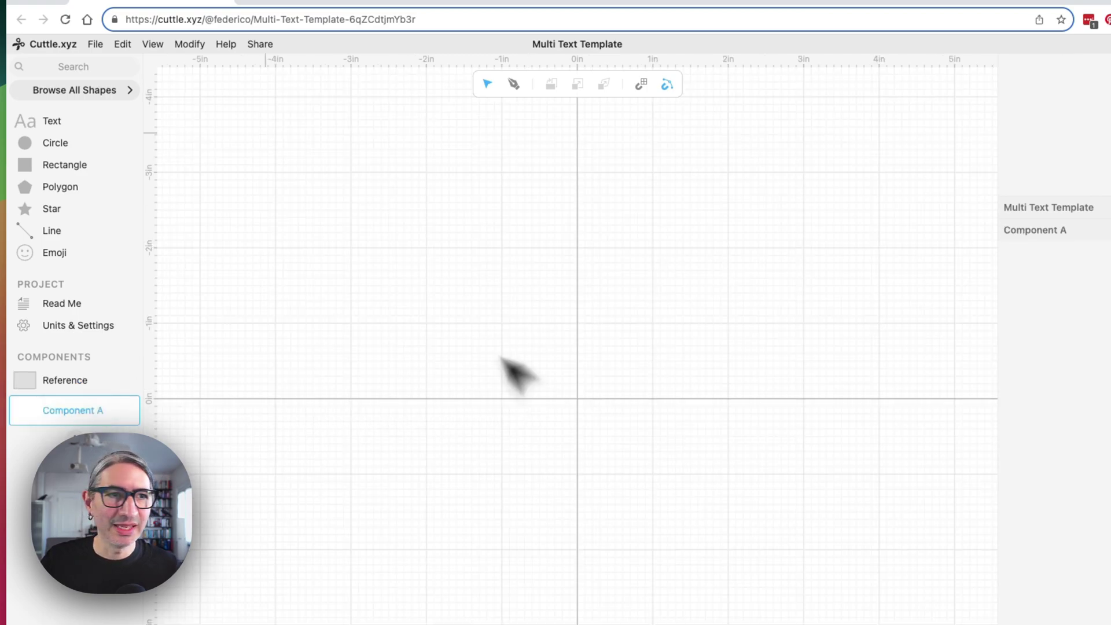
drag(71, 145, 576, 401)
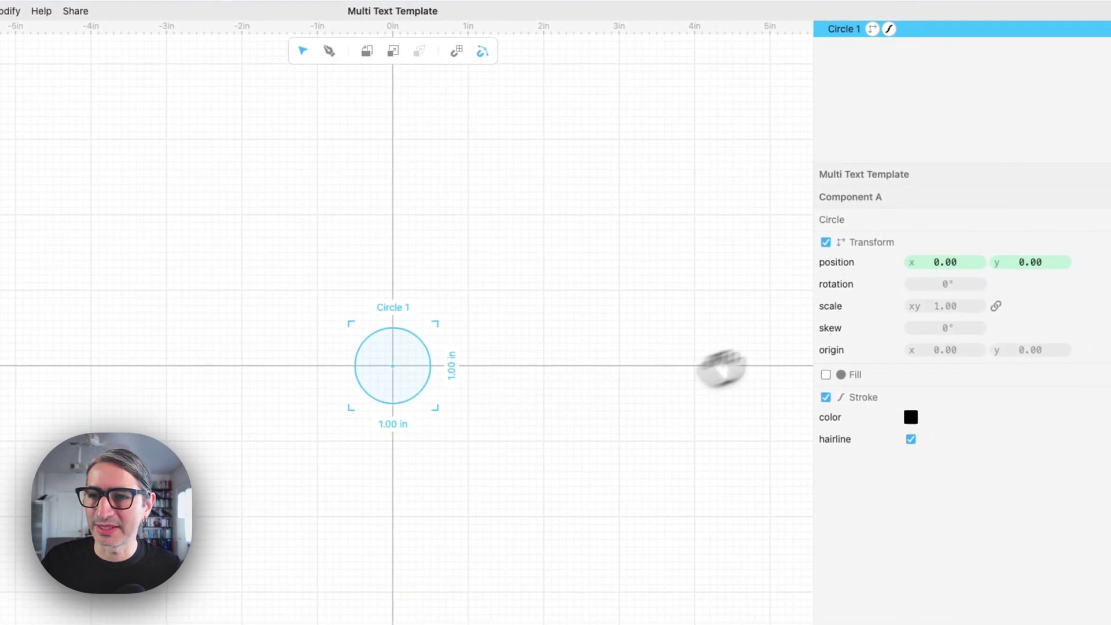
Set the circle's scale to 4 so it measures 4.00 in across
click(949, 311)
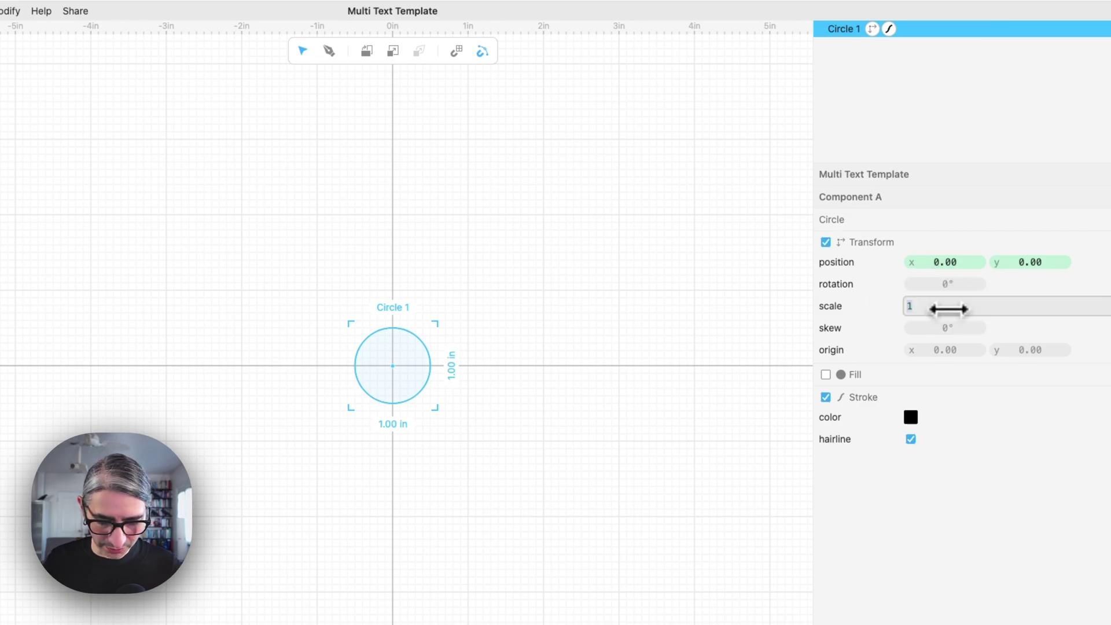
text(4)
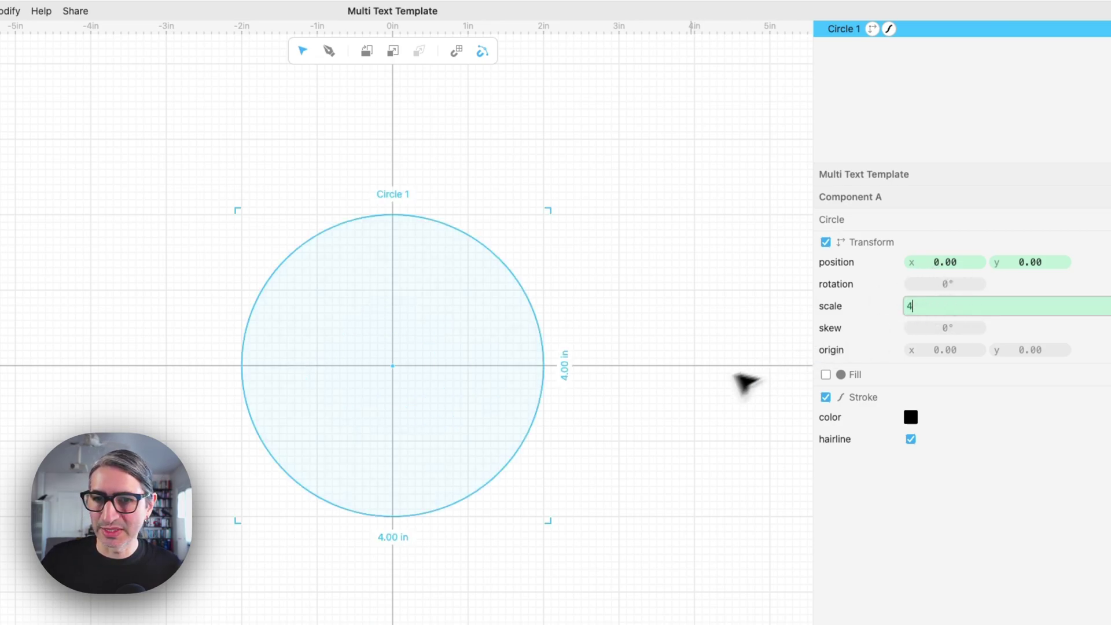
click(724, 394)
scroll(666, 394, up, 2)
scroll(619, 379, left, 2)
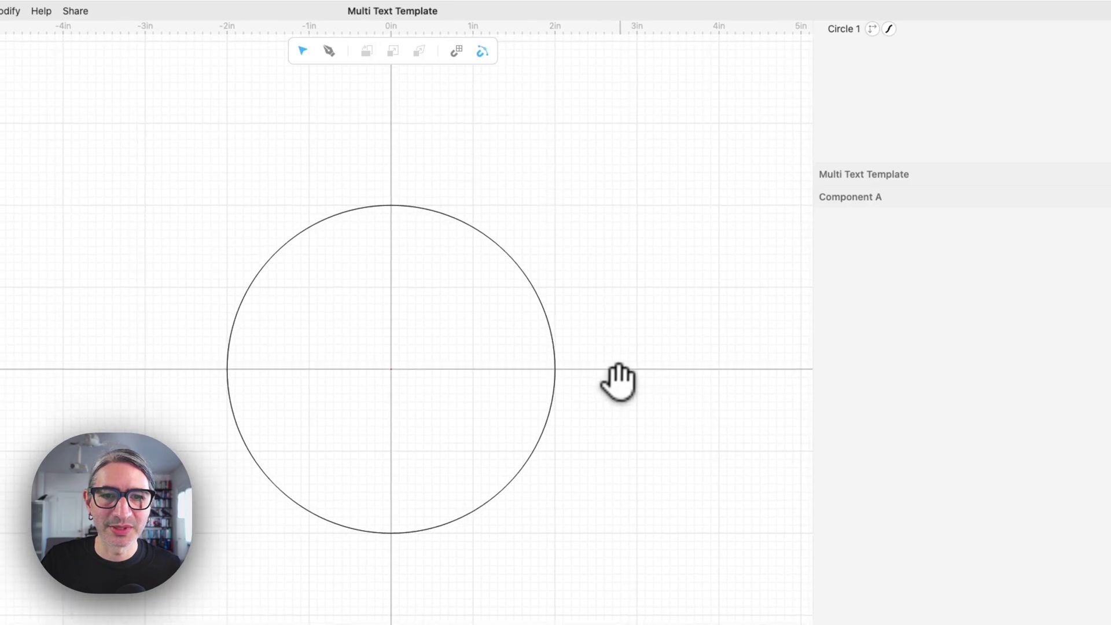
scroll(621, 379, up, 1)
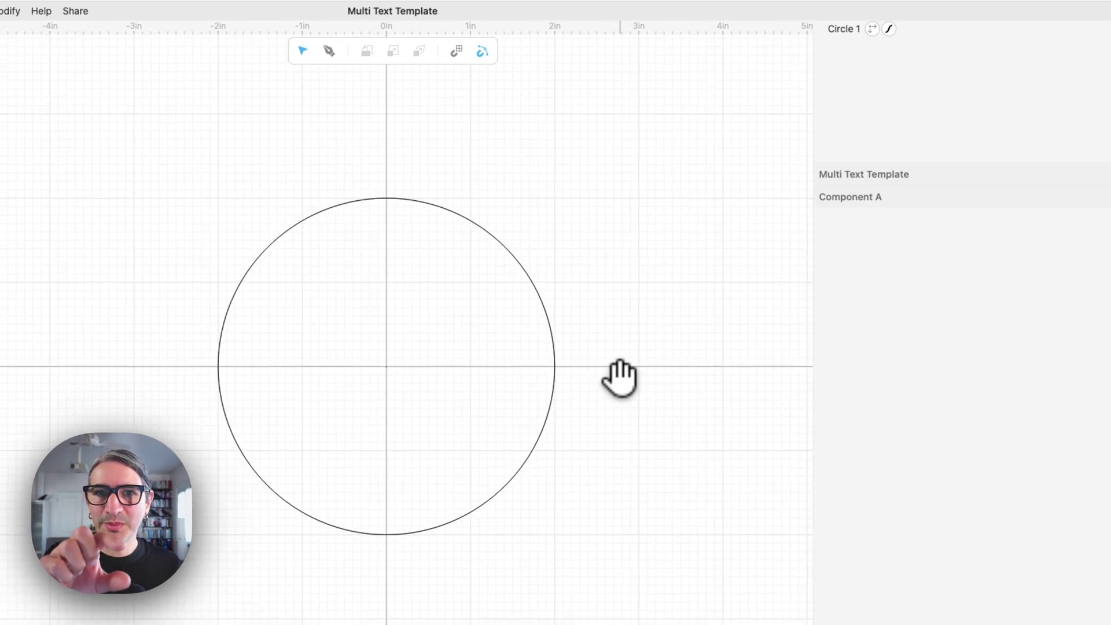
key(super+a)
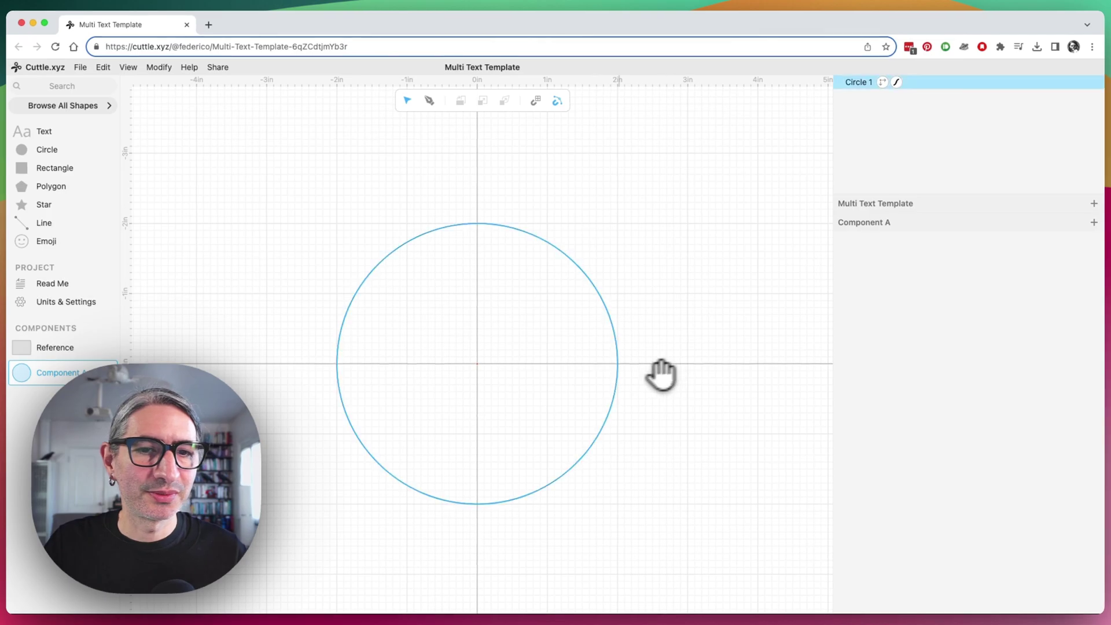
click(662, 375)
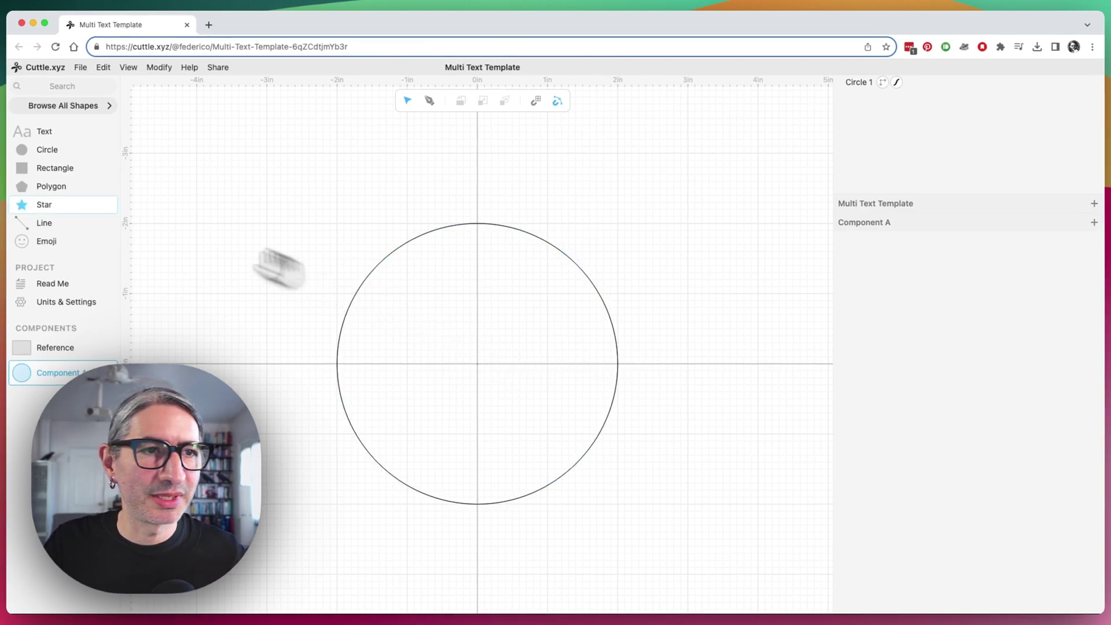
Search 'text' and add a Basic text object at the canvas origin
click(48, 86)
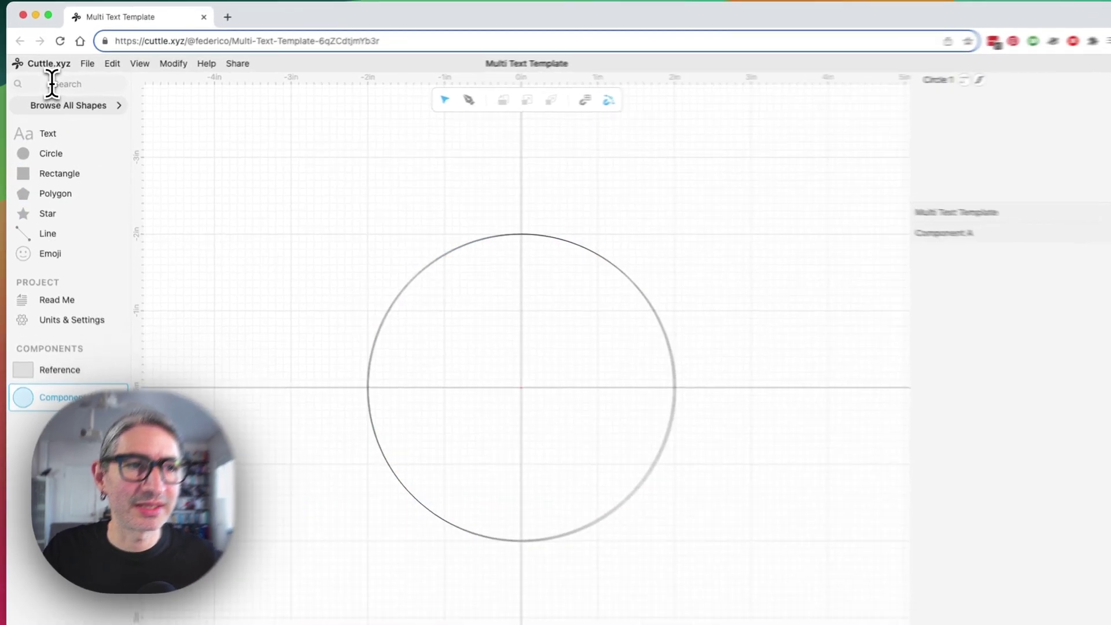
text(text)
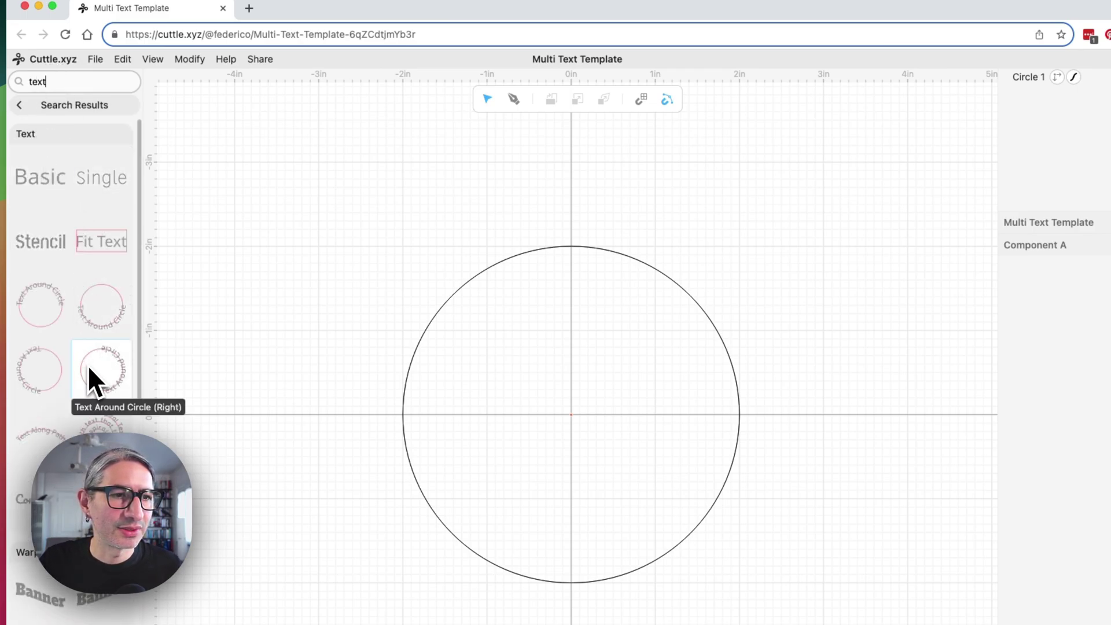
click(36, 184)
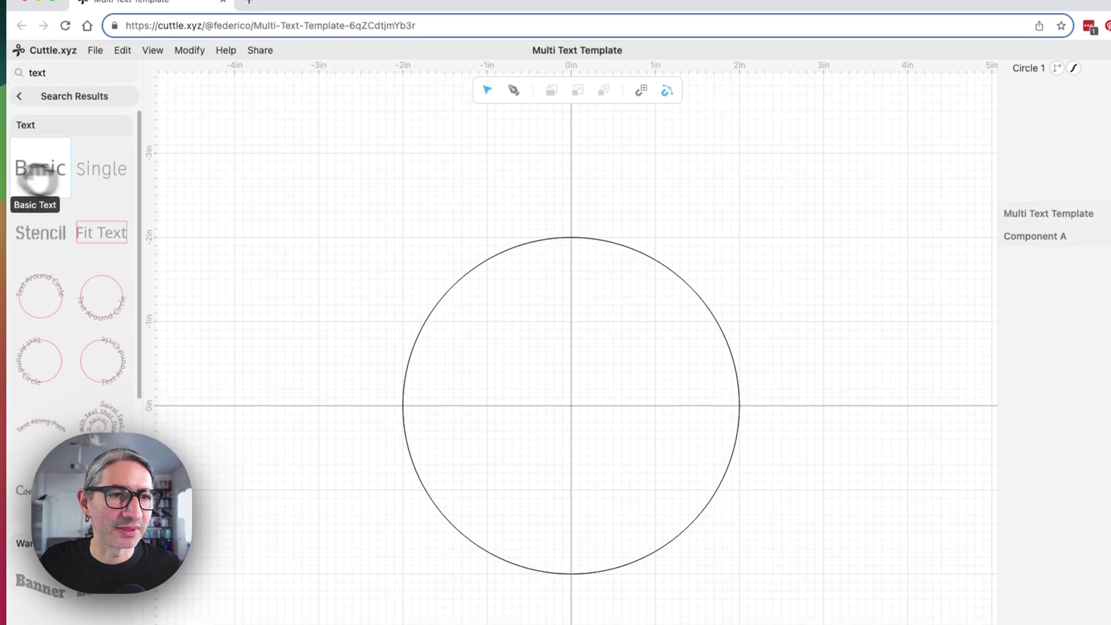
drag(37, 180, 570, 405)
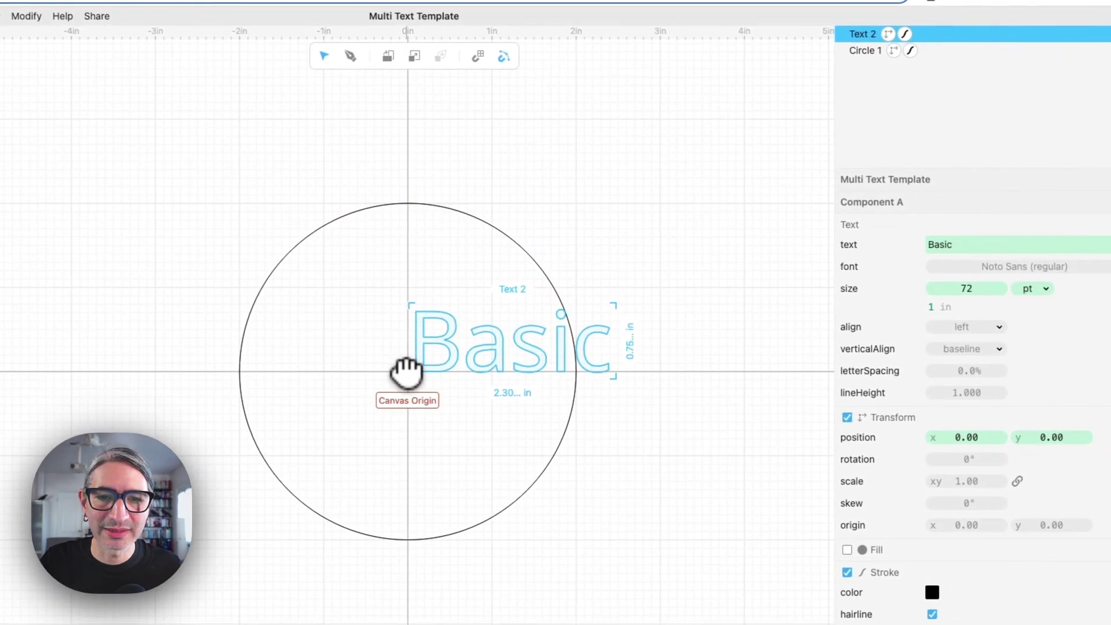
Set the text to align center, verticalAlign middle, and change its wording to 90065
double_click(407, 371)
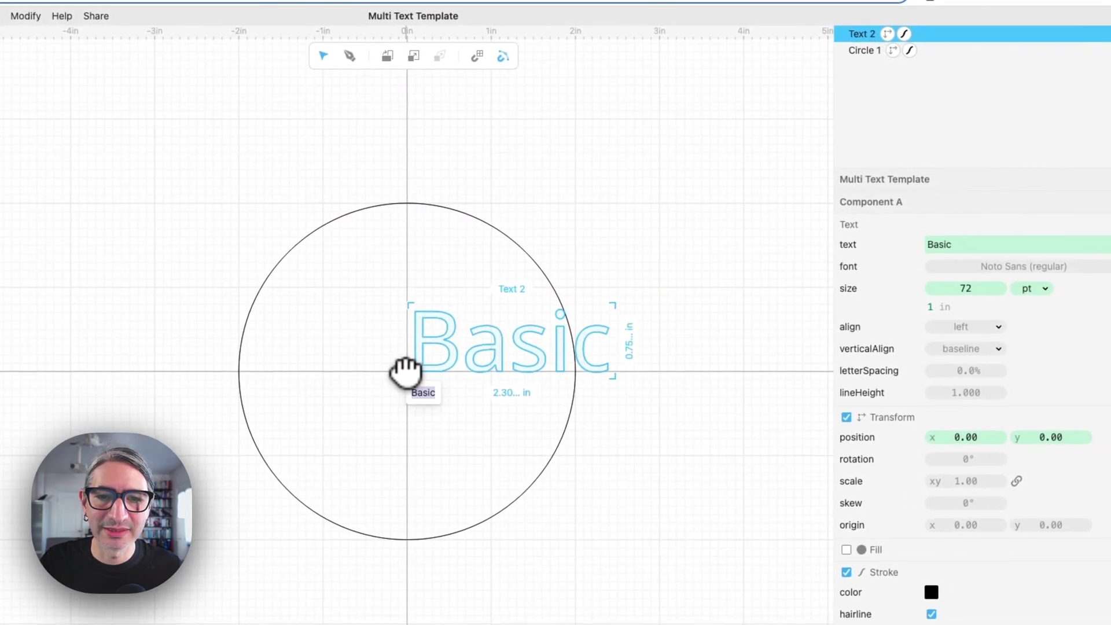
click(964, 327)
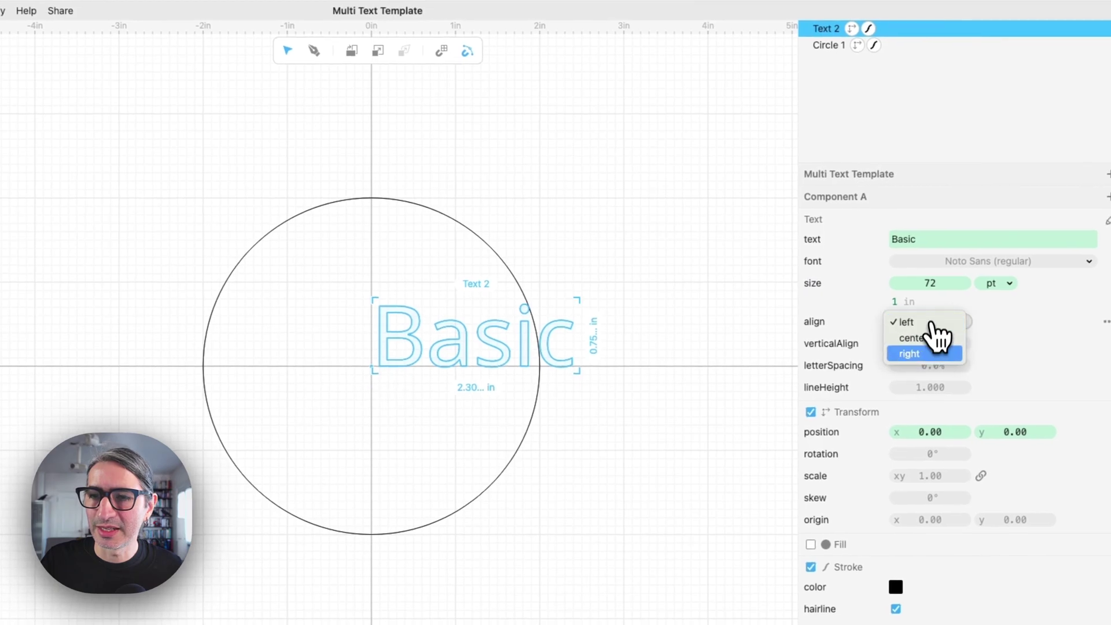
click(925, 338)
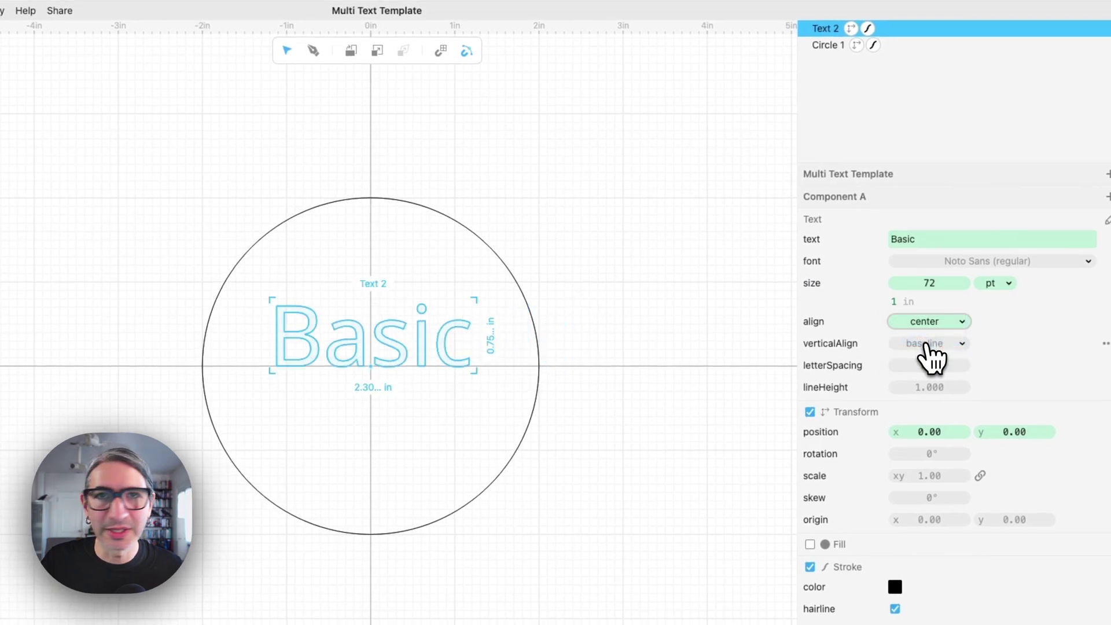
click(929, 350)
click(921, 328)
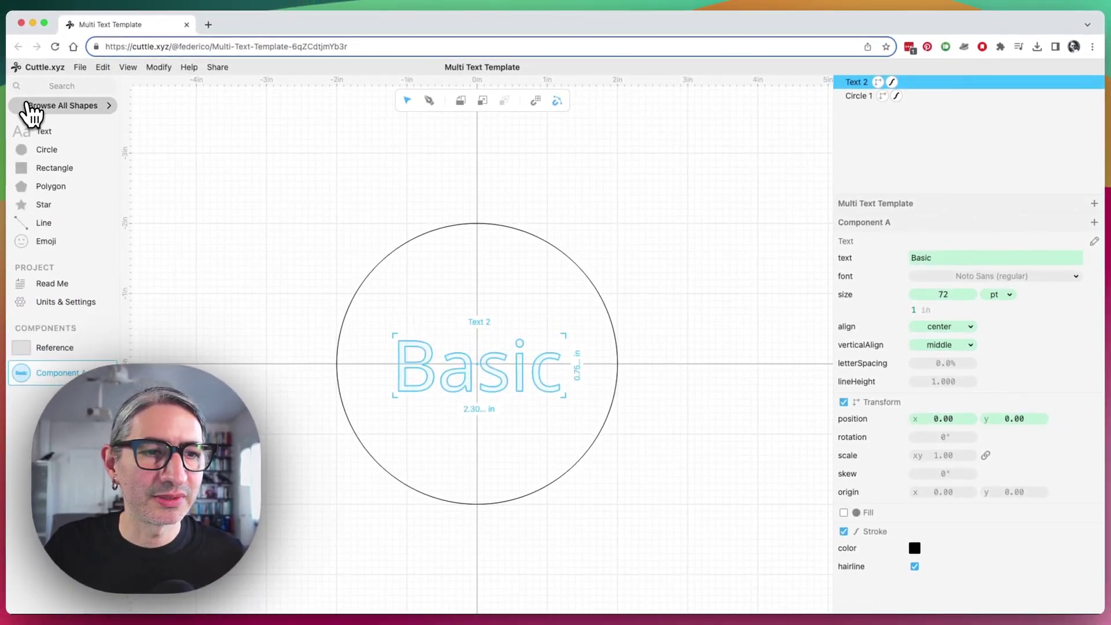
double_click(937, 257)
text(9)
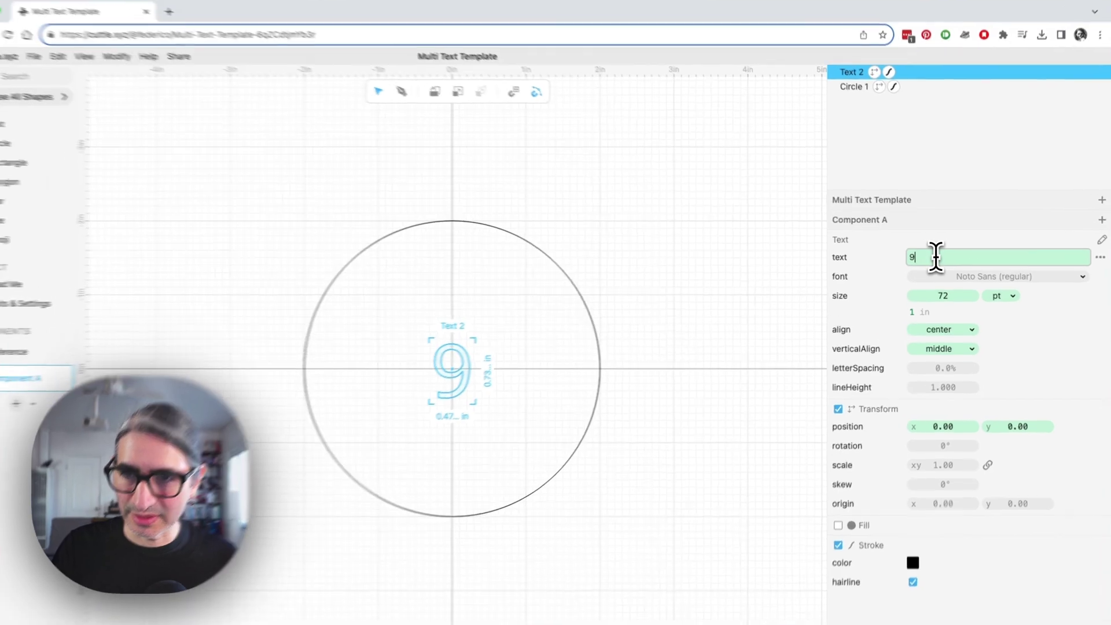
text(00)
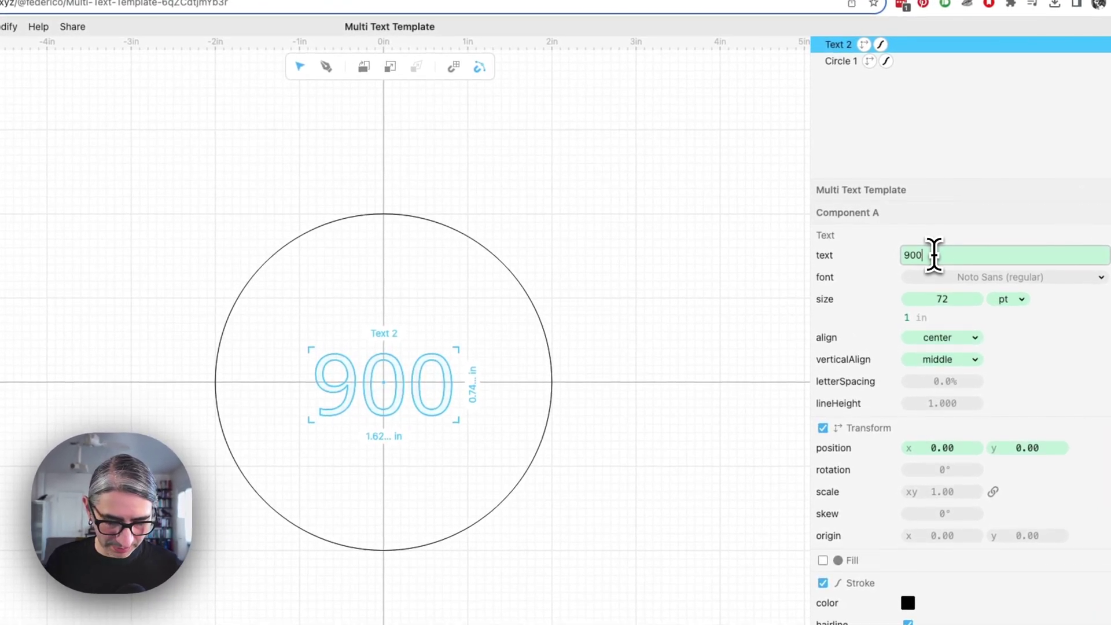
text(65)
click(705, 305)
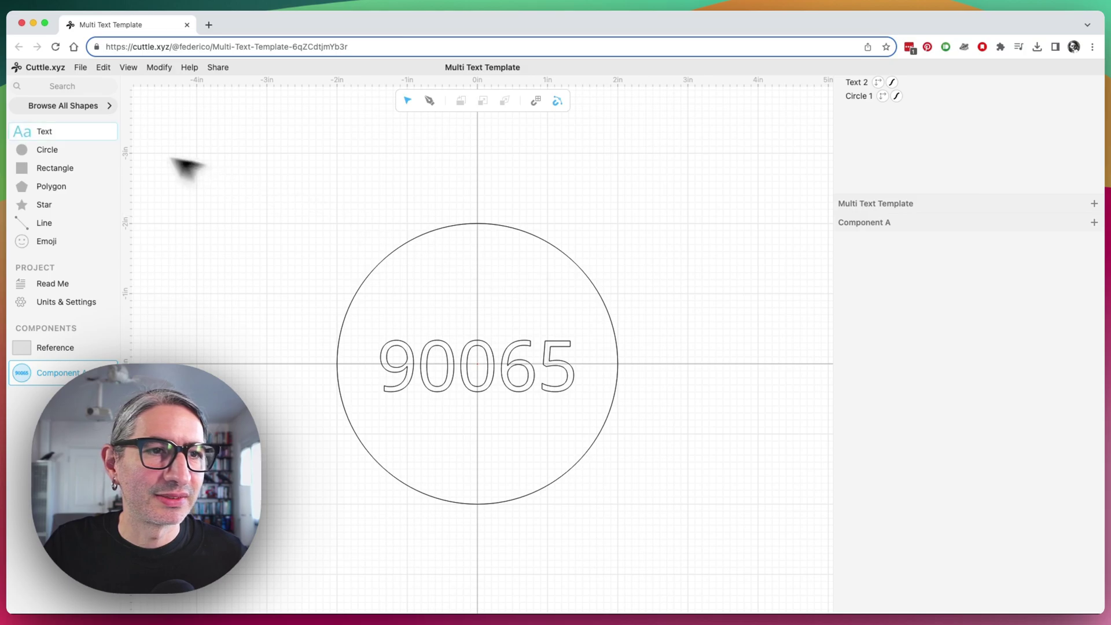
Add a Text Around Circle (Top) shape at the origin
click(74, 86)
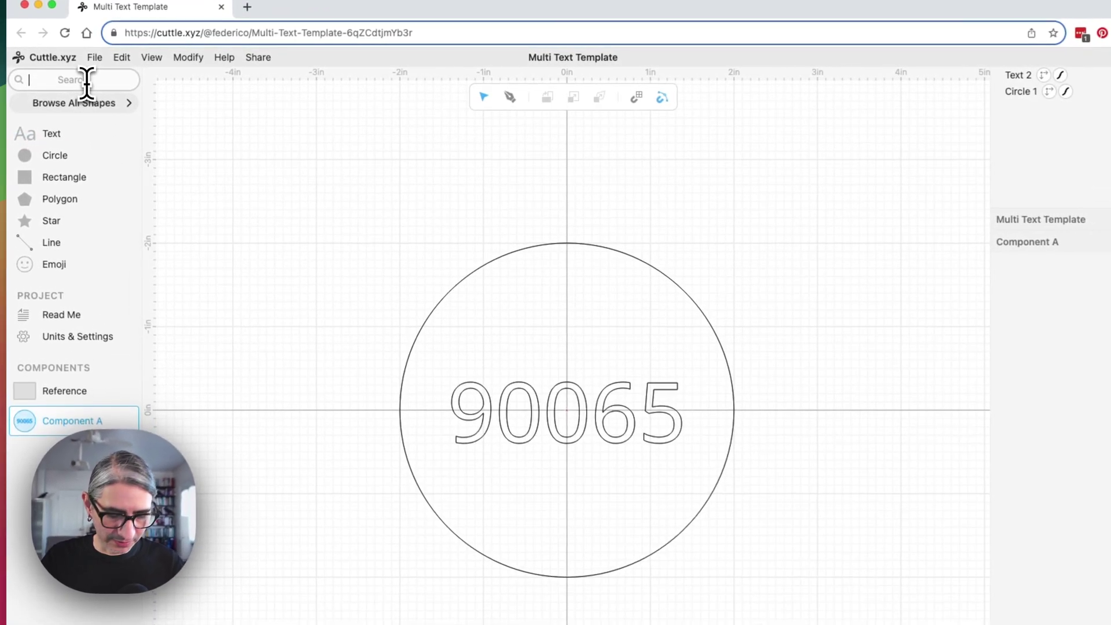
text(text)
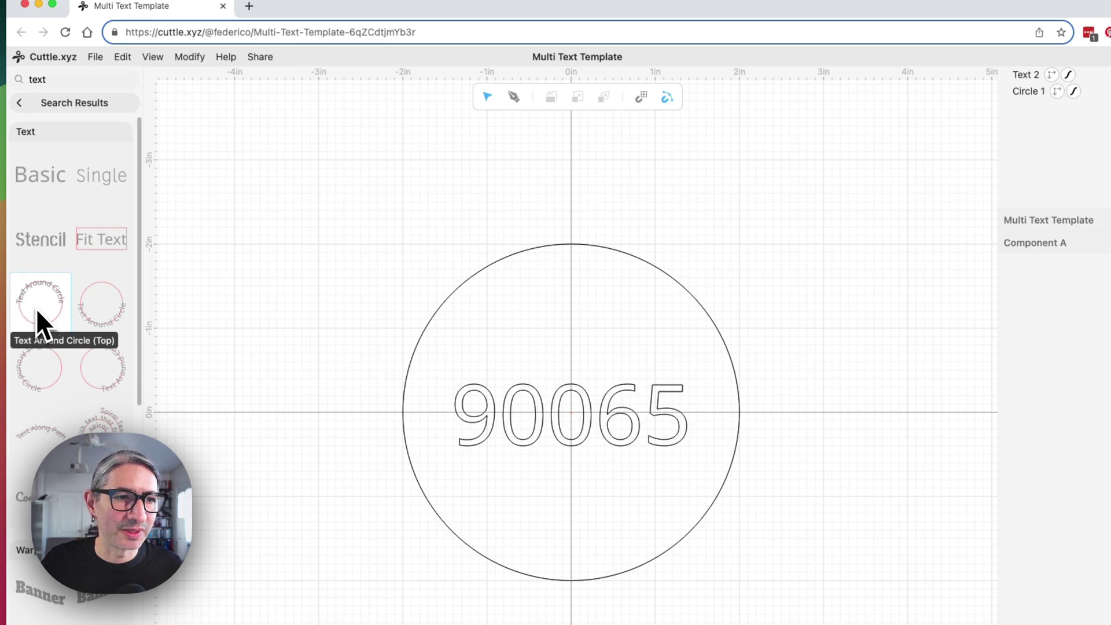
drag(36, 308, 571, 413)
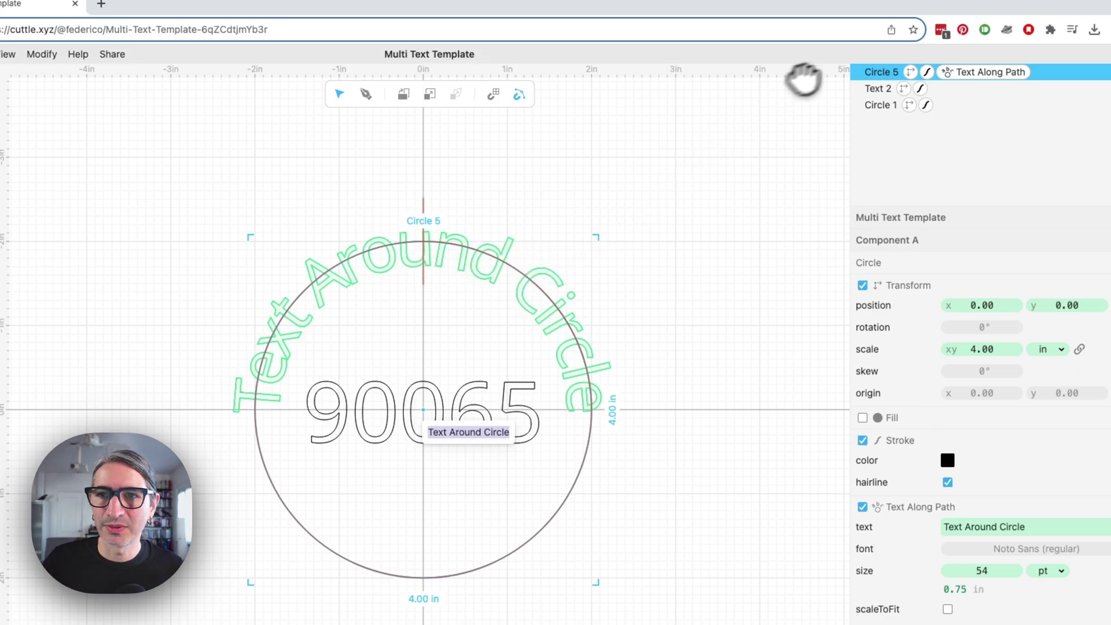
Scale the curved-text circle to 3.20, font size 30 pt, text 'Text on Top'
click(842, 82)
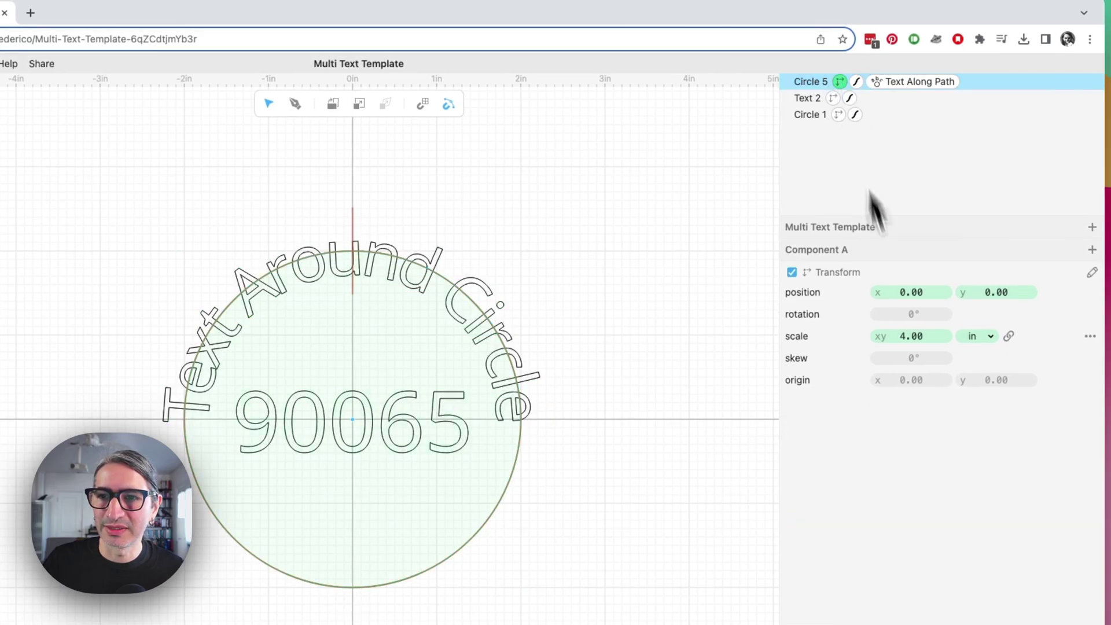
drag(920, 336, 743, 349)
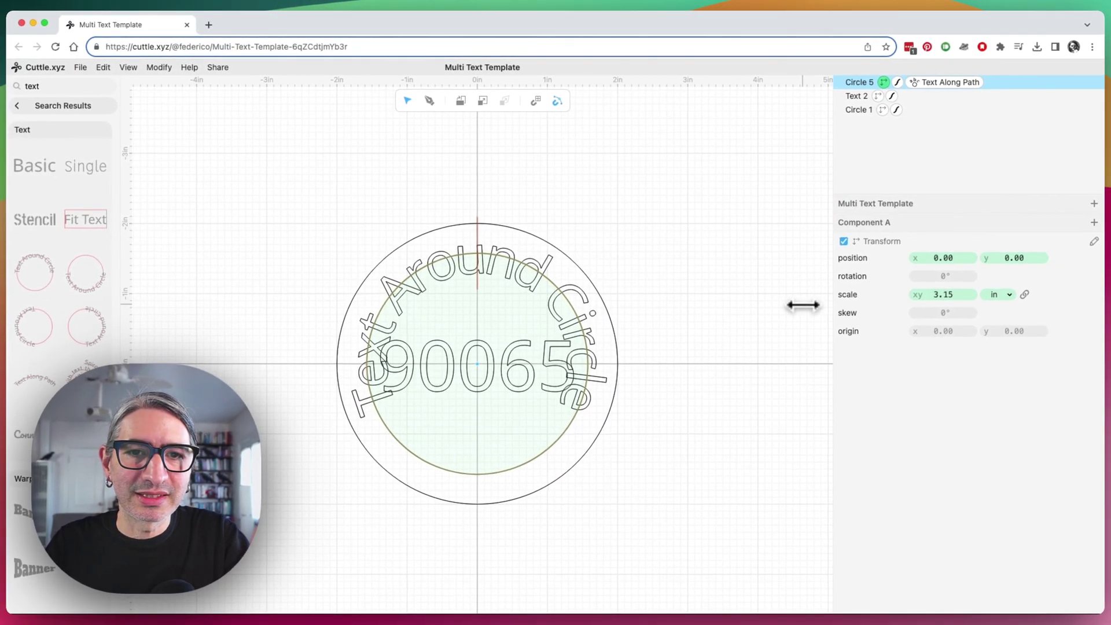
drag(802, 305, 814, 298)
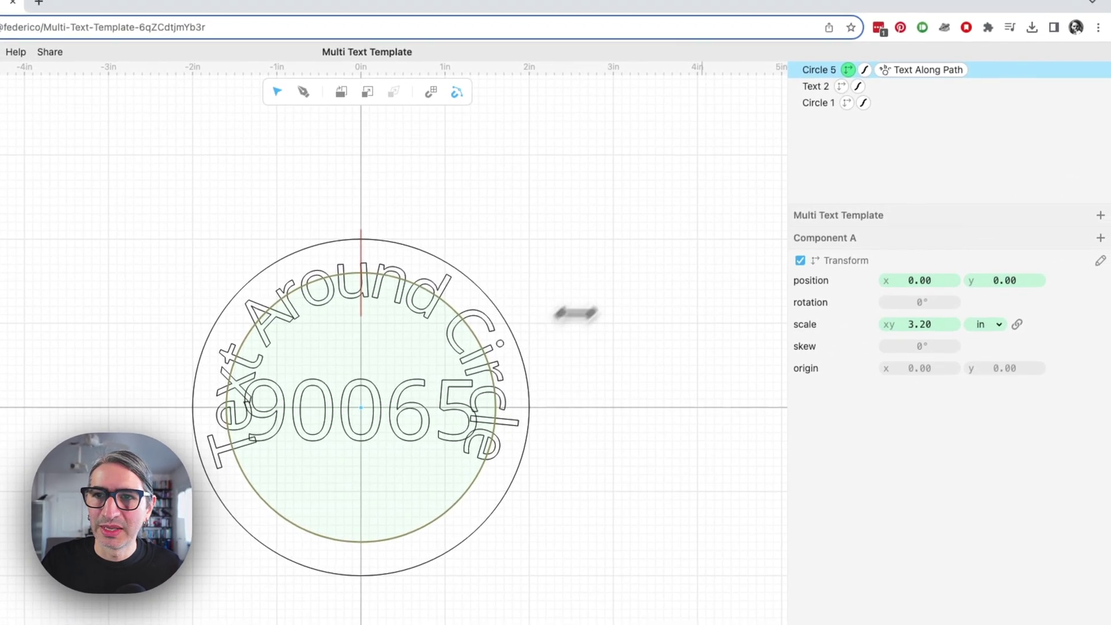
click(911, 71)
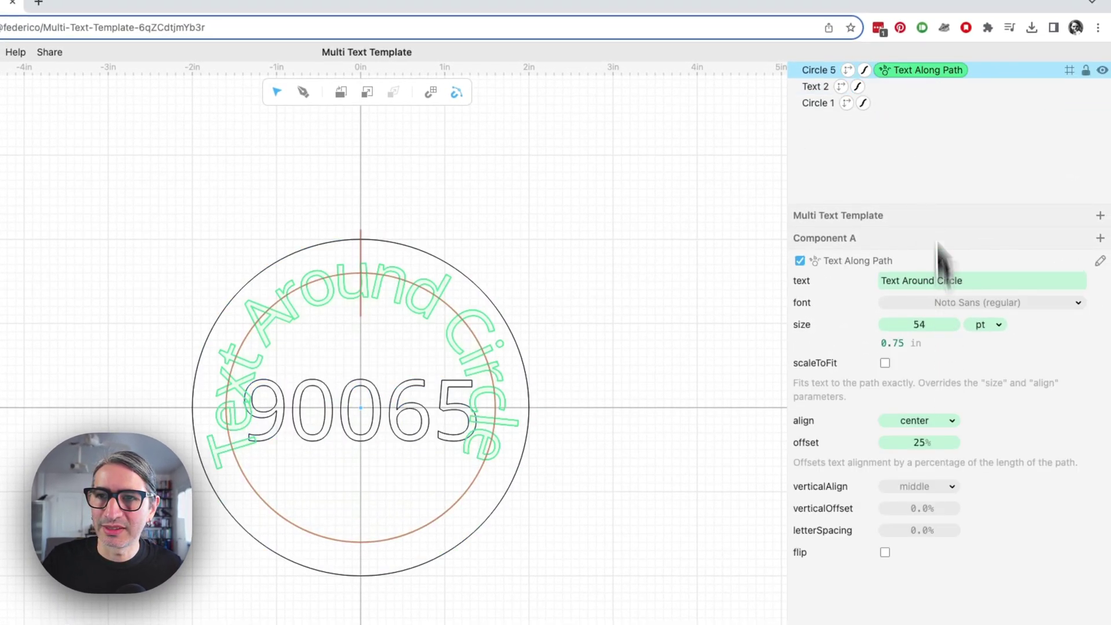
drag(920, 324, 873, 329)
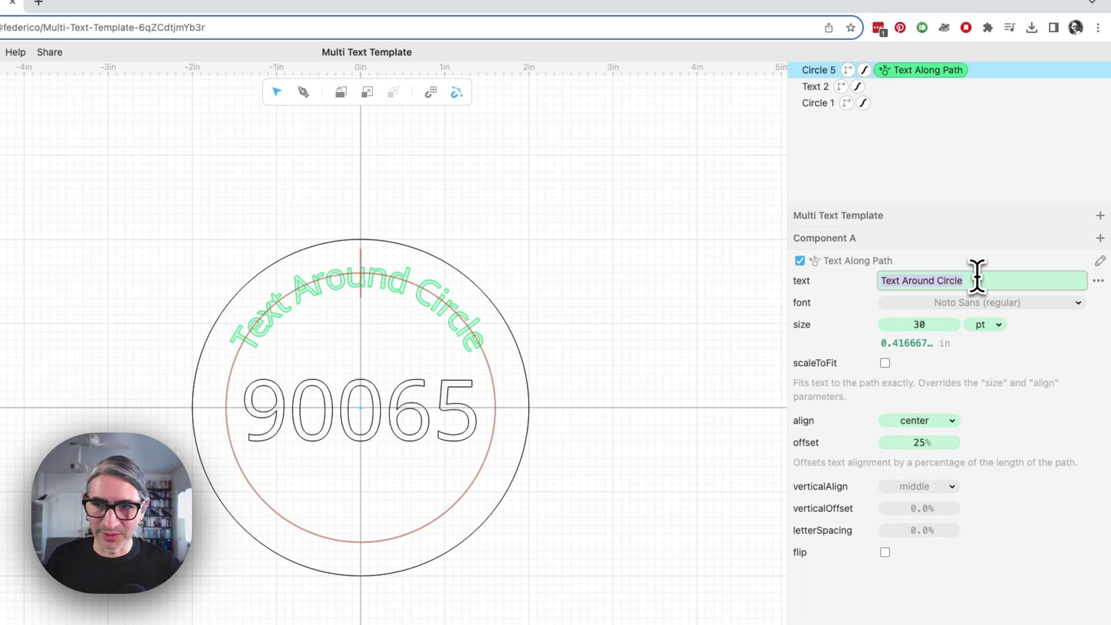
text(Te)
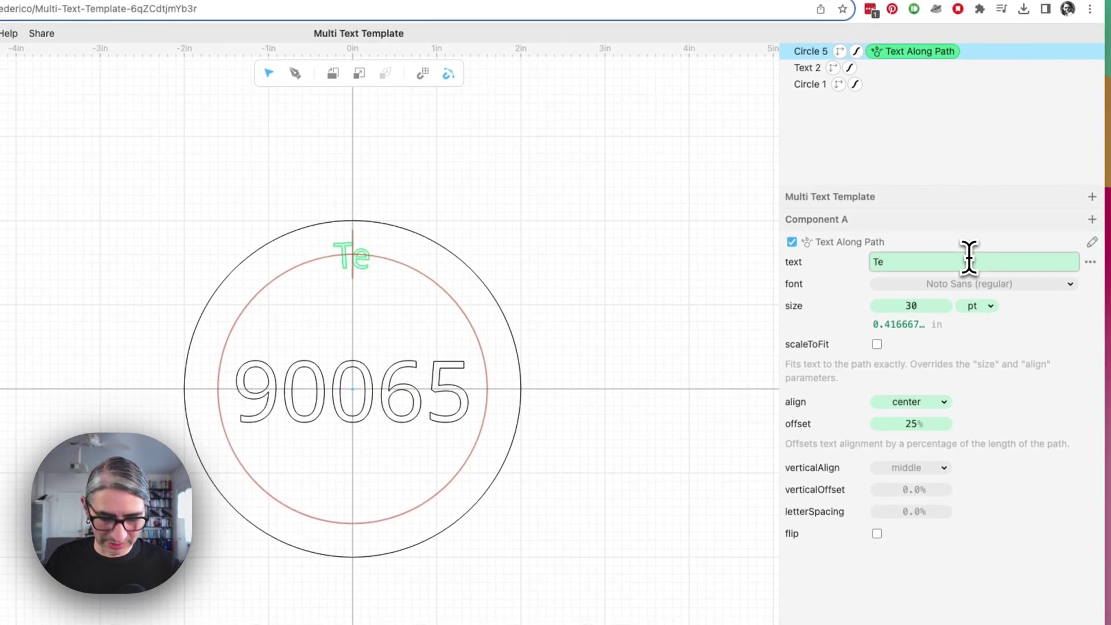
text(xt on Top)
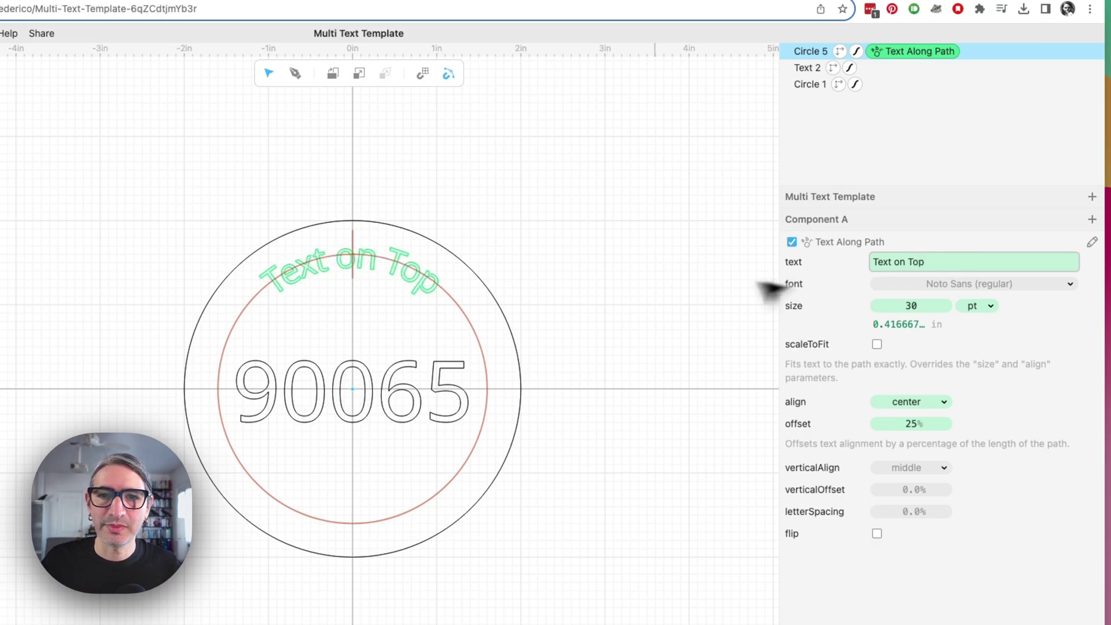
click(760, 285)
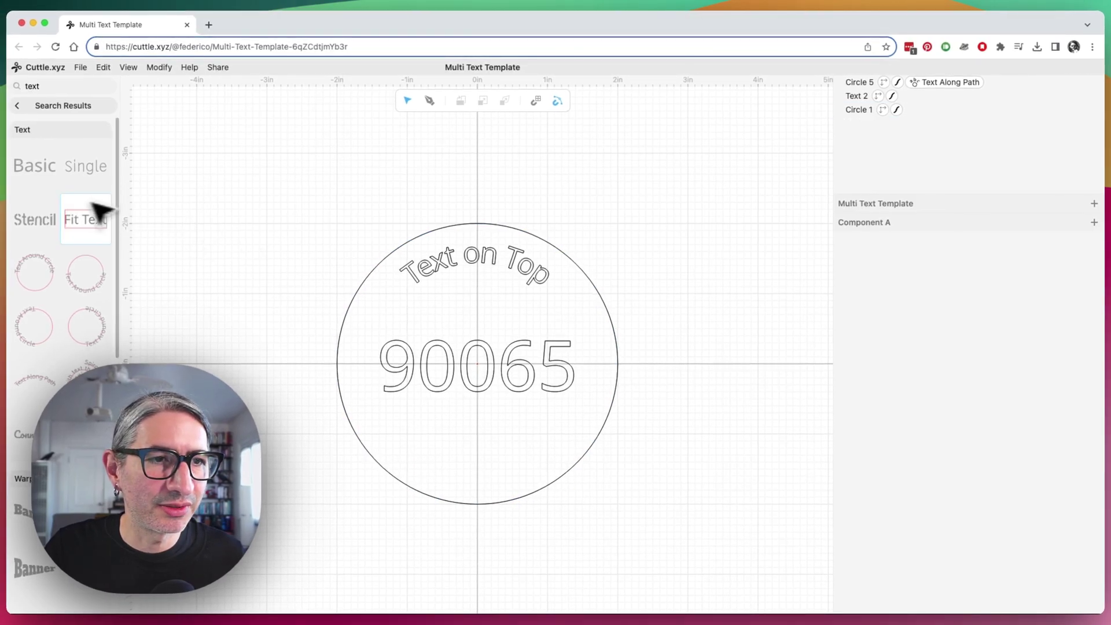
Add another Text Around Circle at the origin and scale it to about 3.20 in
click(98, 287)
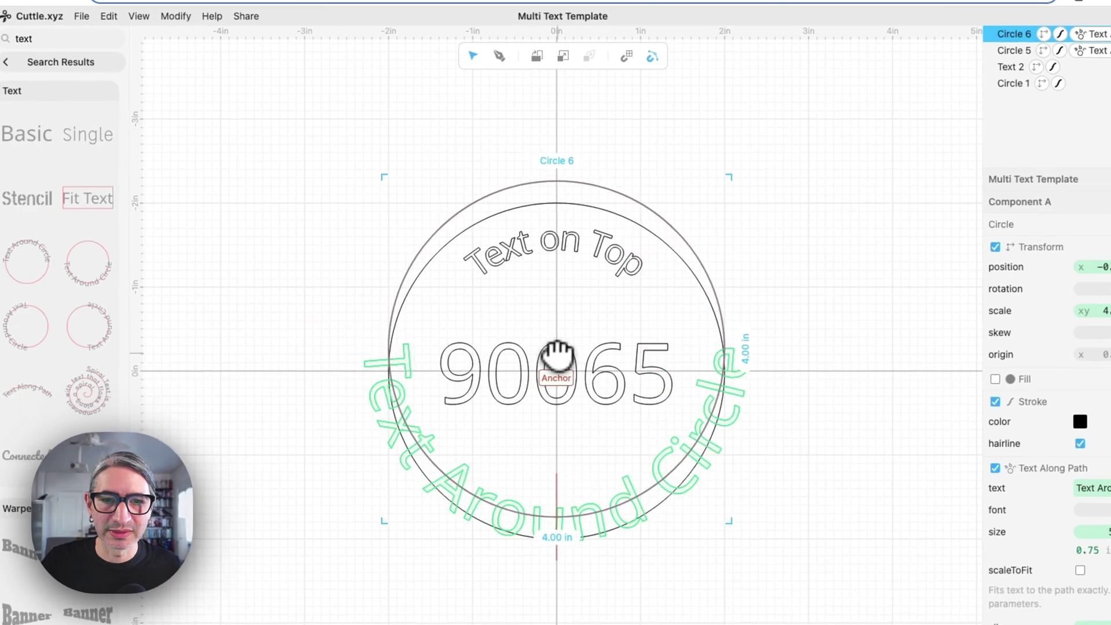
drag(558, 365, 557, 374)
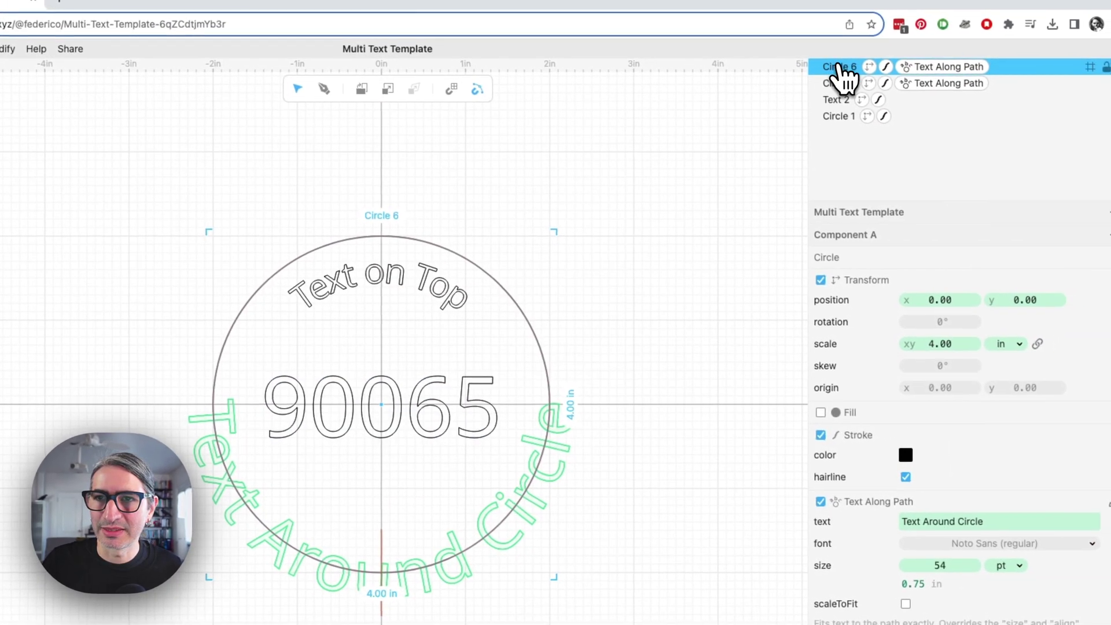
click(870, 67)
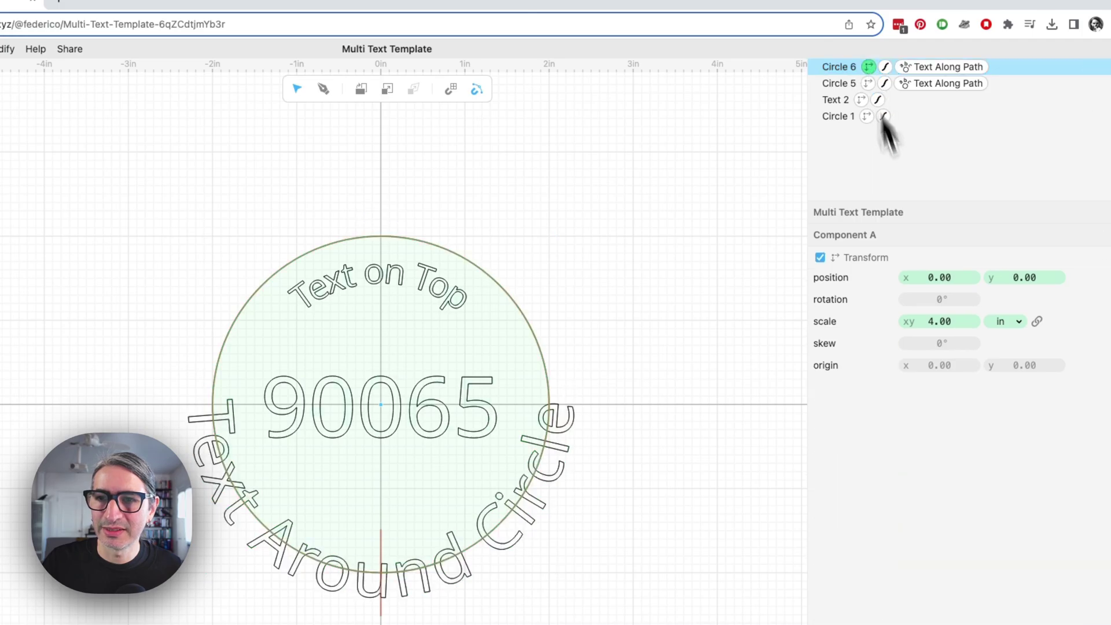
drag(946, 323, 780, 336)
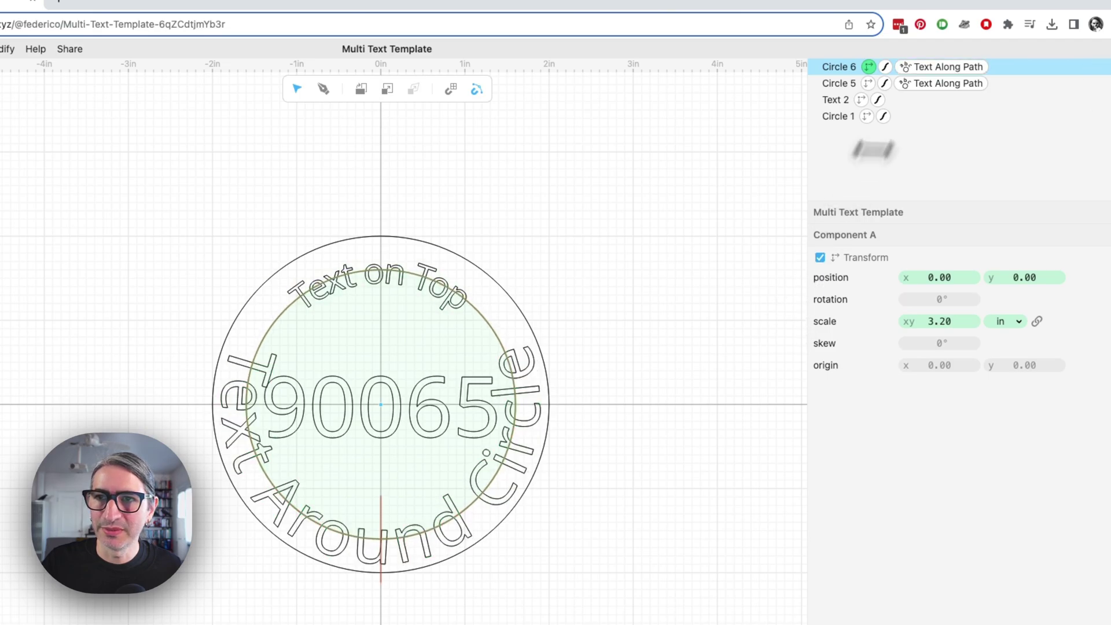
Set the new curved text to 30 pt reading 'Text at the Bottom'
click(929, 70)
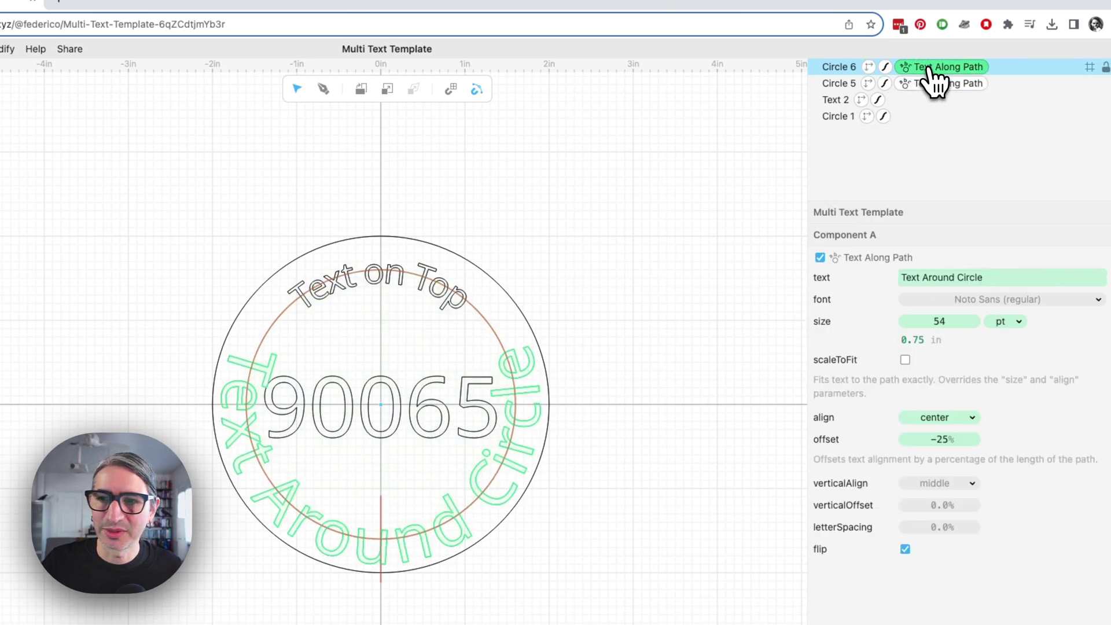
drag(939, 322, 886, 325)
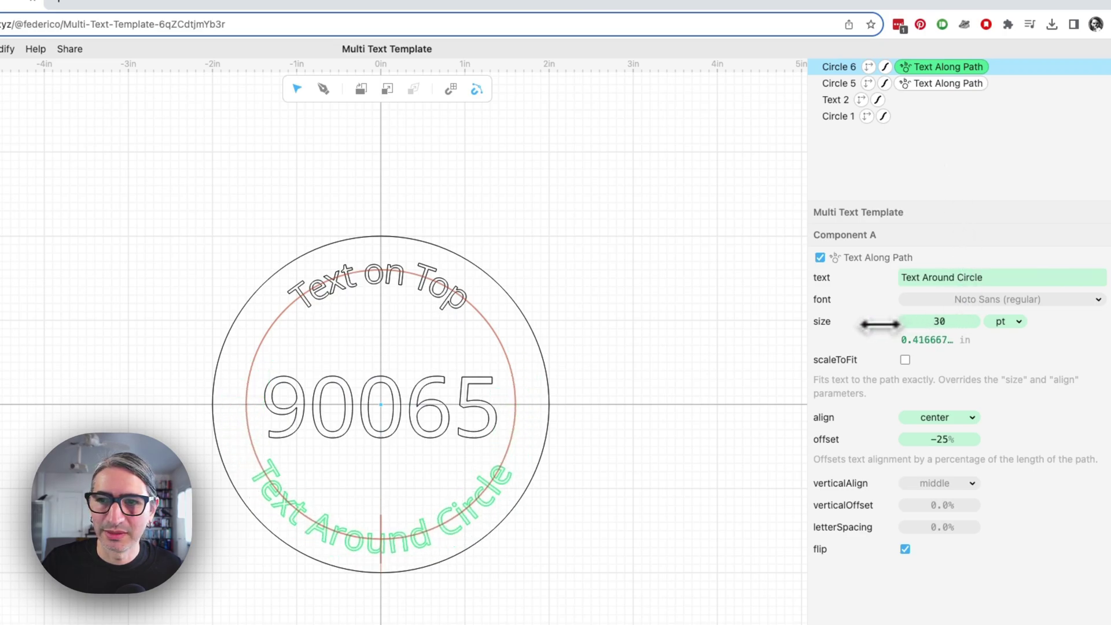
click(674, 317)
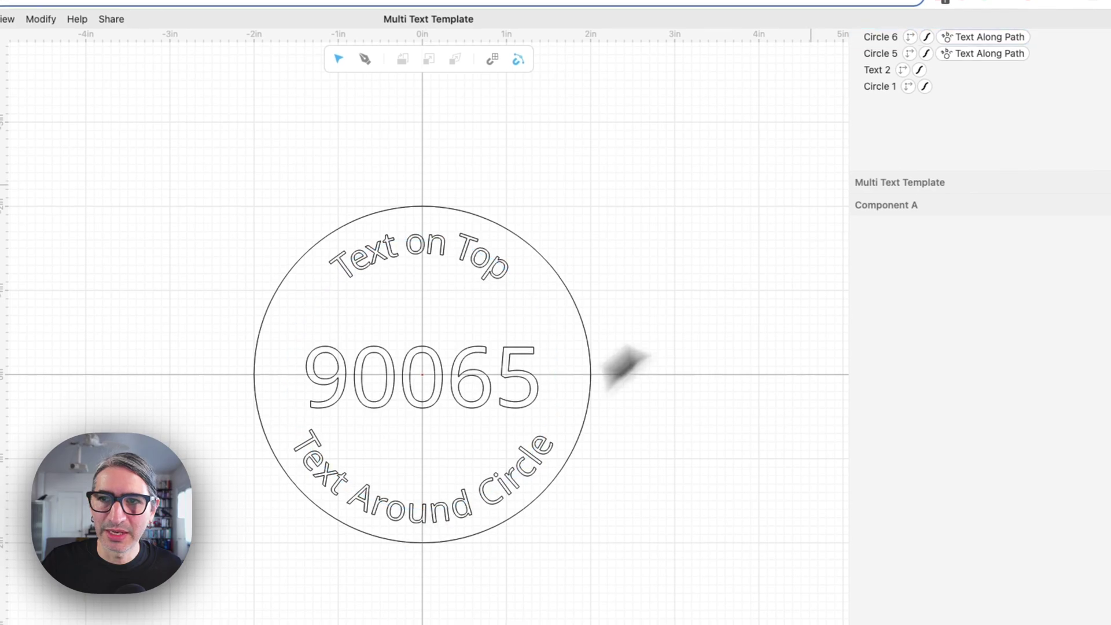
click(880, 36)
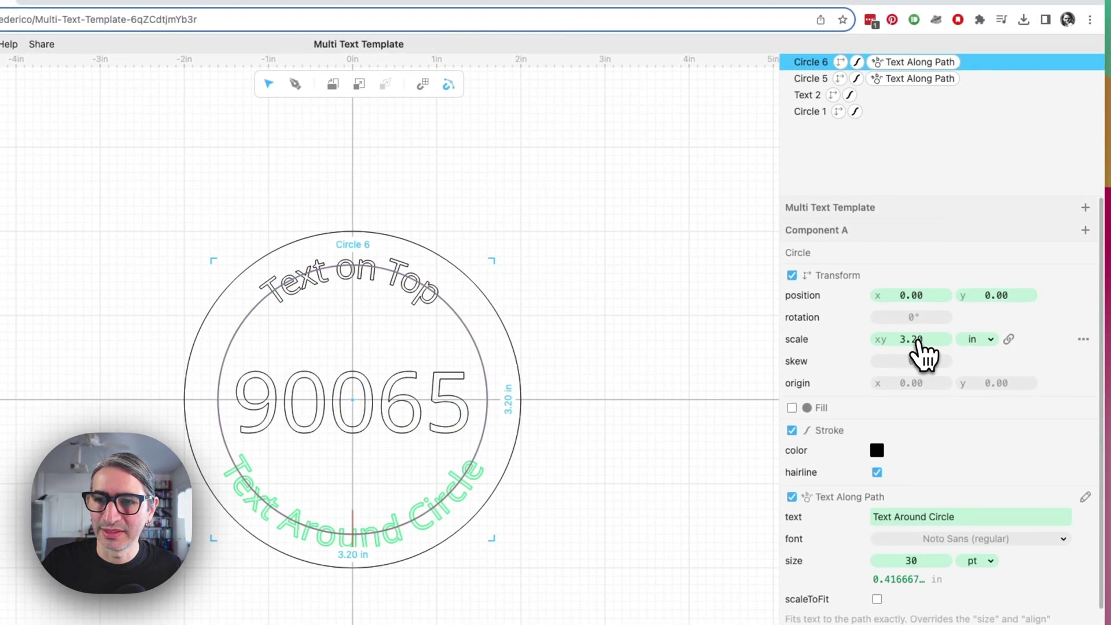
click(868, 517)
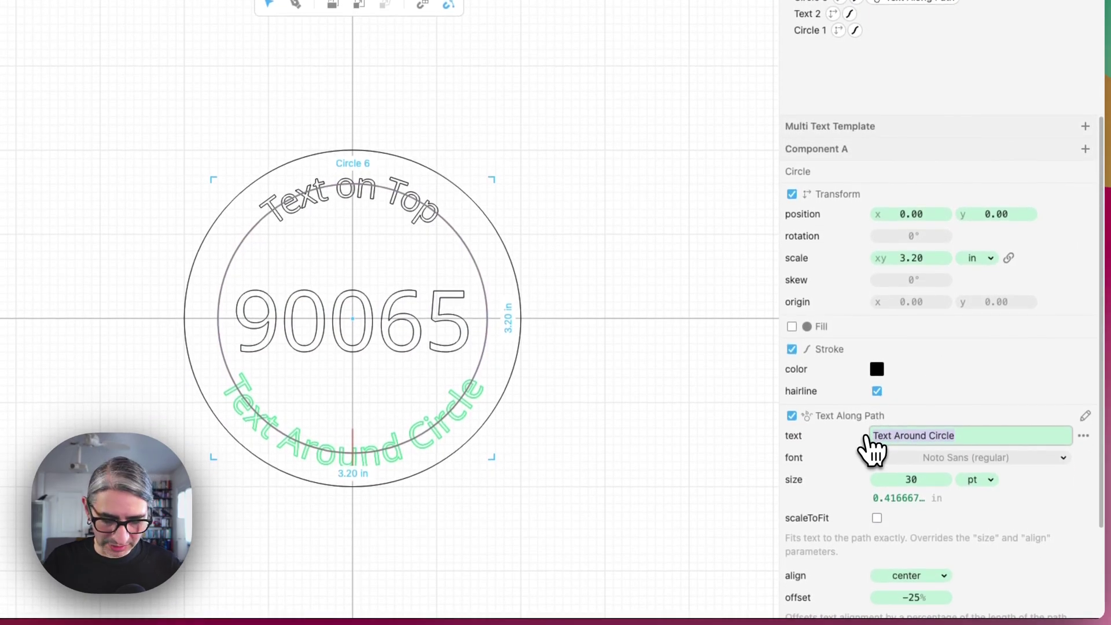
text(Text)
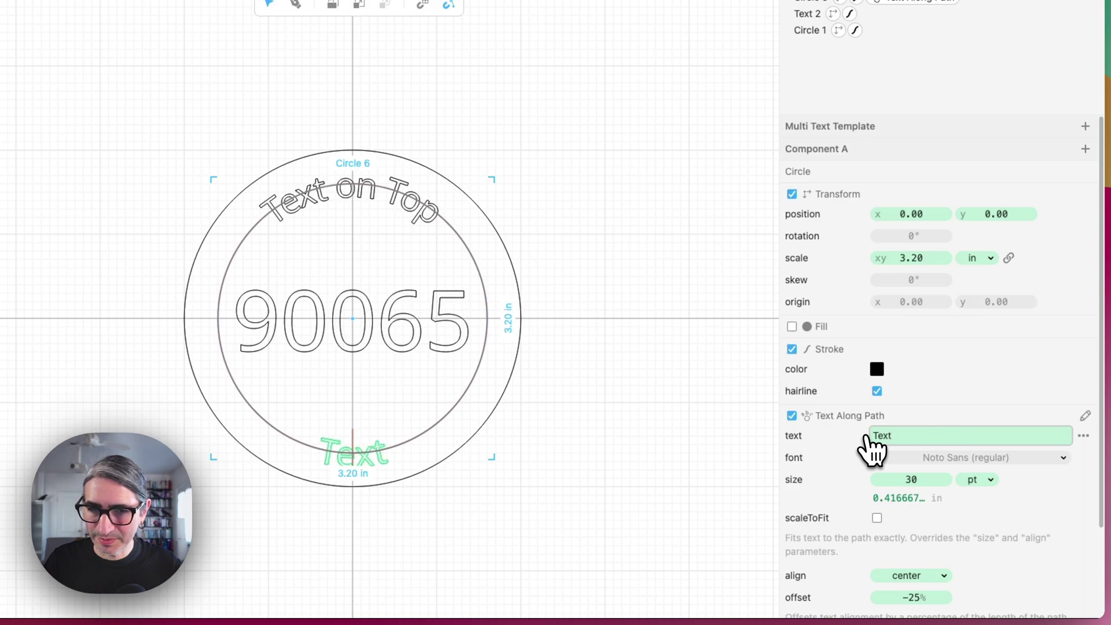
text( at the)
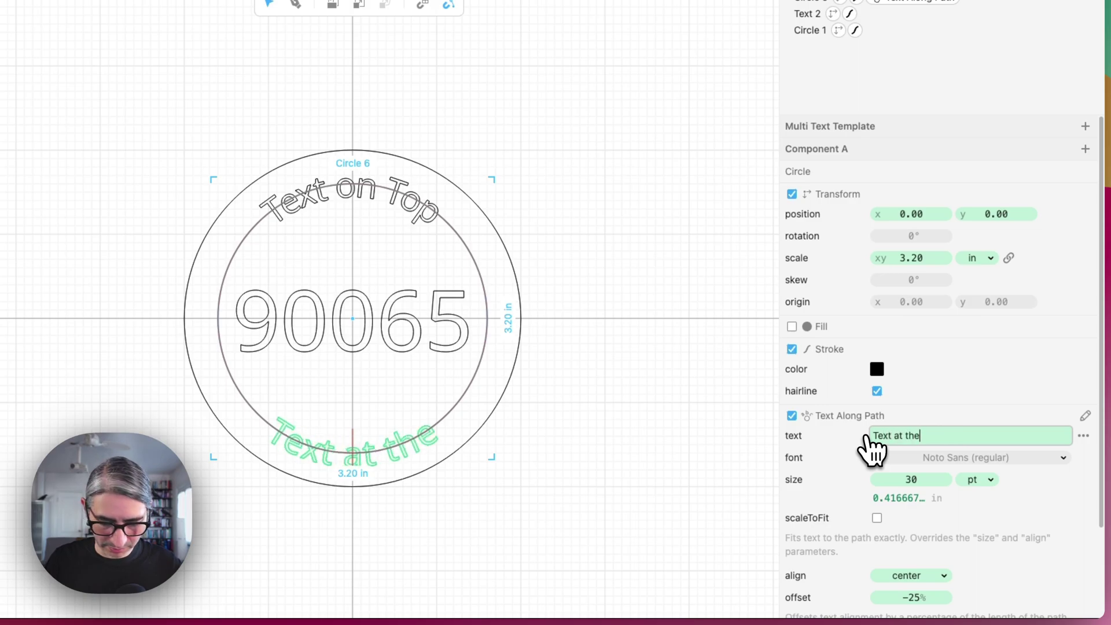
text(Bottom)
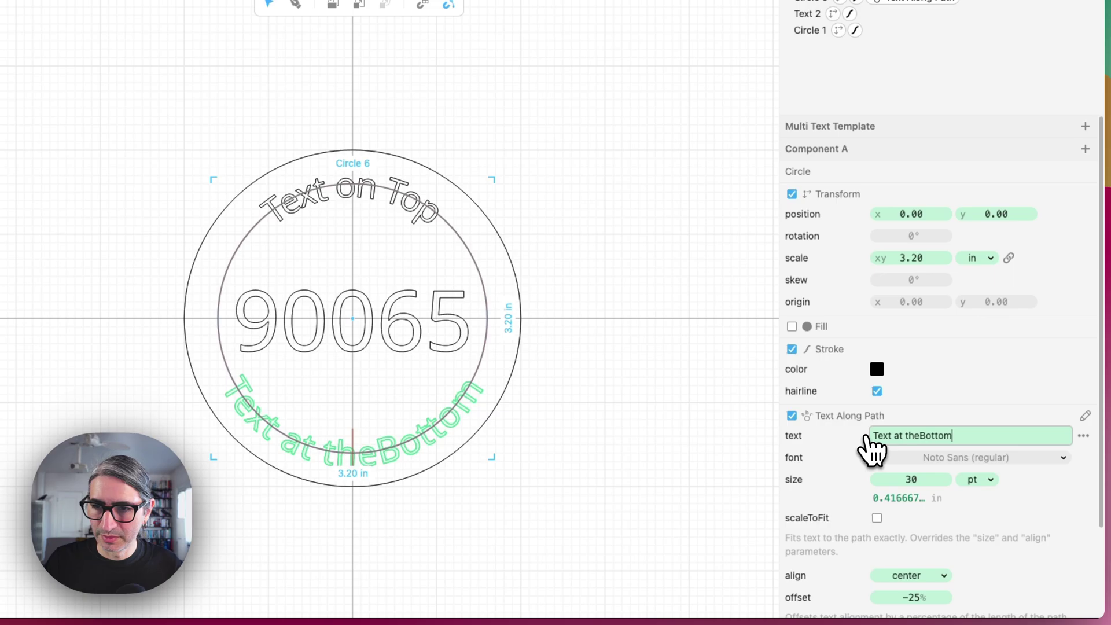
key(Left)
key(Left)
key(Left)
key(Left)
key(Left)
key(Left)
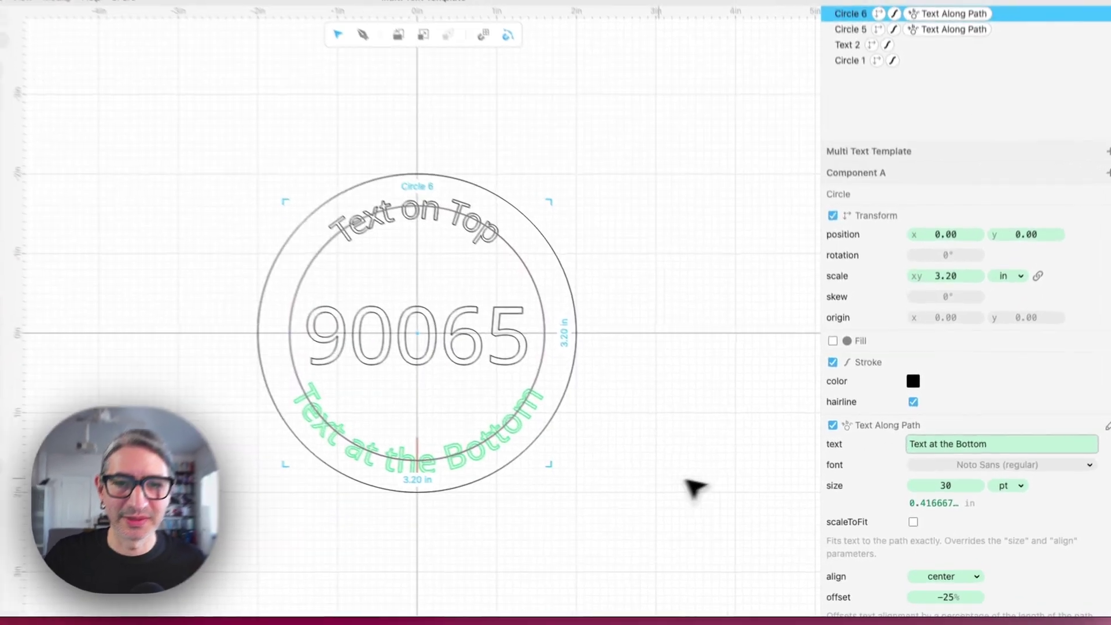
click(687, 480)
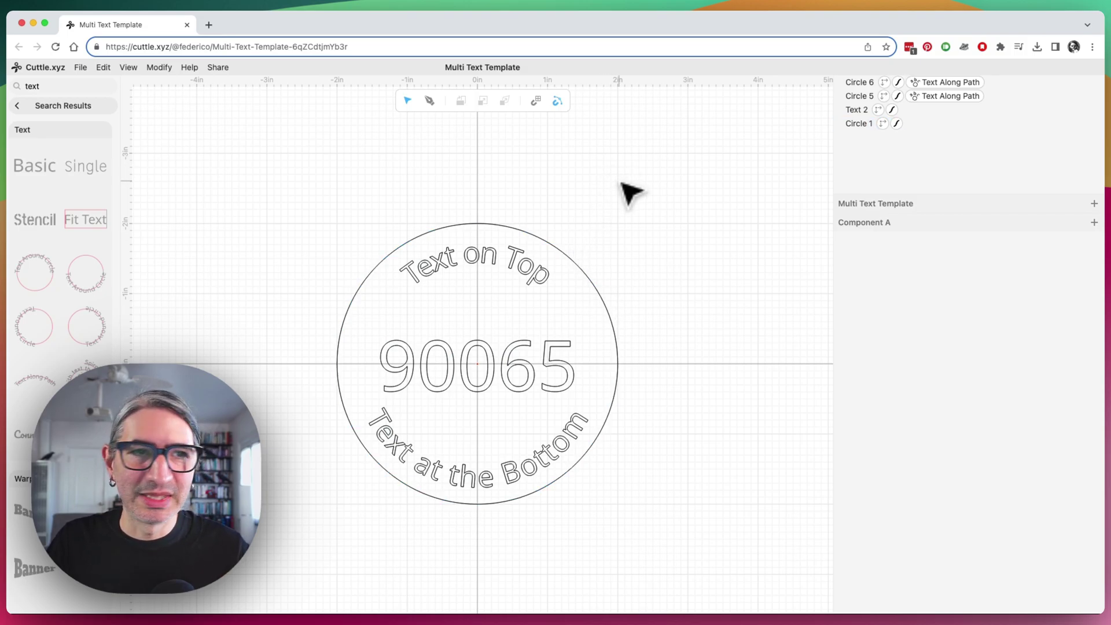
click(23, 106)
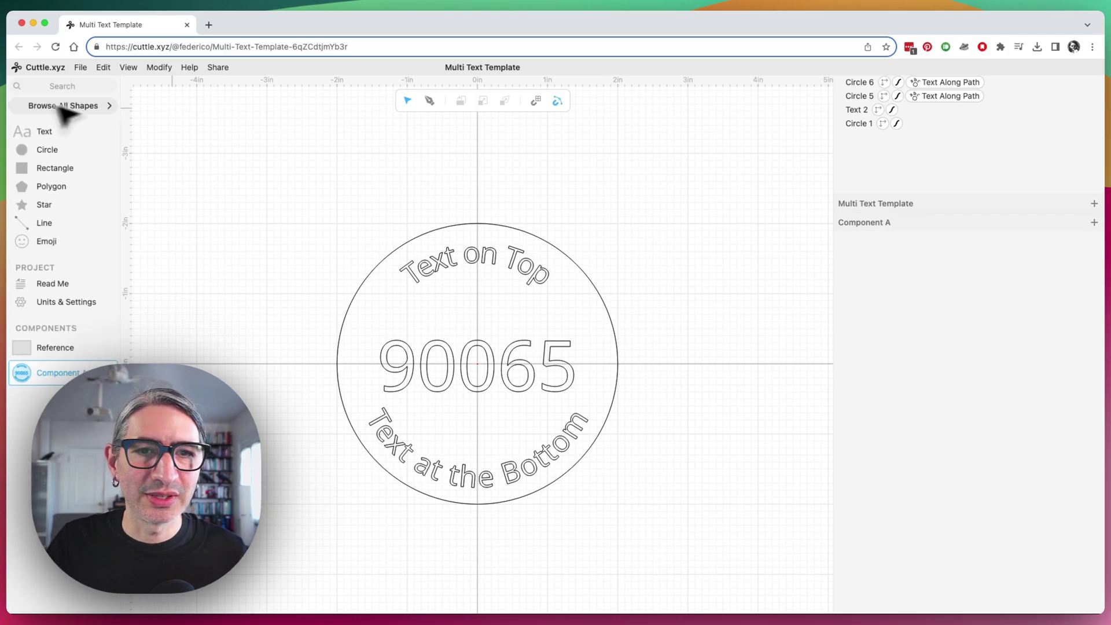
click(603, 293)
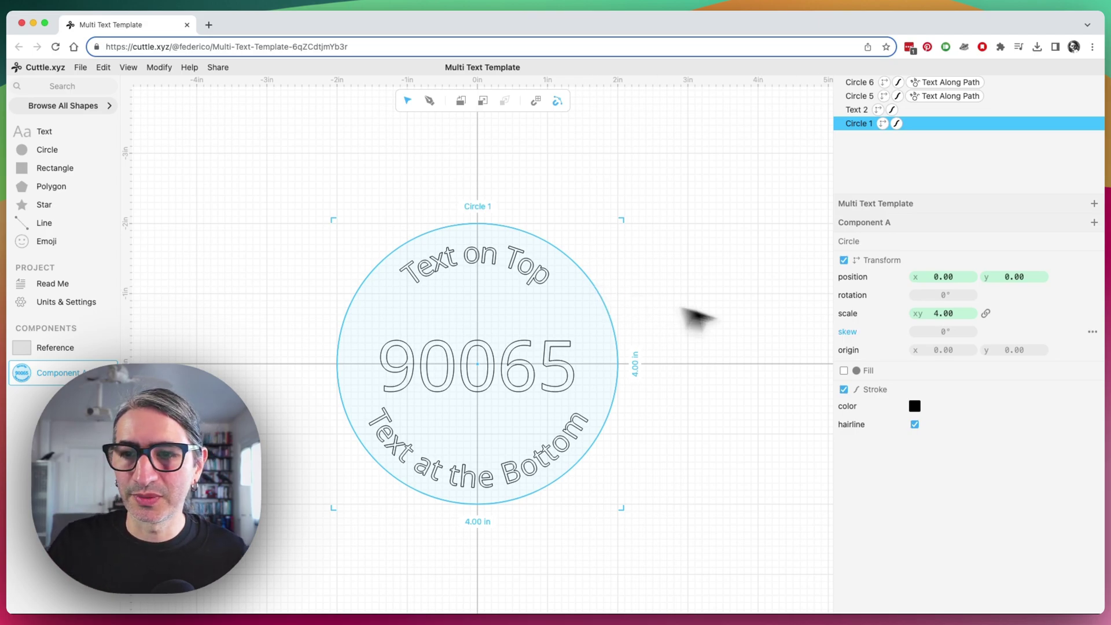
Set the outer Circle 1's stroke colour to red
click(915, 407)
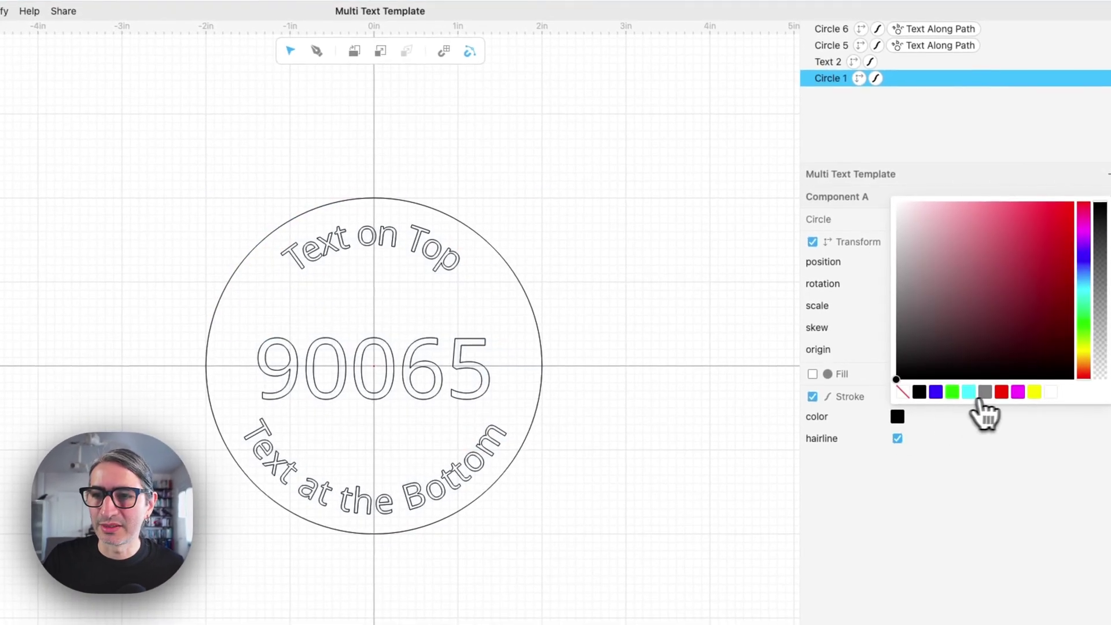
click(1004, 394)
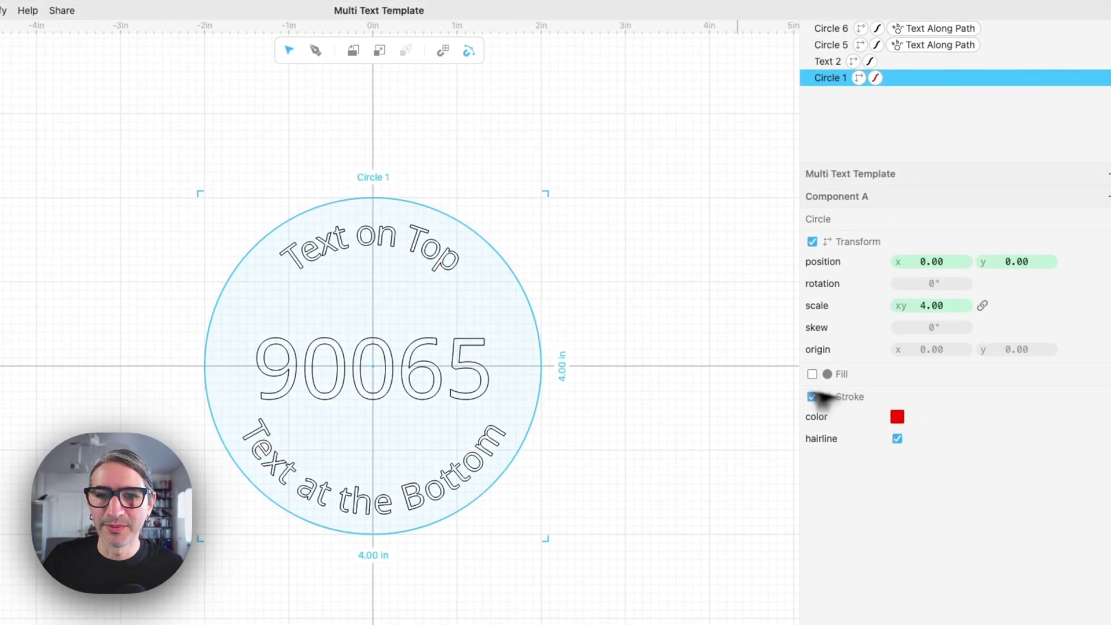
click(742, 389)
click(509, 256)
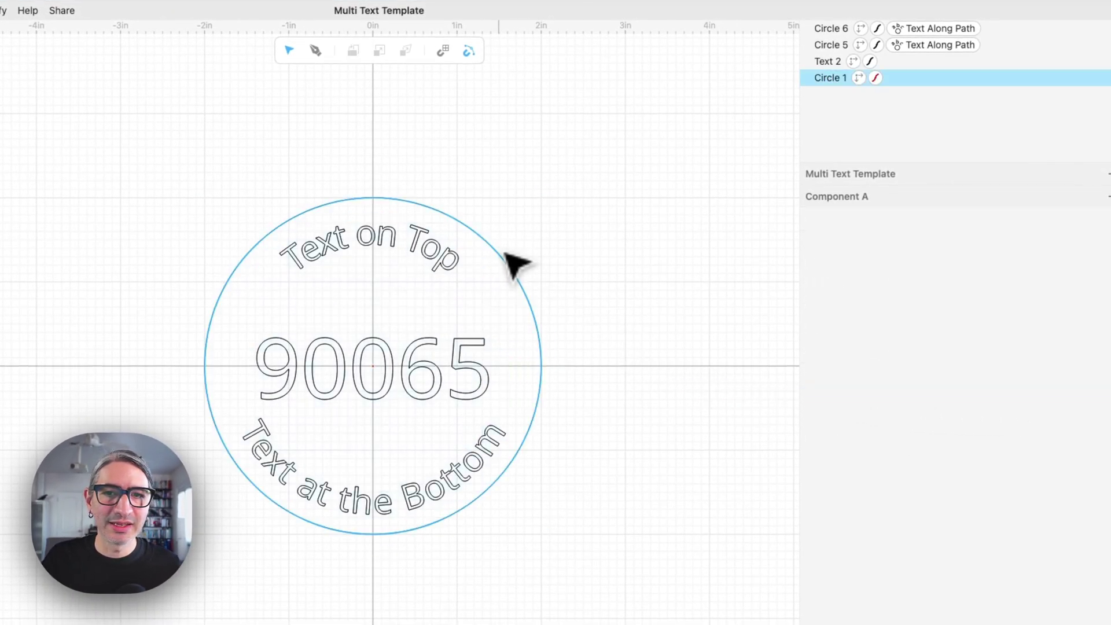
click(503, 259)
click(469, 355)
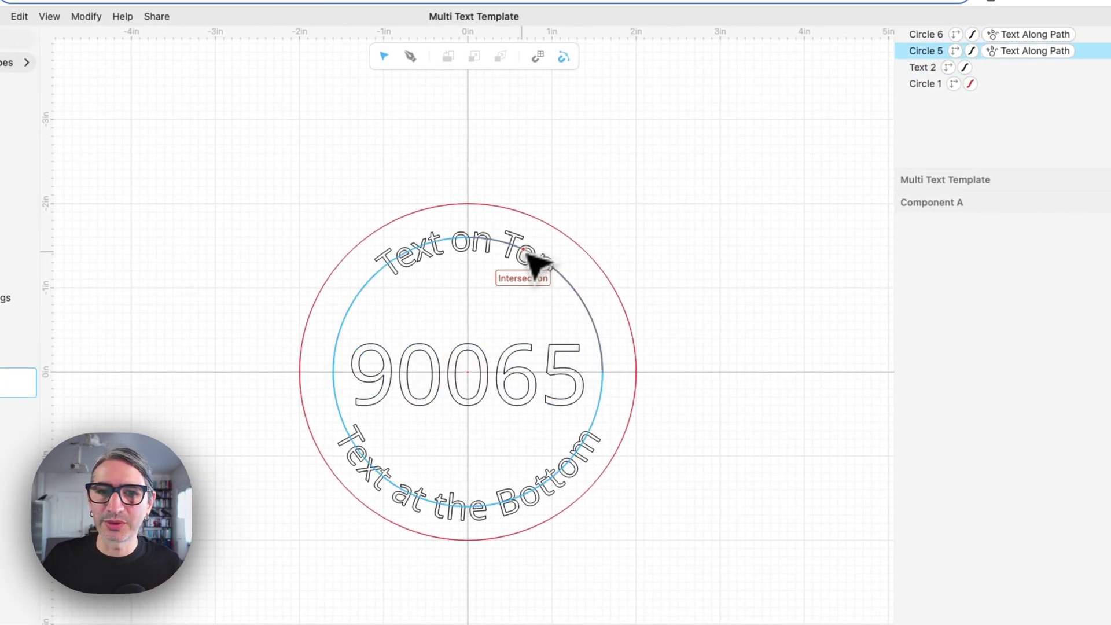
Make the 90065 text and the bottom curved text (Circle 6) magenta
click(551, 376)
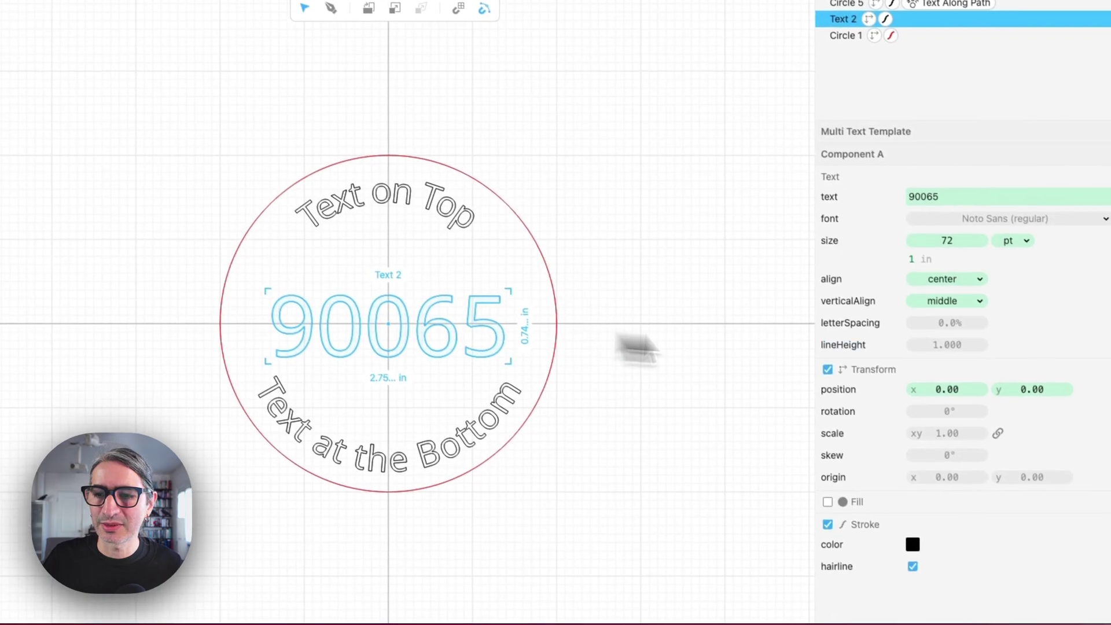
click(909, 542)
click(1017, 518)
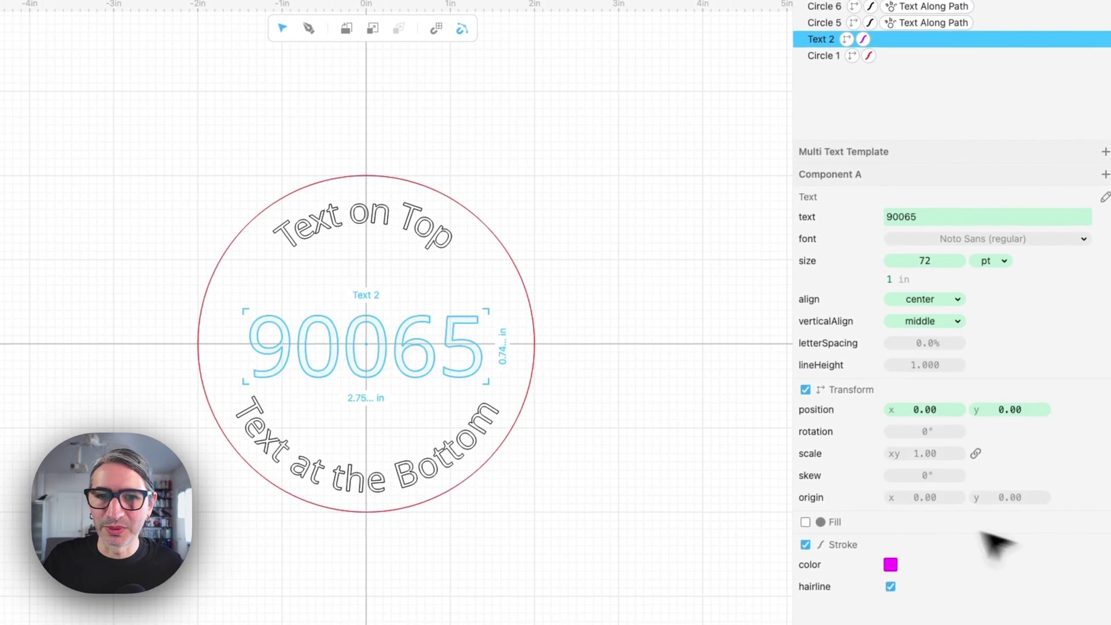
click(459, 231)
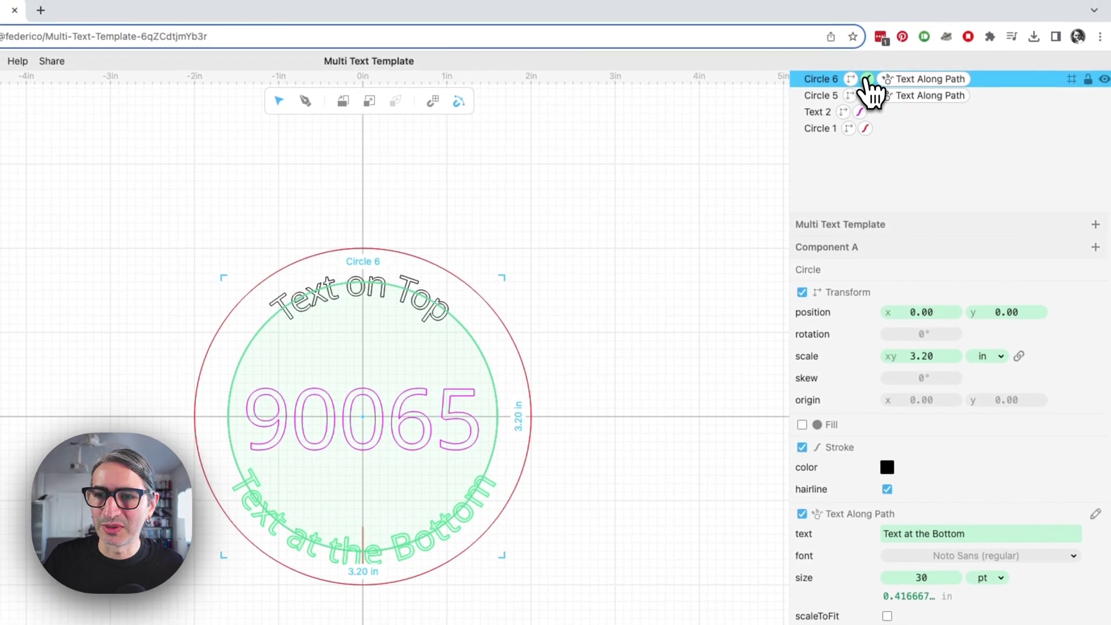
click(857, 1)
click(887, 293)
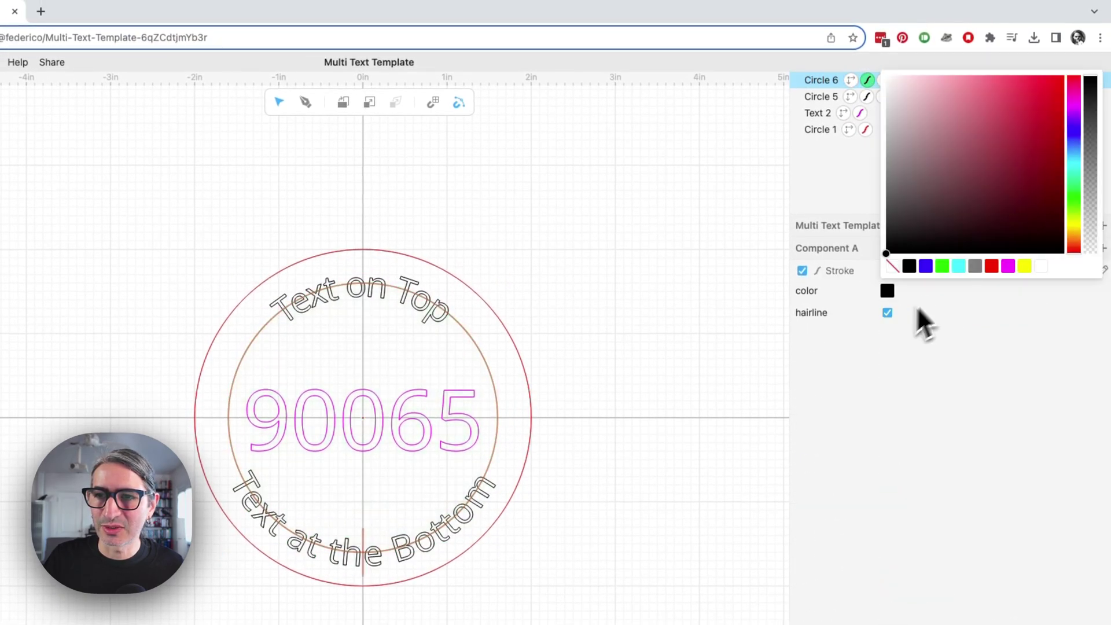
click(1007, 267)
click(441, 303)
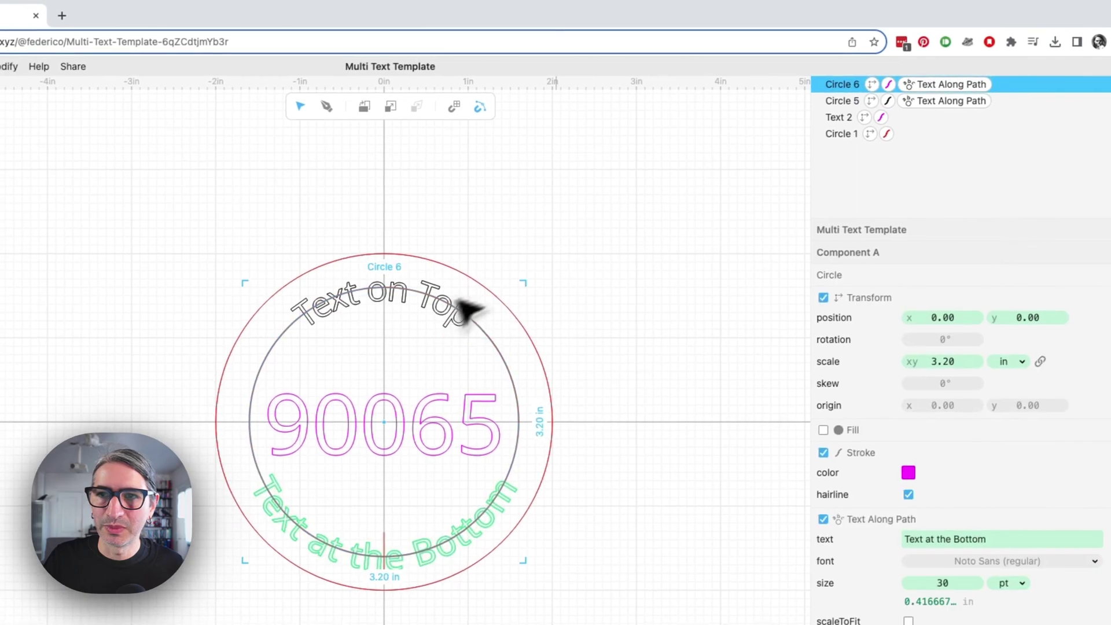
Make the top curved text (Circle 5) magenta
click(889, 101)
click(910, 295)
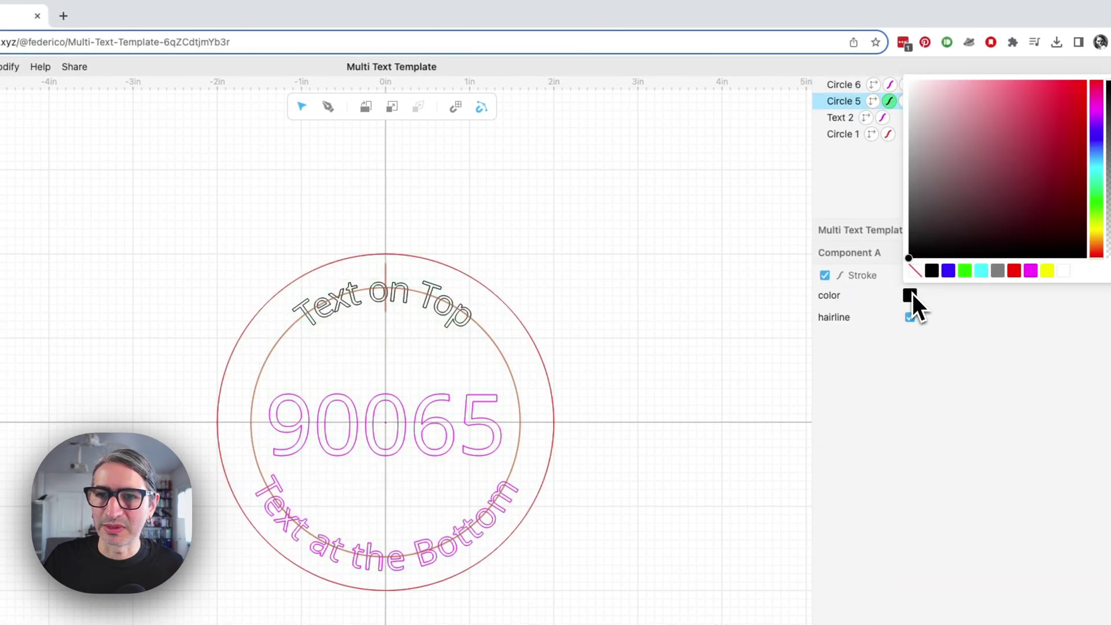
click(599, 301)
click(445, 313)
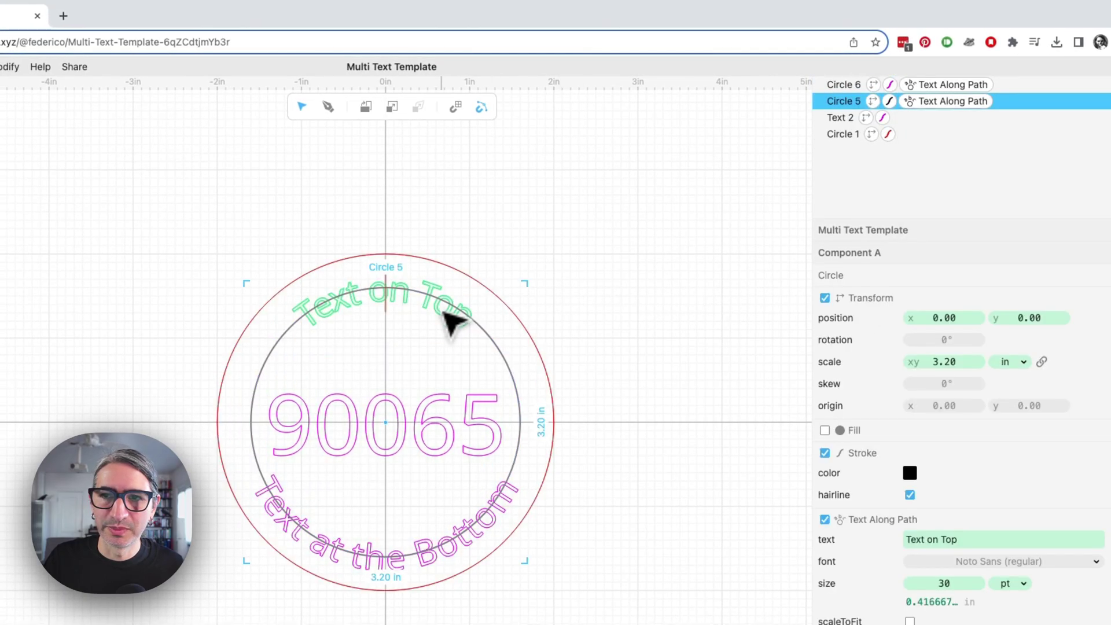
click(890, 102)
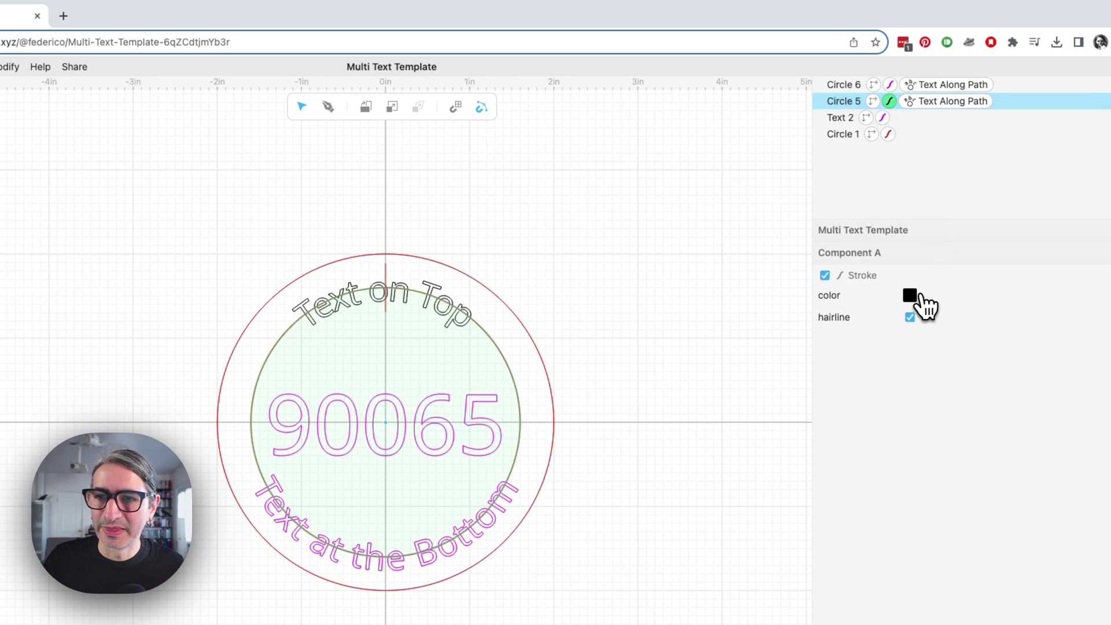
click(910, 295)
click(1019, 274)
click(595, 301)
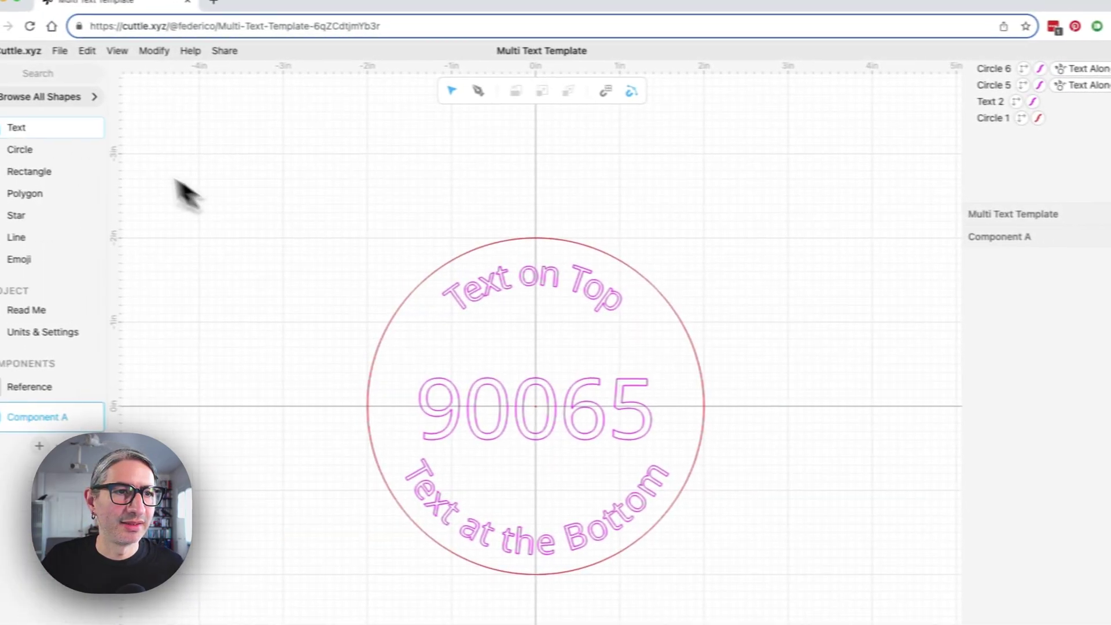
Add Circle 2 at the origin and scale it to about 3.83 in across
drag(26, 148, 571, 400)
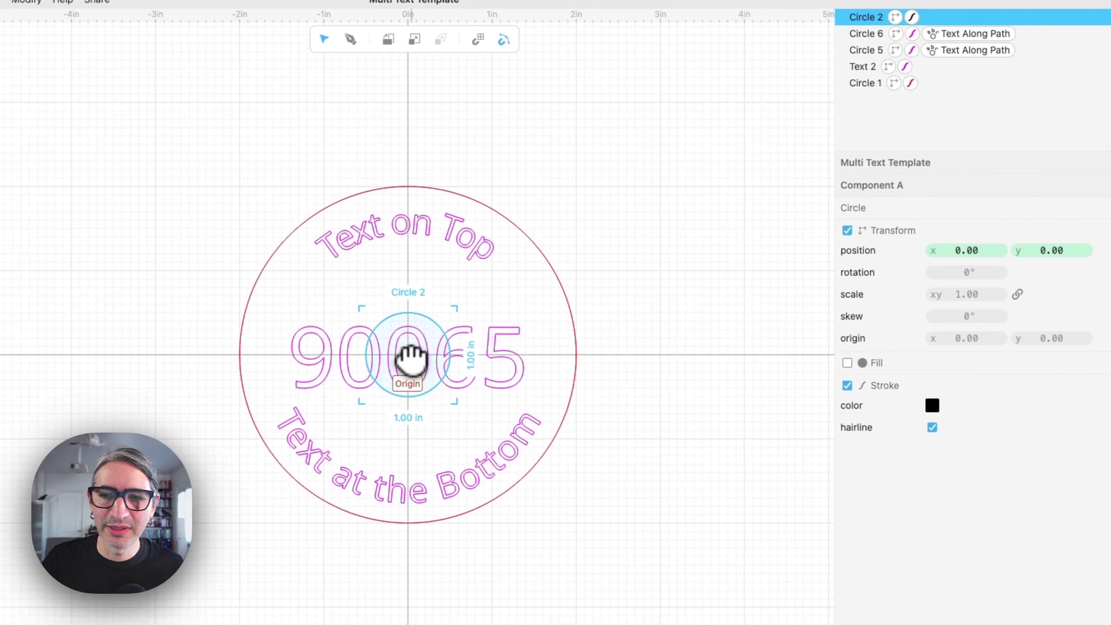
drag(963, 293, 936, 320)
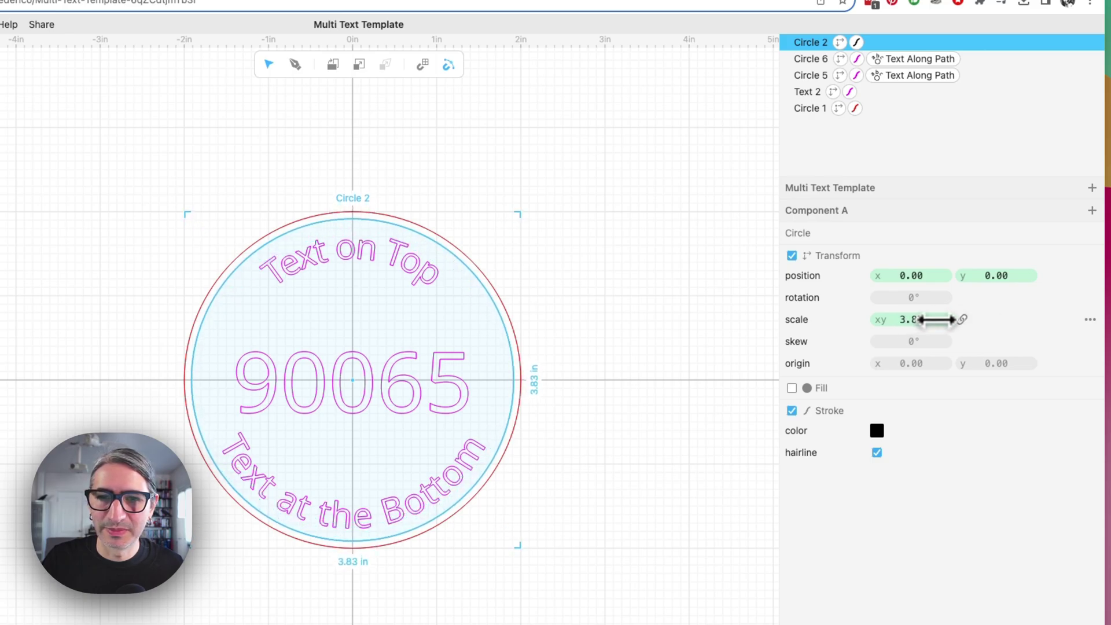
click(605, 320)
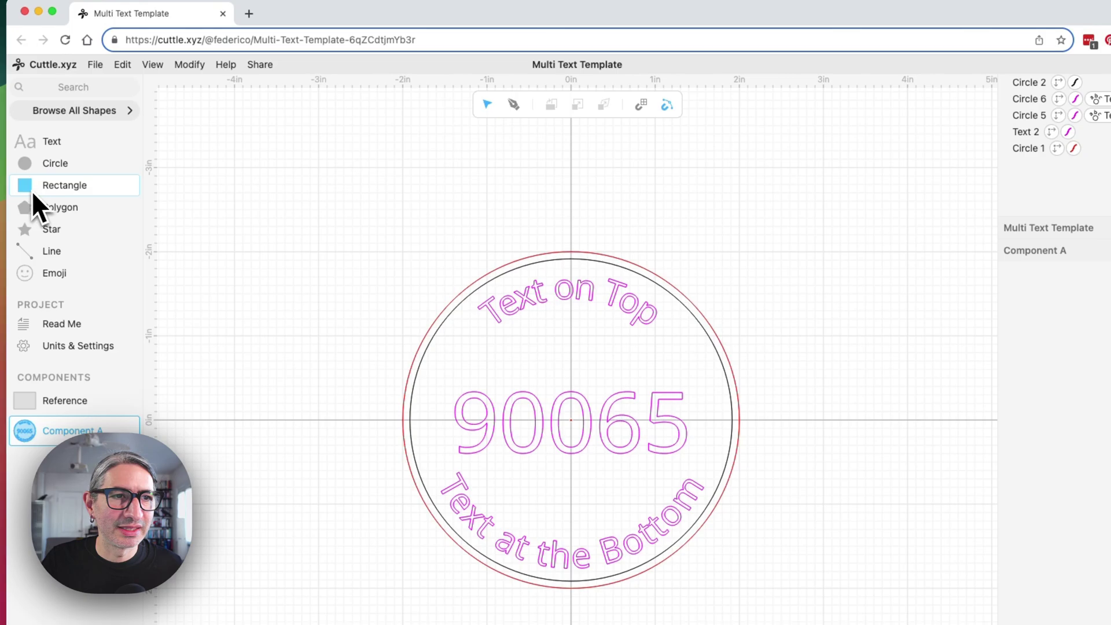
Add a 3 × 1 in rectangle centred on the 90065 number
drag(24, 188, 609, 377)
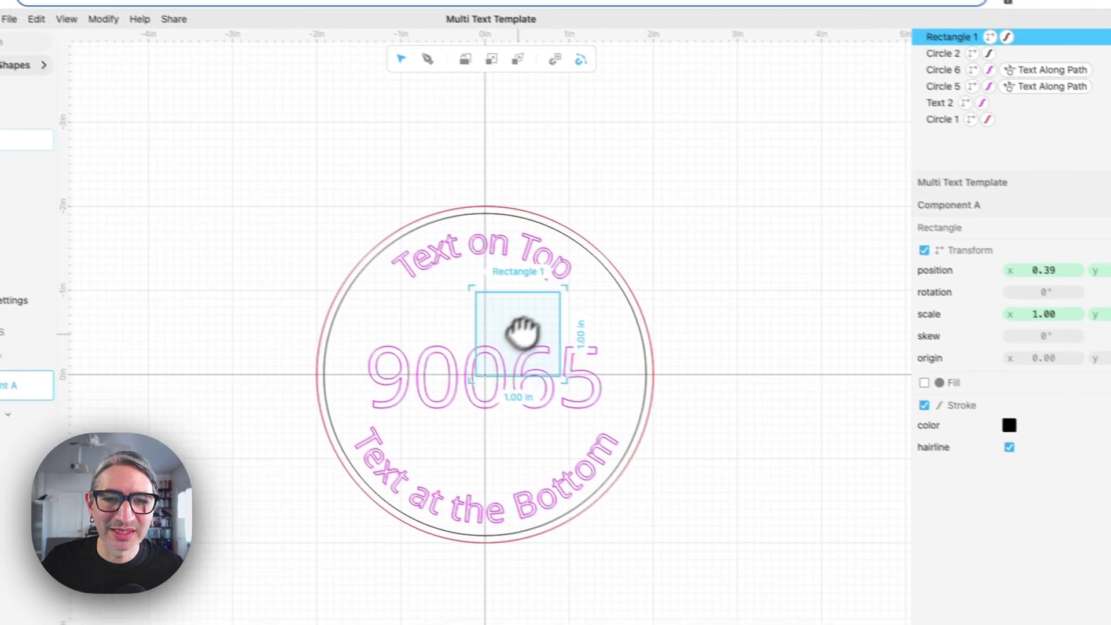
drag(522, 331, 486, 378)
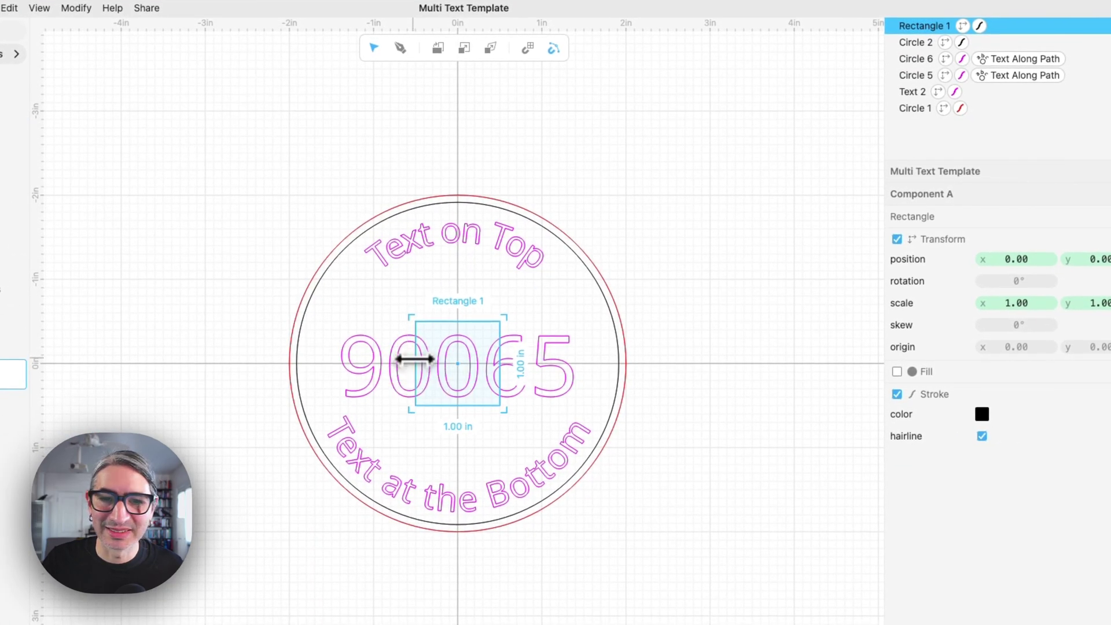
drag(413, 359, 334, 360)
drag(504, 360, 583, 366)
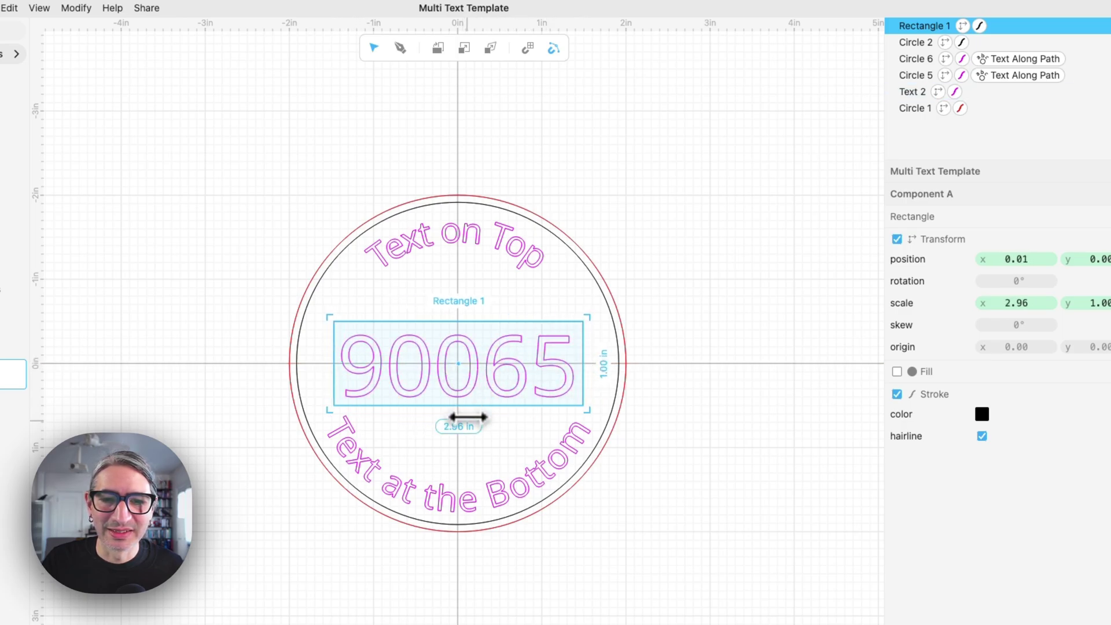
click(1028, 302)
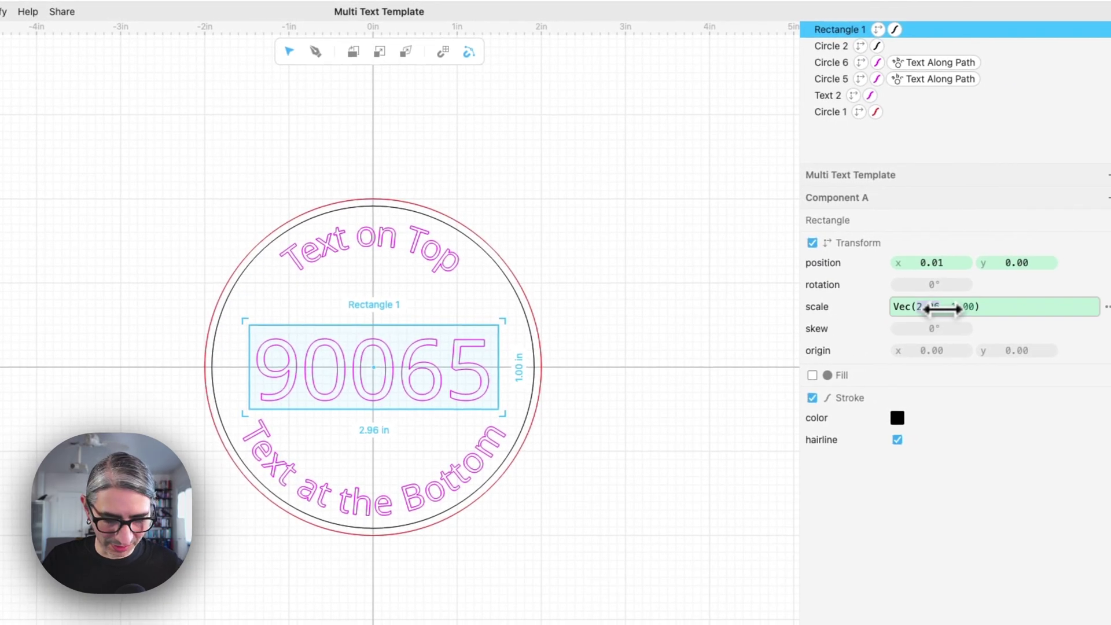
text(3)
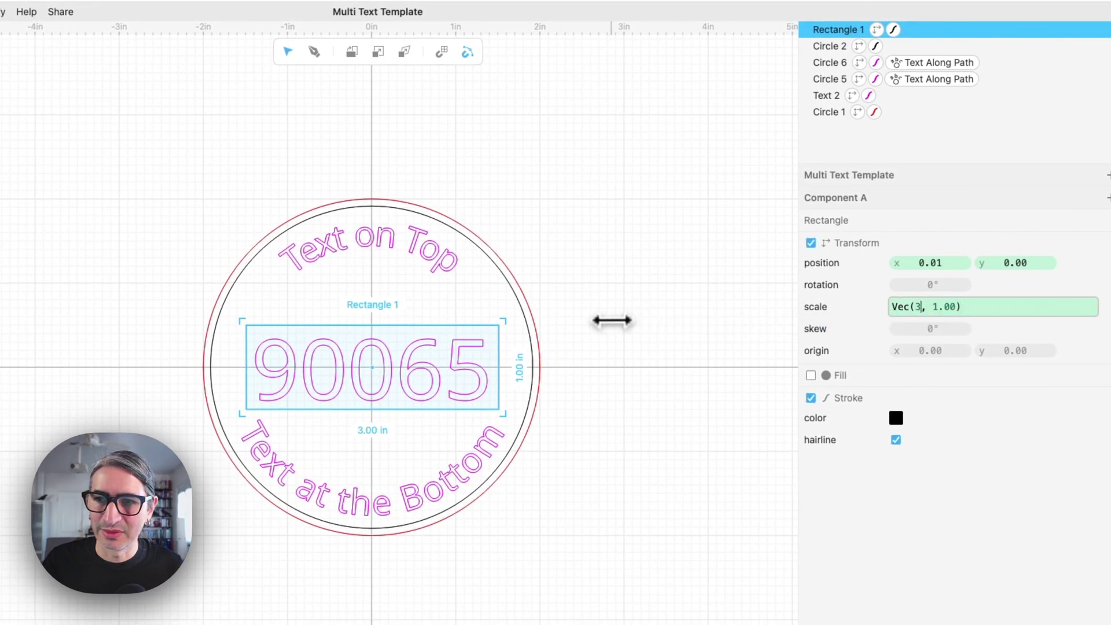
drag(375, 368, 423, 376)
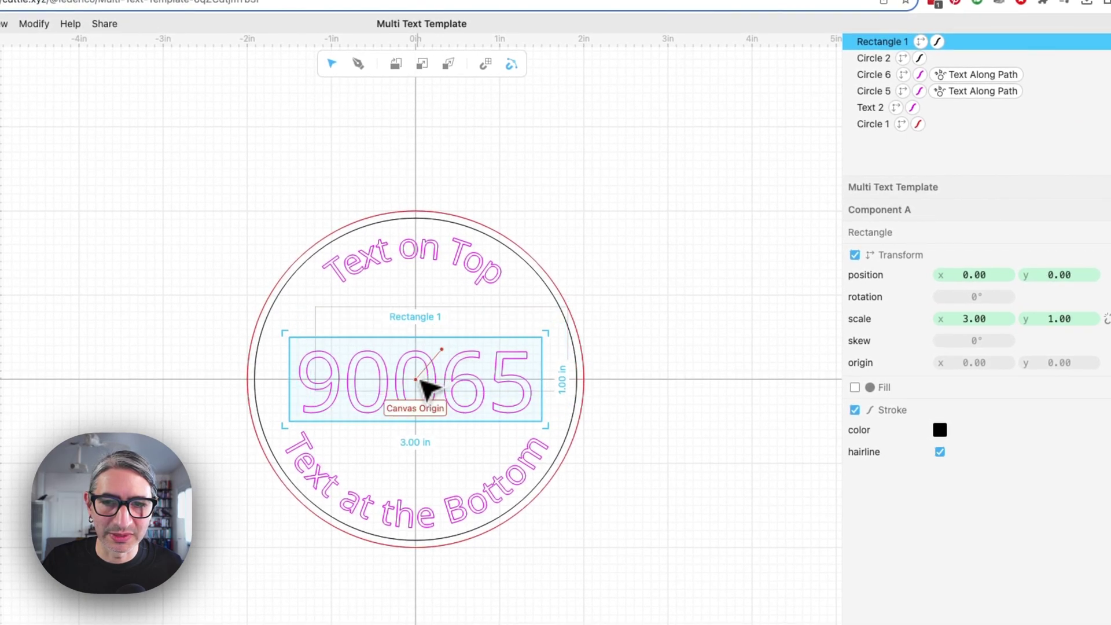
click(658, 289)
Turn Rectangle 1 into a guide shape
click(460, 340)
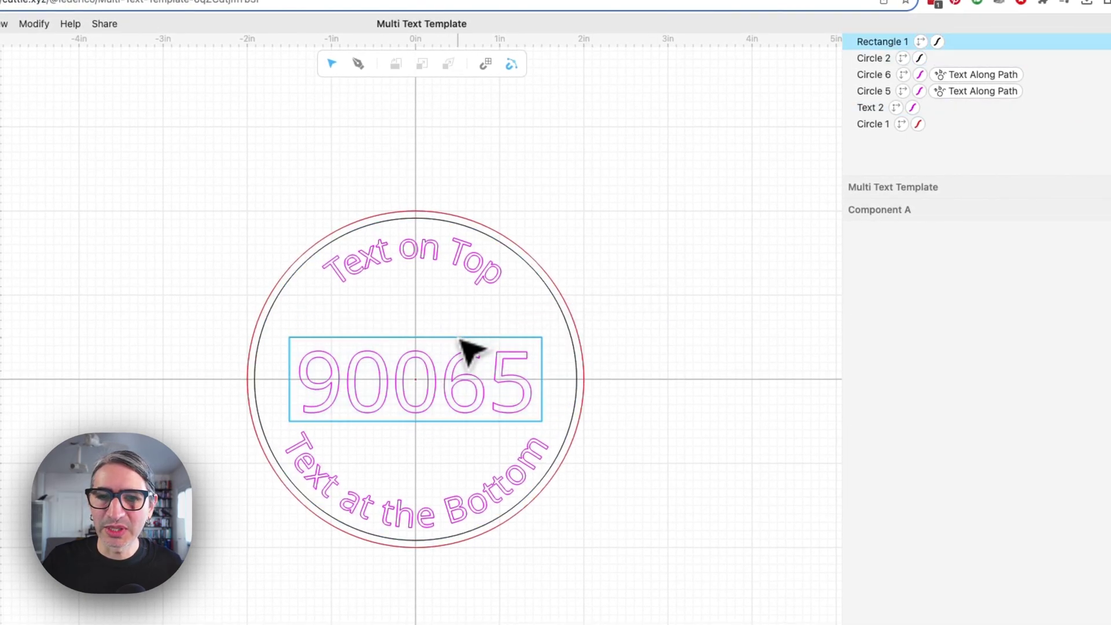
click(460, 340)
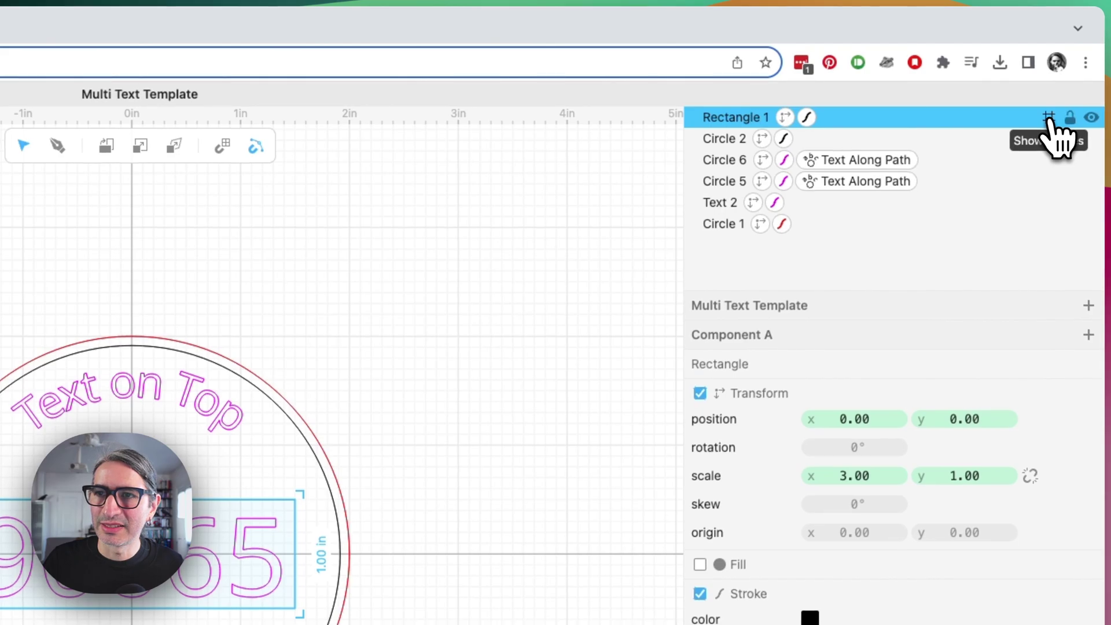
click(1050, 117)
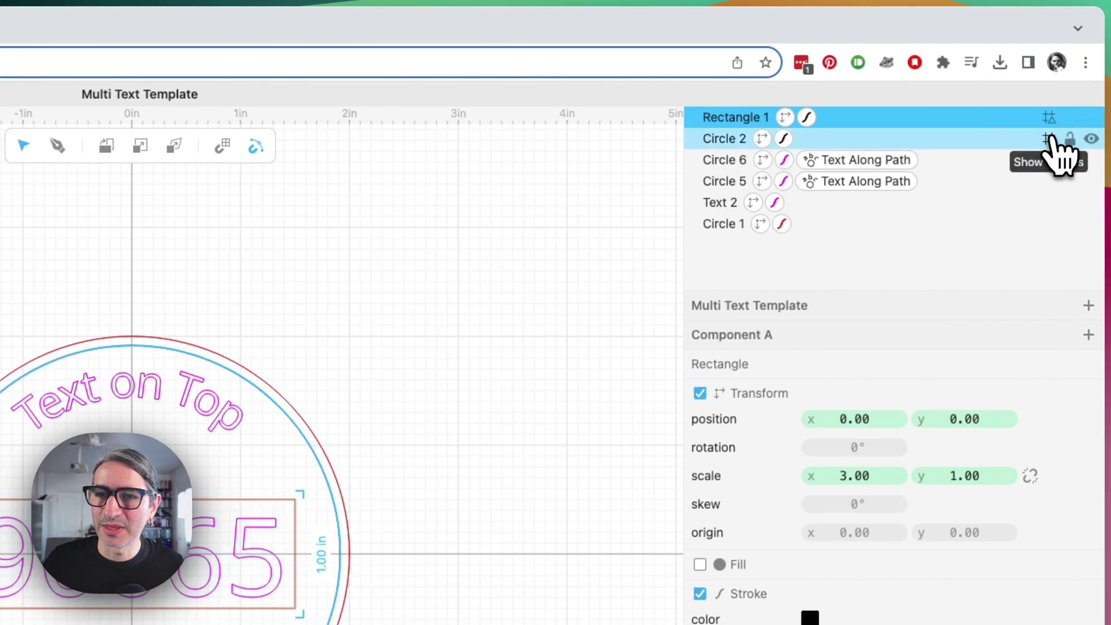
click(565, 341)
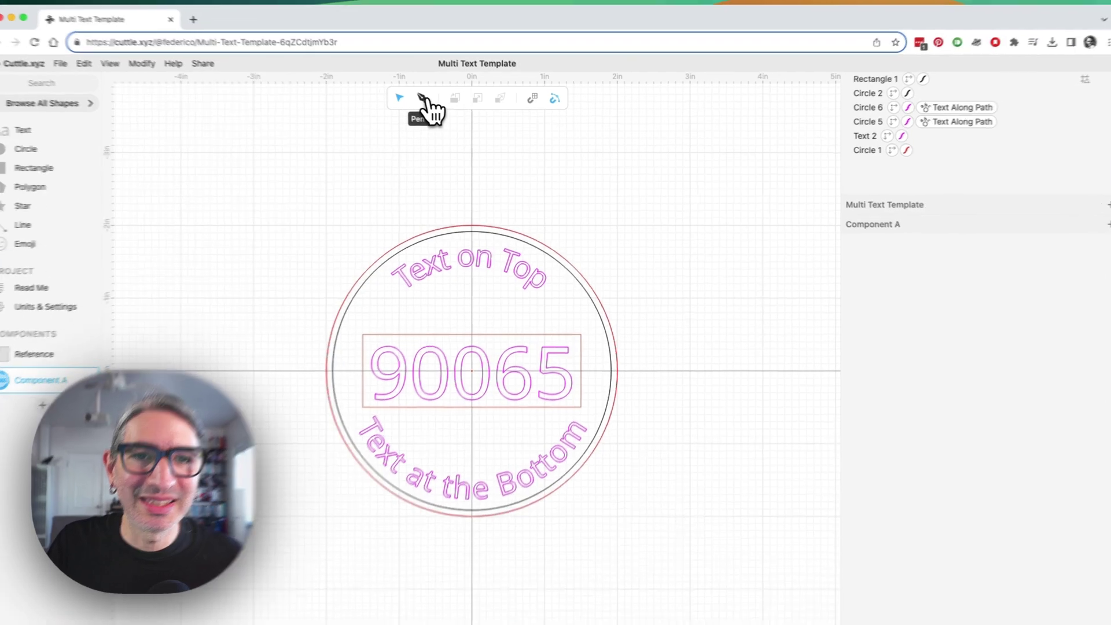
Draw horizontal lines along the rectangle's top and bottom edges with the Pen tool
click(421, 99)
click(363, 334)
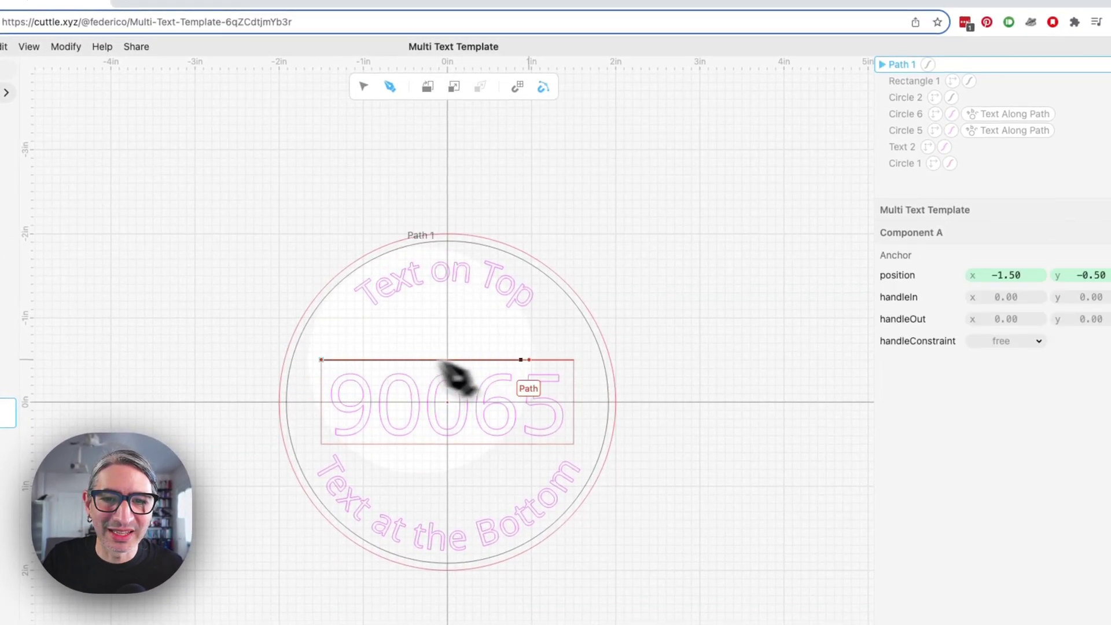
click(573, 360)
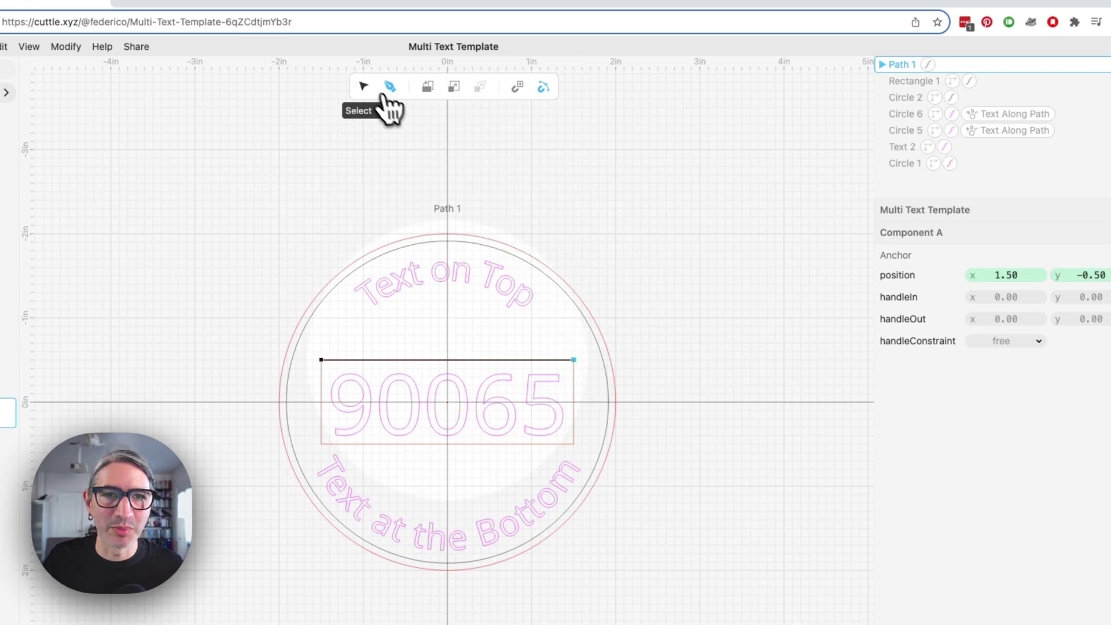
click(363, 87)
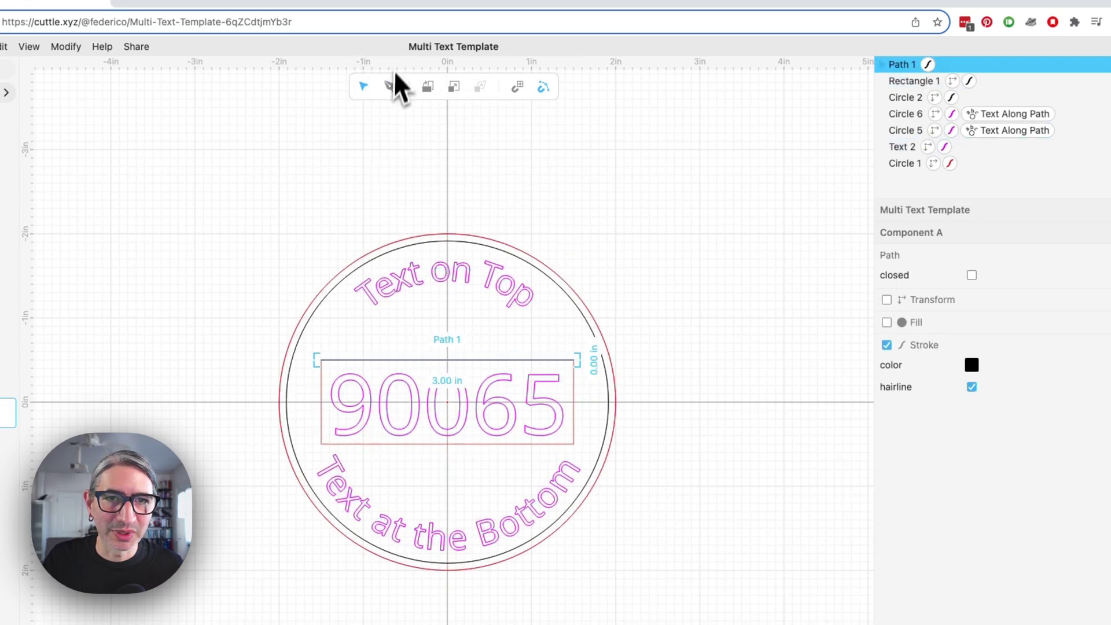
click(390, 87)
click(321, 444)
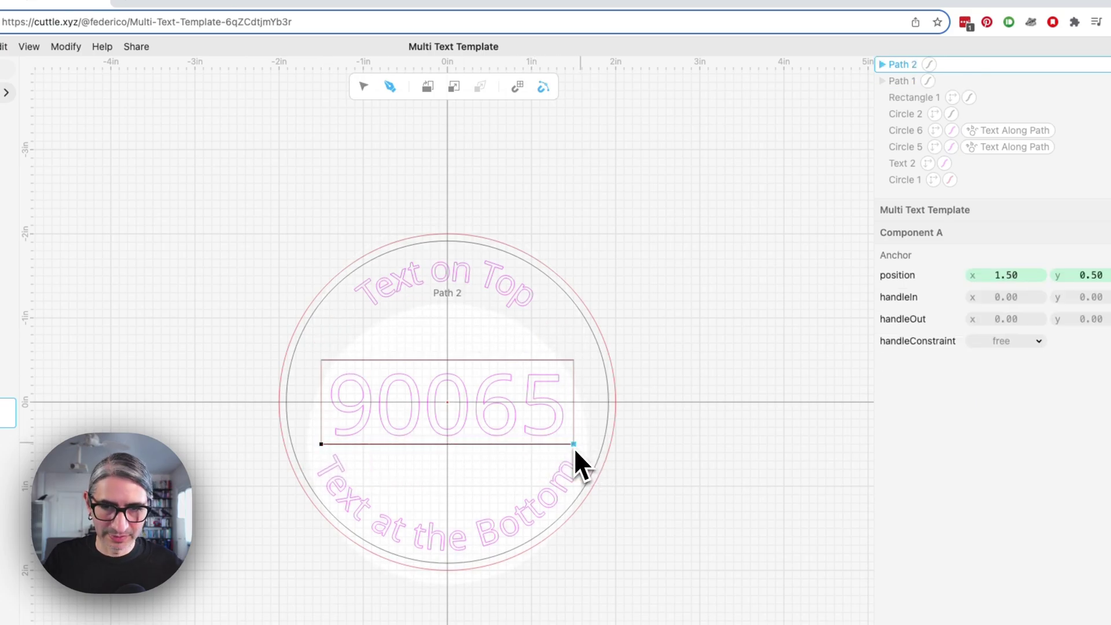
key(Escape)
click(685, 430)
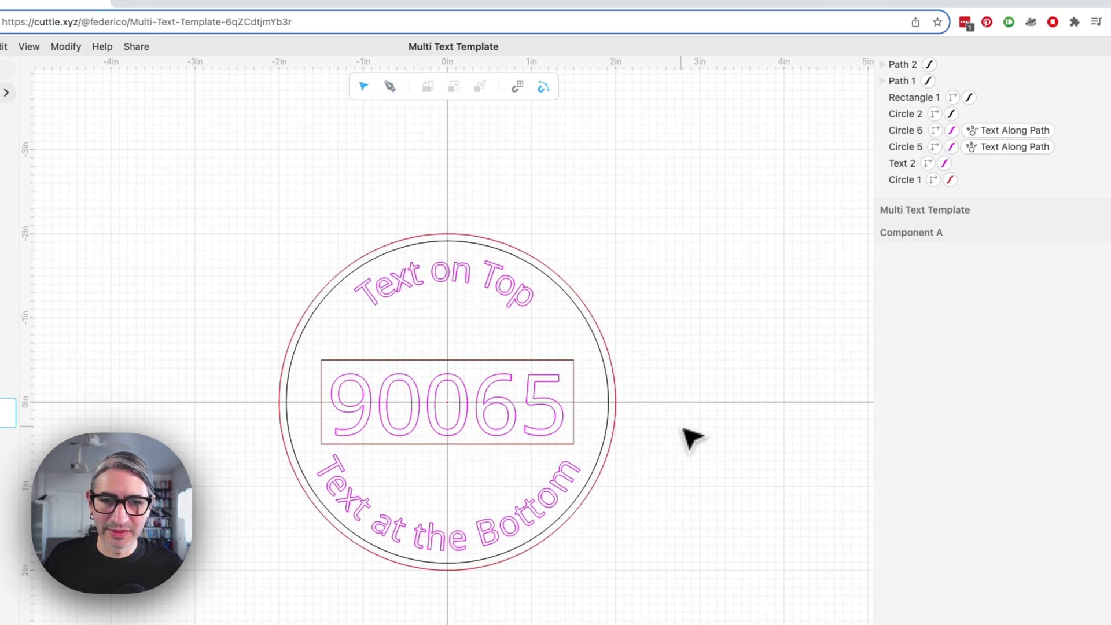
Hide the guide rectangle, Rectangle 1
click(575, 392)
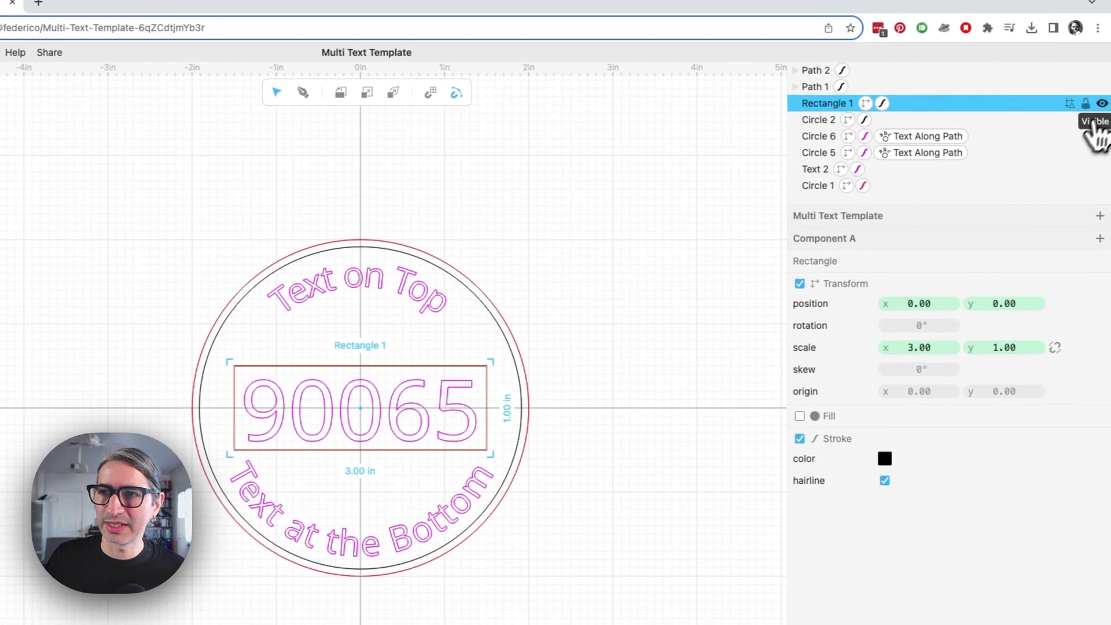
click(596, 224)
scroll(615, 377, up, 2)
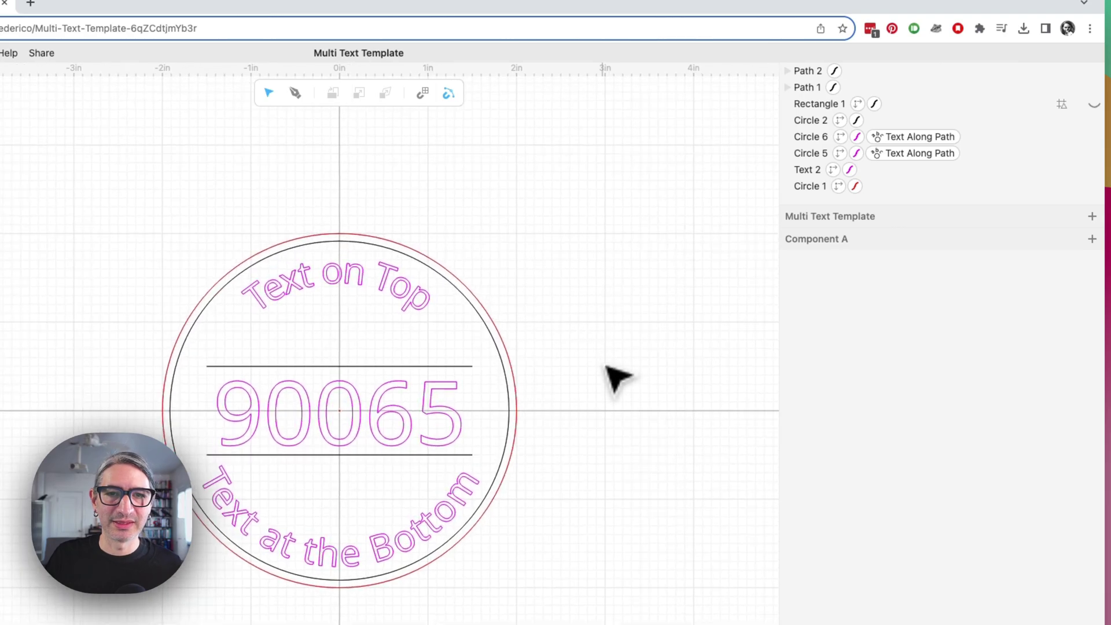
drag(596, 372, 619, 342)
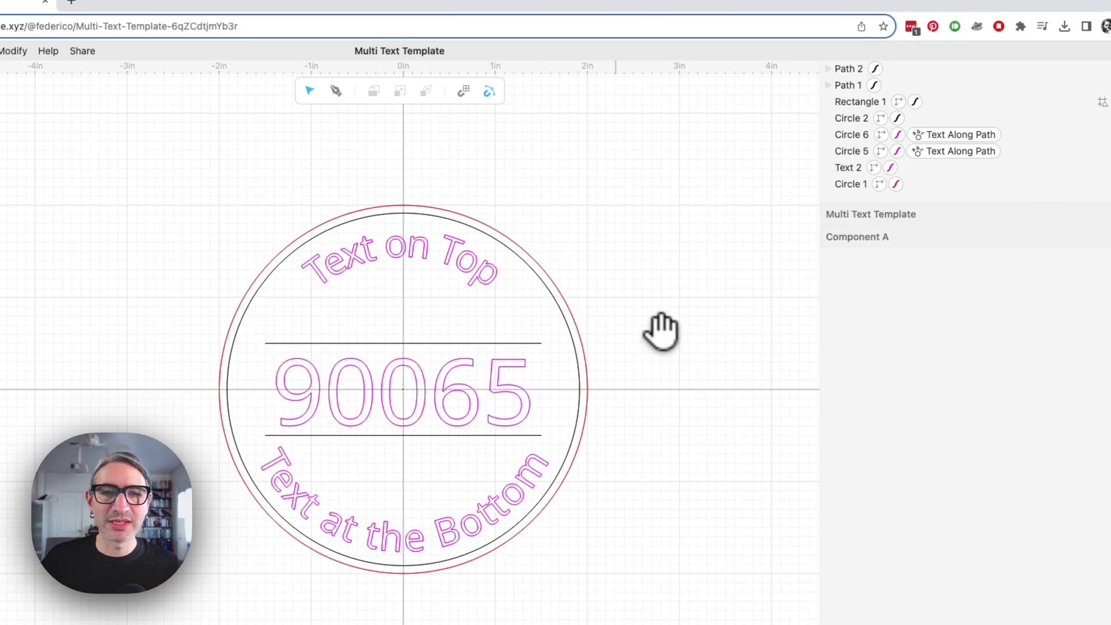
Inspect Circle 6 and Circle 5, then select the 90065 text to view its properties
click(1043, 136)
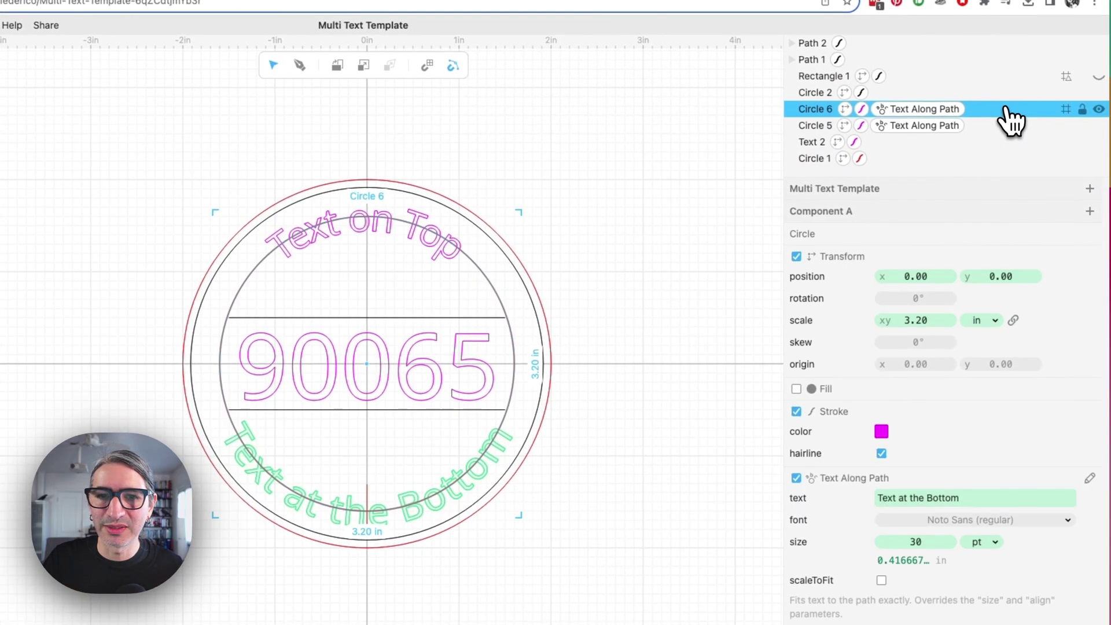
click(996, 125)
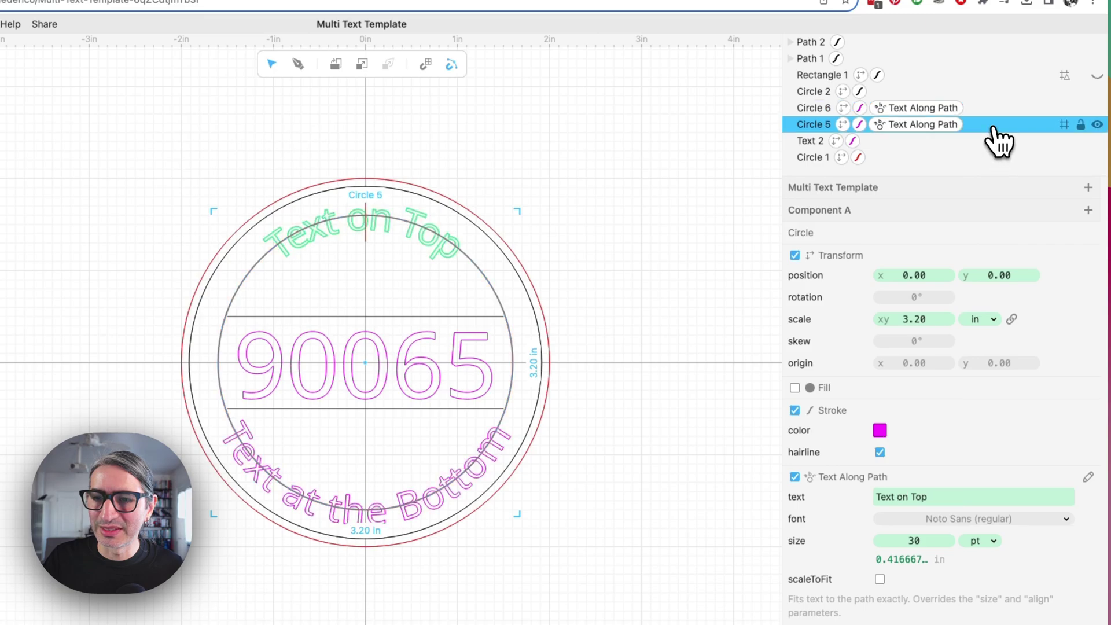
click(642, 432)
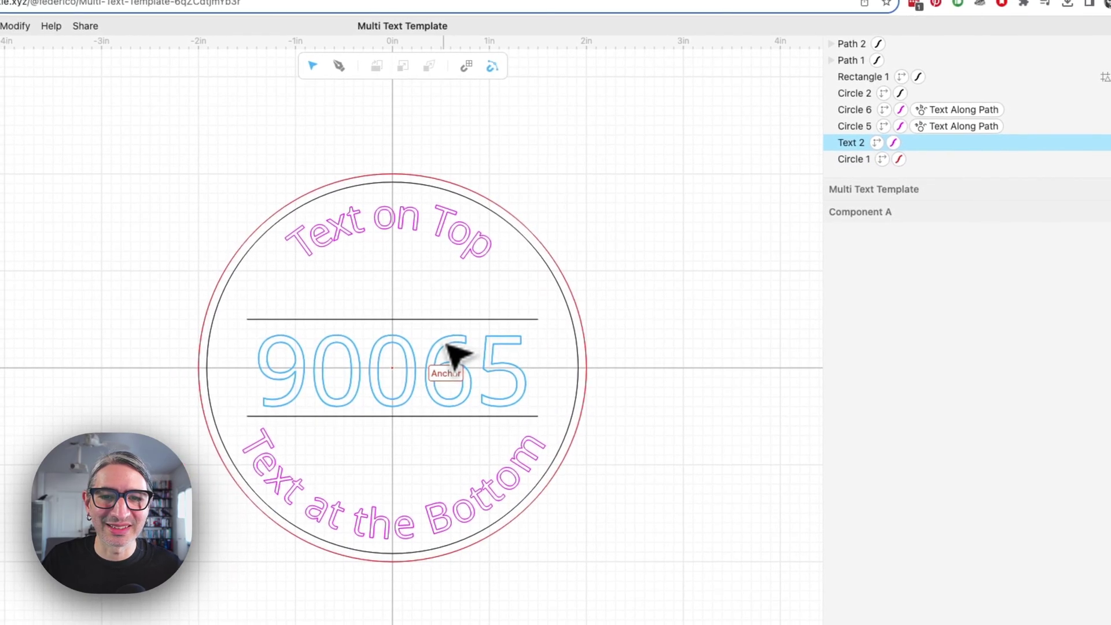
click(448, 344)
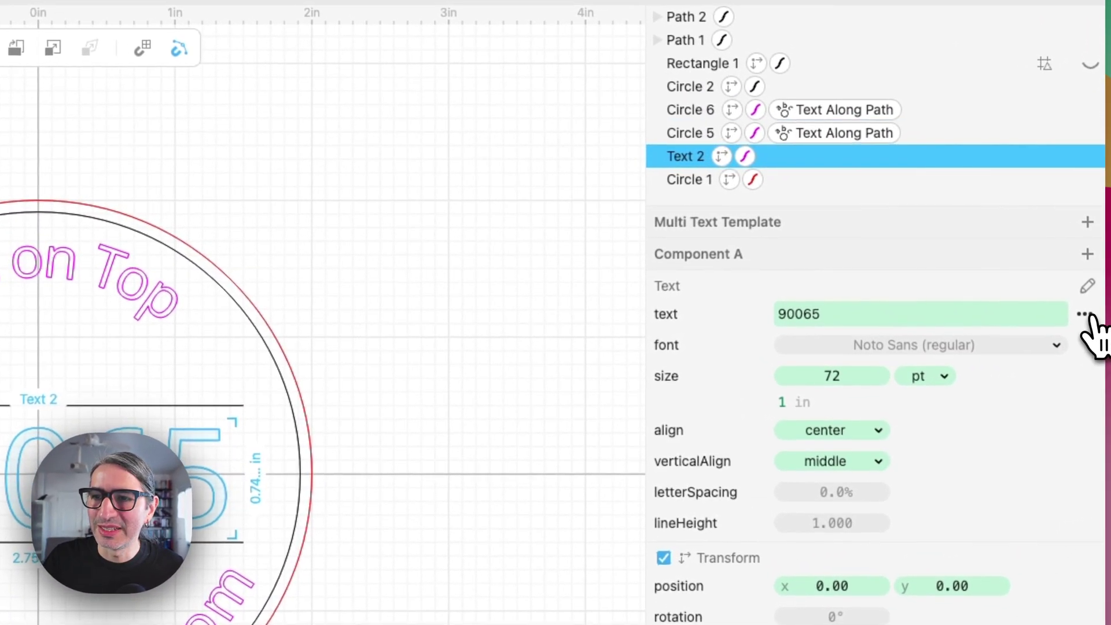
Extract the 90065 text value as a CenterText component parameter
click(1084, 314)
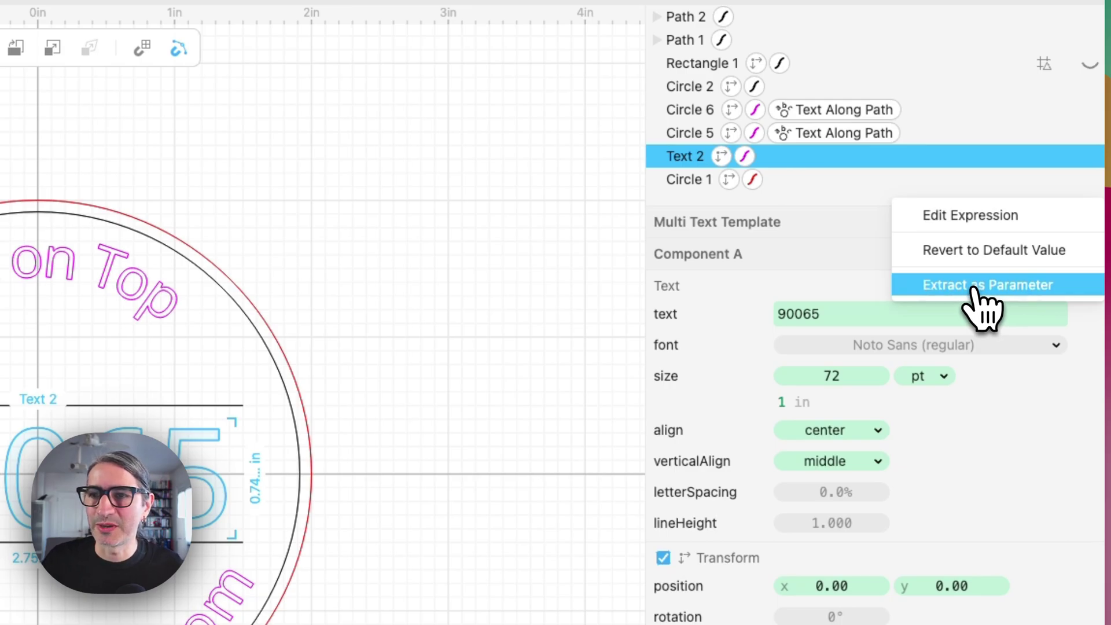
click(974, 287)
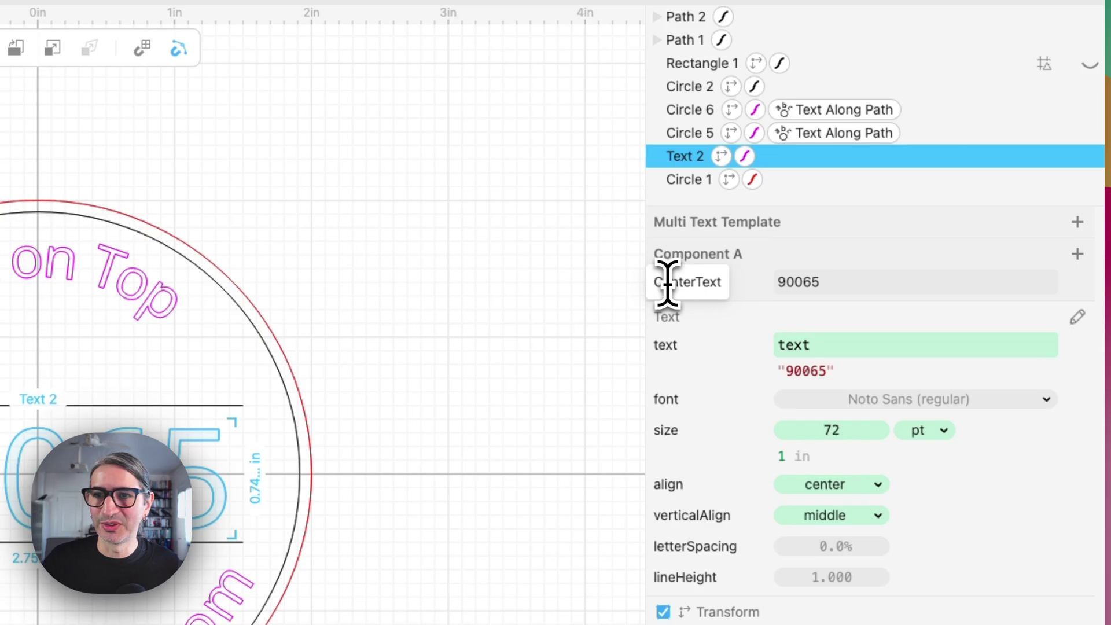
click(440, 273)
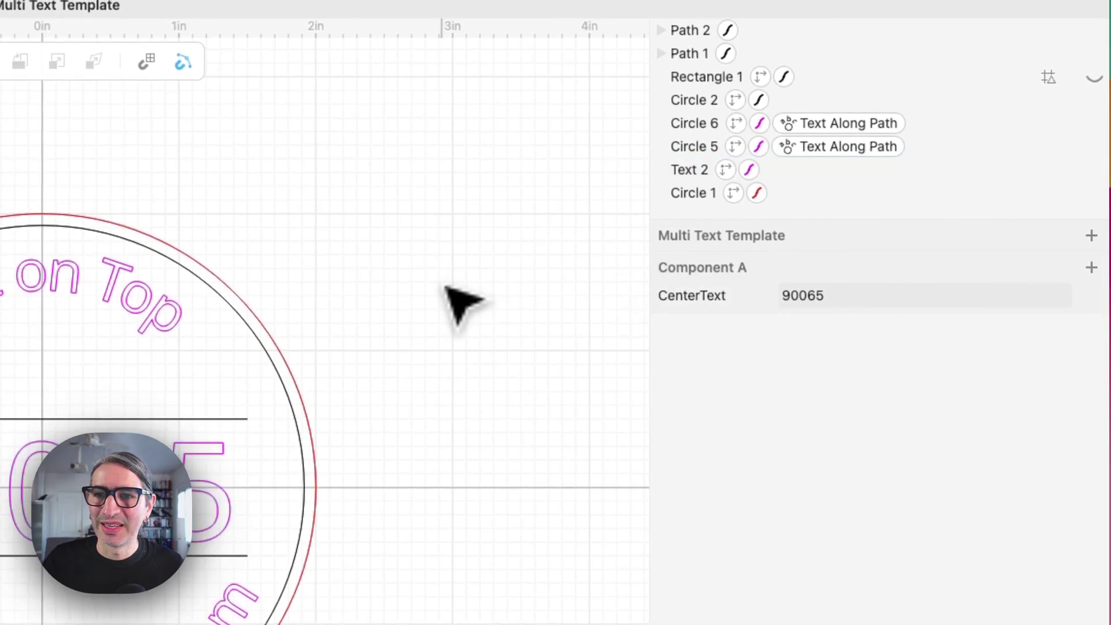
Change the CenterText parameter value to 92798
click(840, 299)
key(BackSpace)
key(BackSpace)
key(BackSpace)
key(BackSpace)
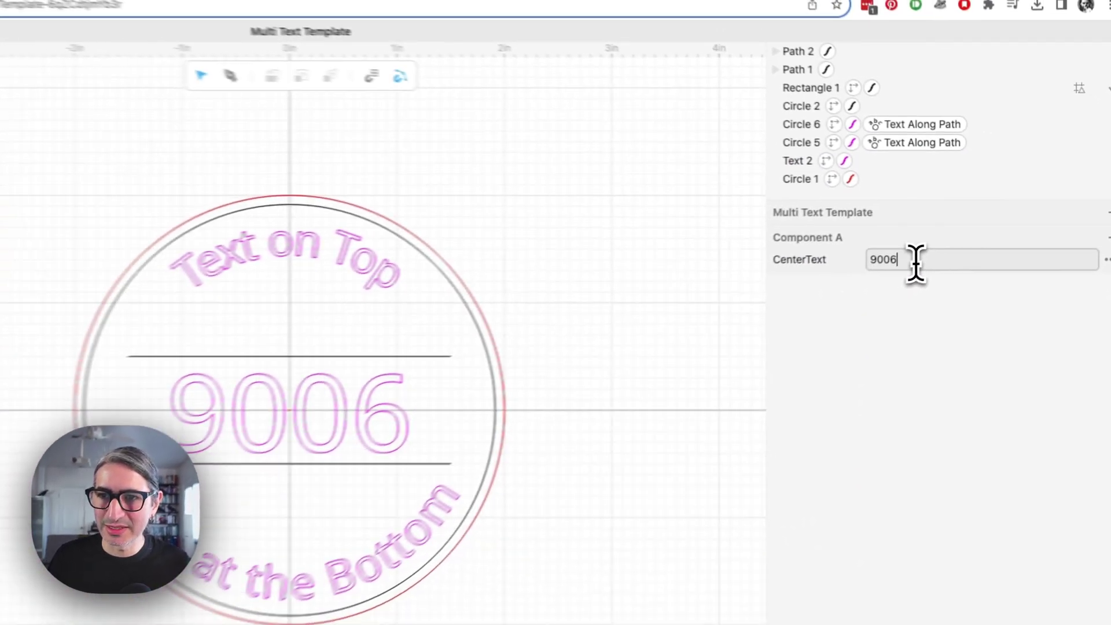
text(2798)
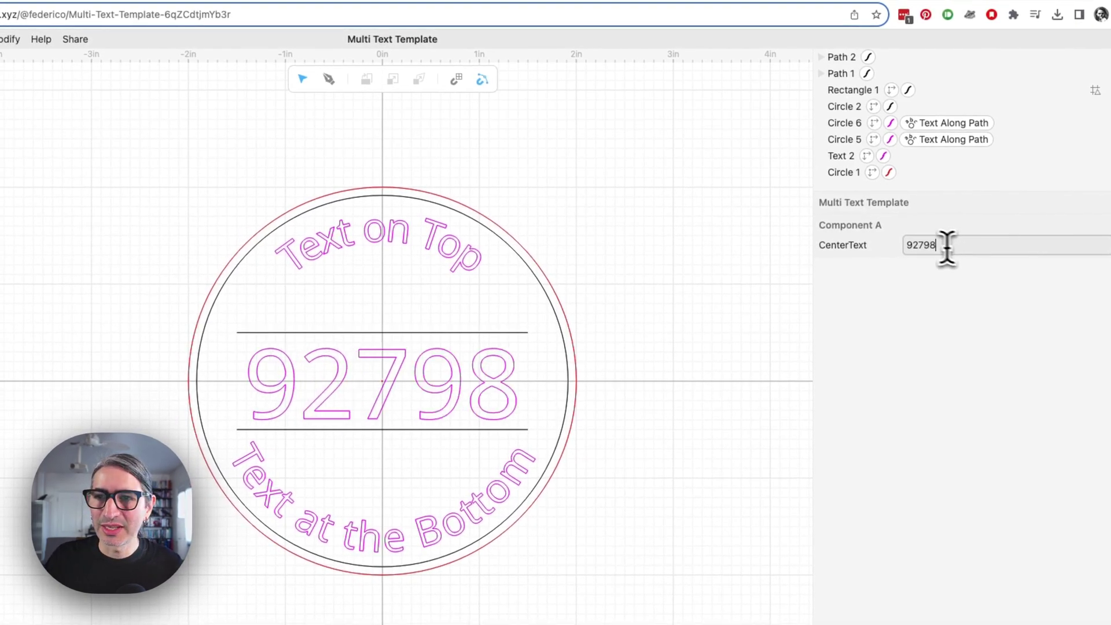
key(Return)
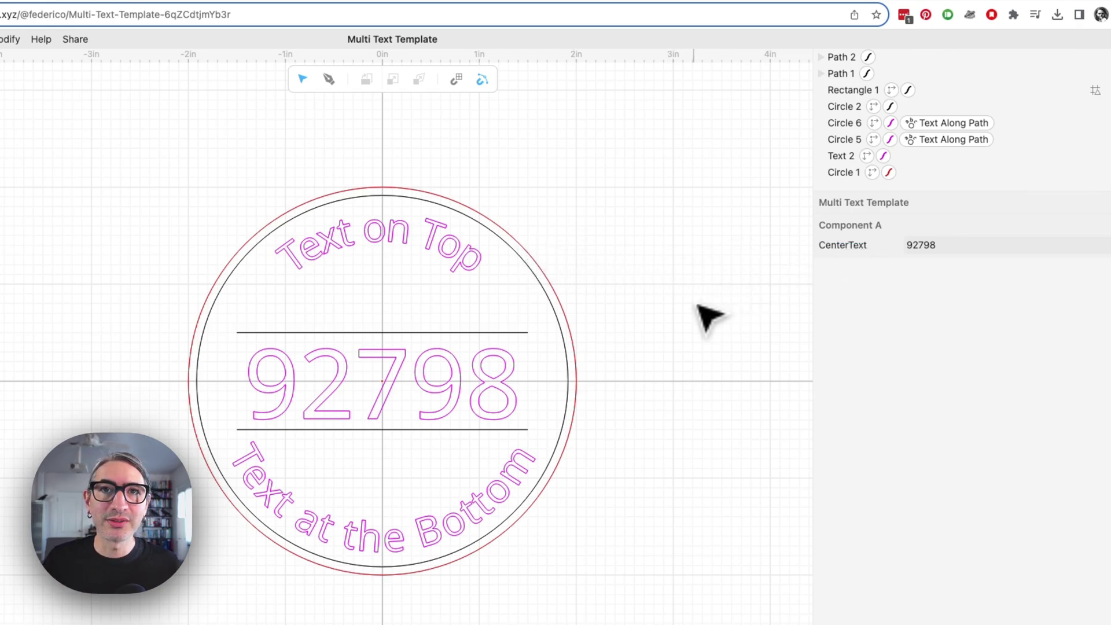
Extract Circle 5's top arc text as a TopText parameter with value 'Home Sweet Home'
click(394, 232)
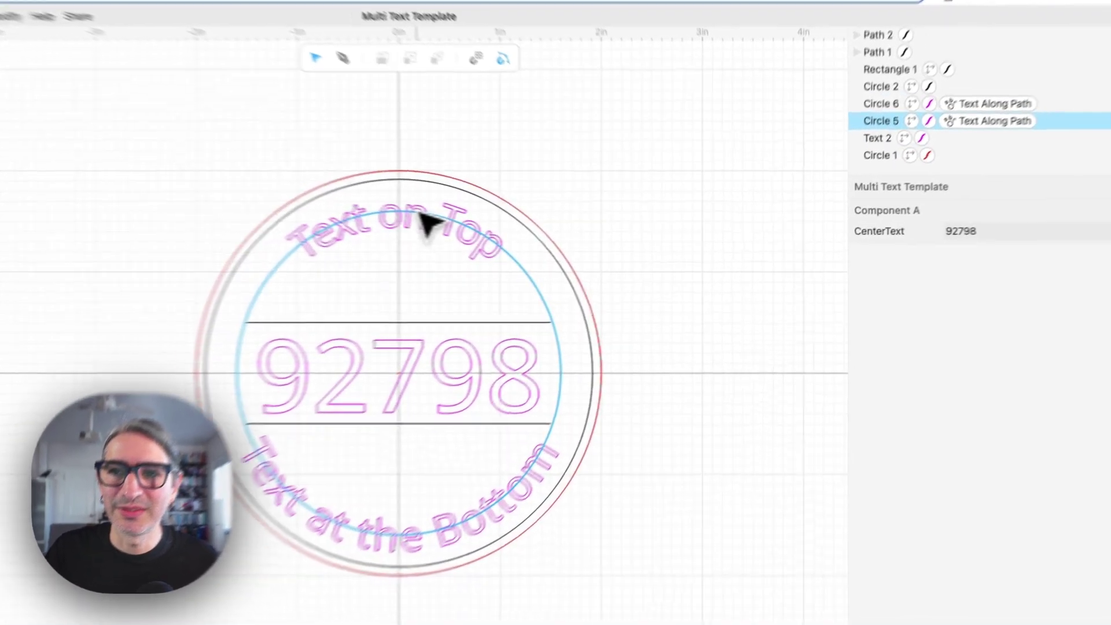
click(492, 238)
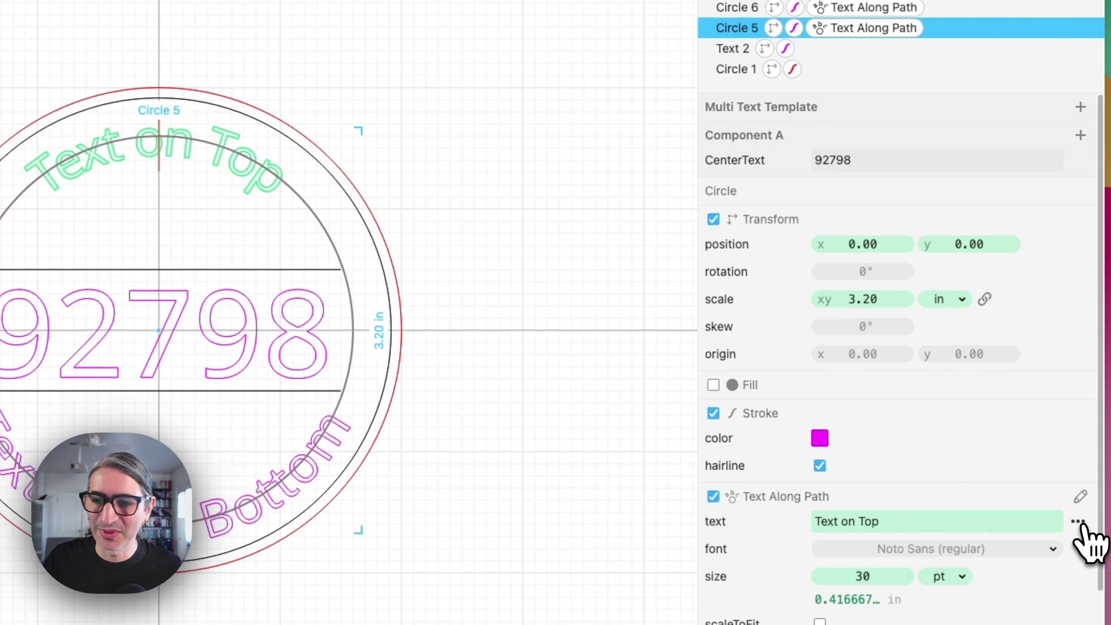
click(1077, 523)
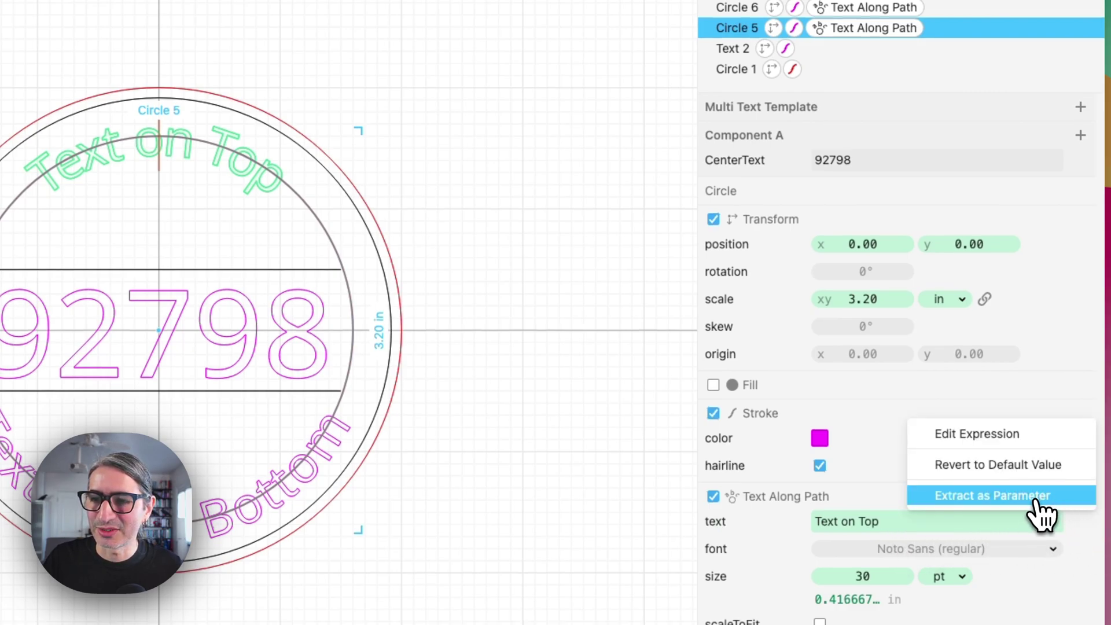
click(992, 495)
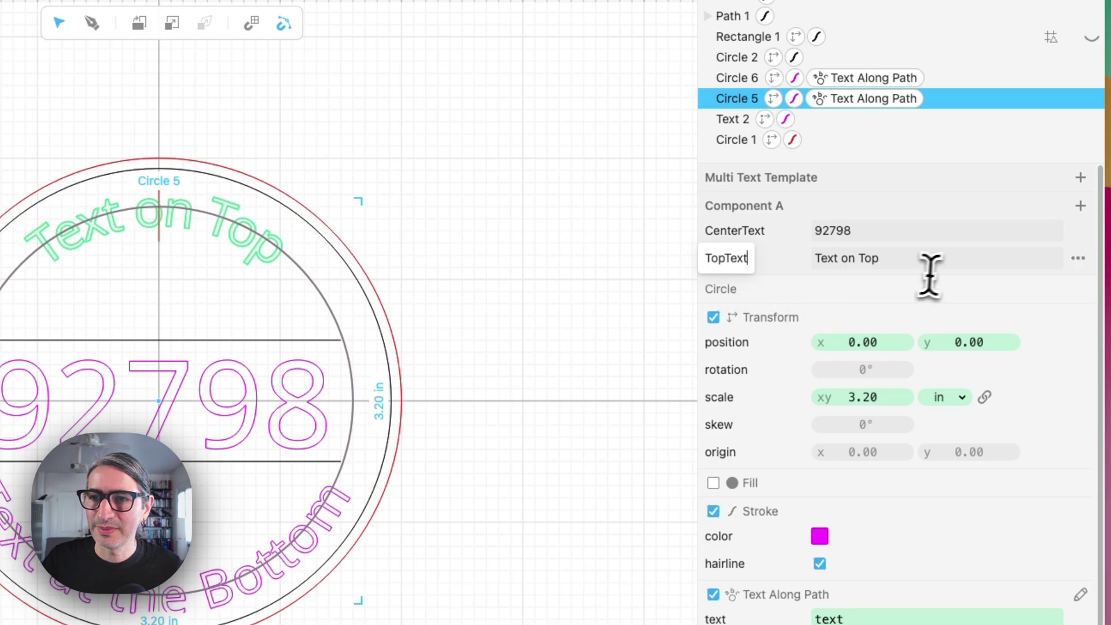
click(938, 259)
key(BackSpace)
key(BackSpace)
key(BackSpace)
key(BackSpace)
key(BackSpace)
key(BackSpace)
key(BackSpace)
key(BackSpace)
key(BackSpace)
key(BackSpace)
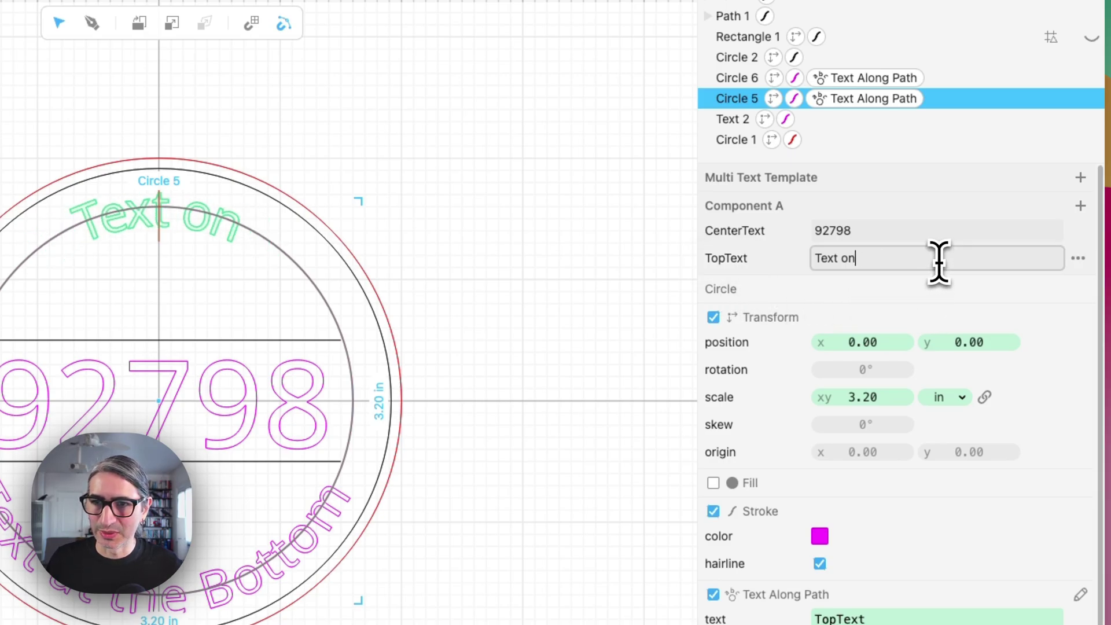
text(H)
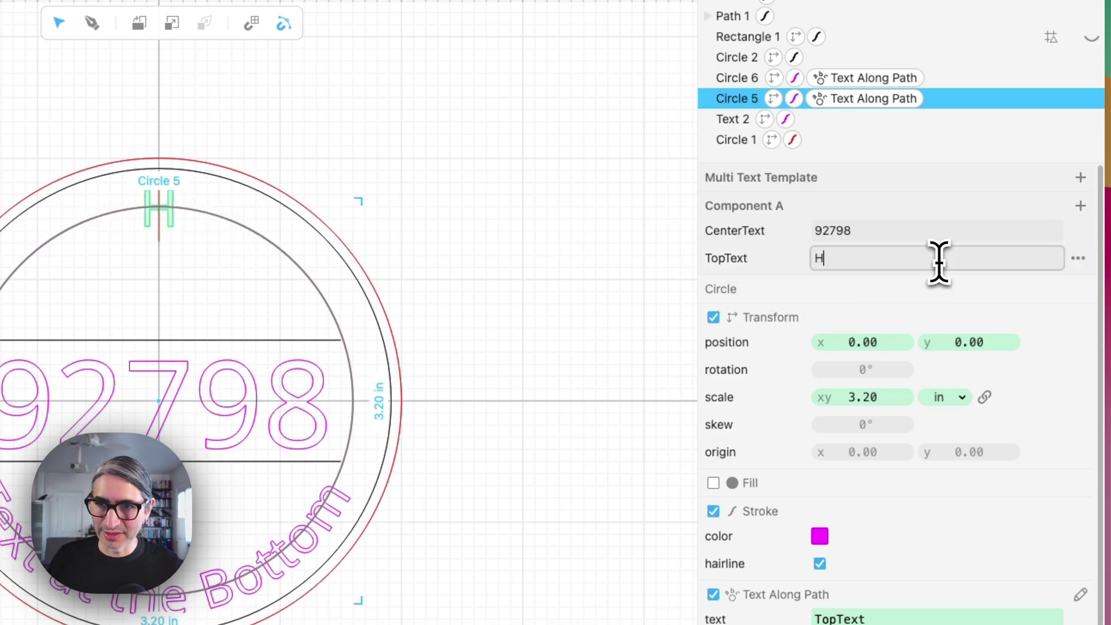
text(ome Swe)
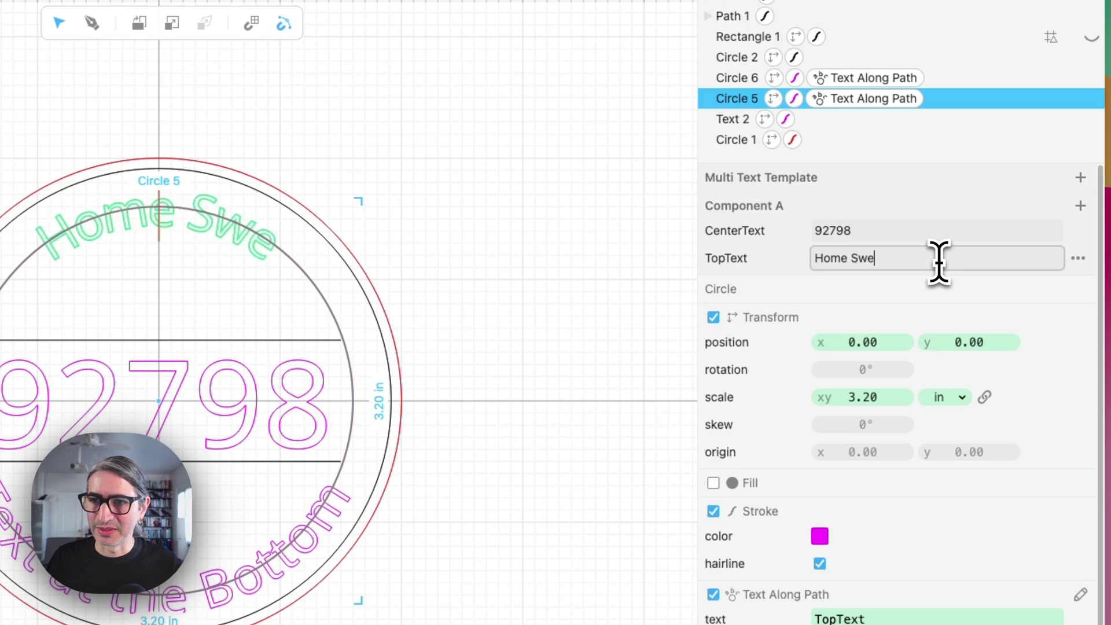
text(e)
text(t Home)
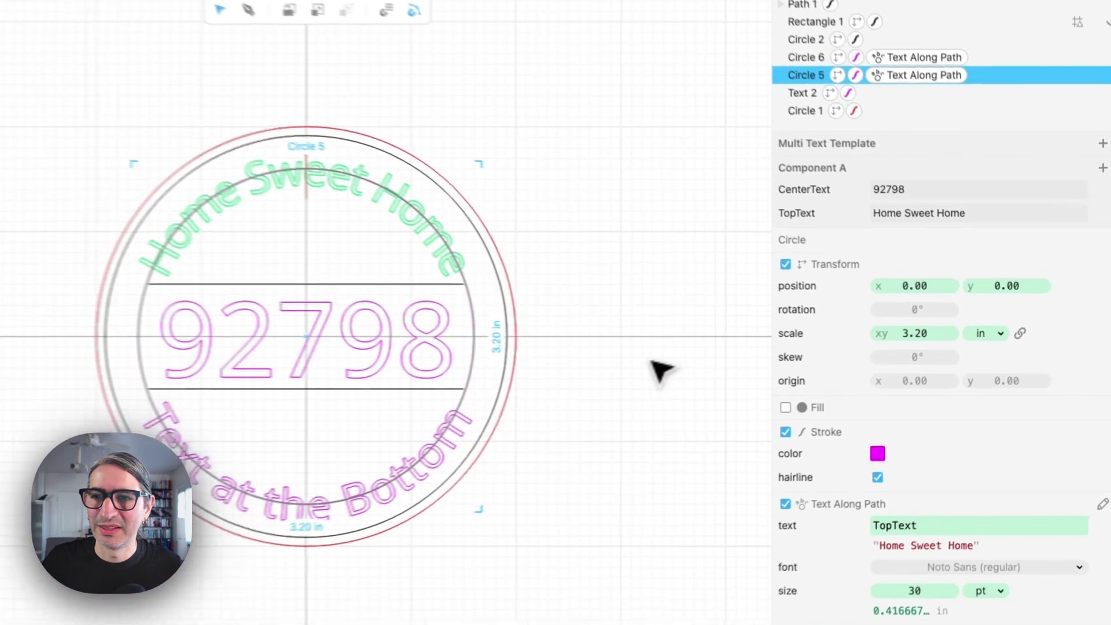
click(660, 371)
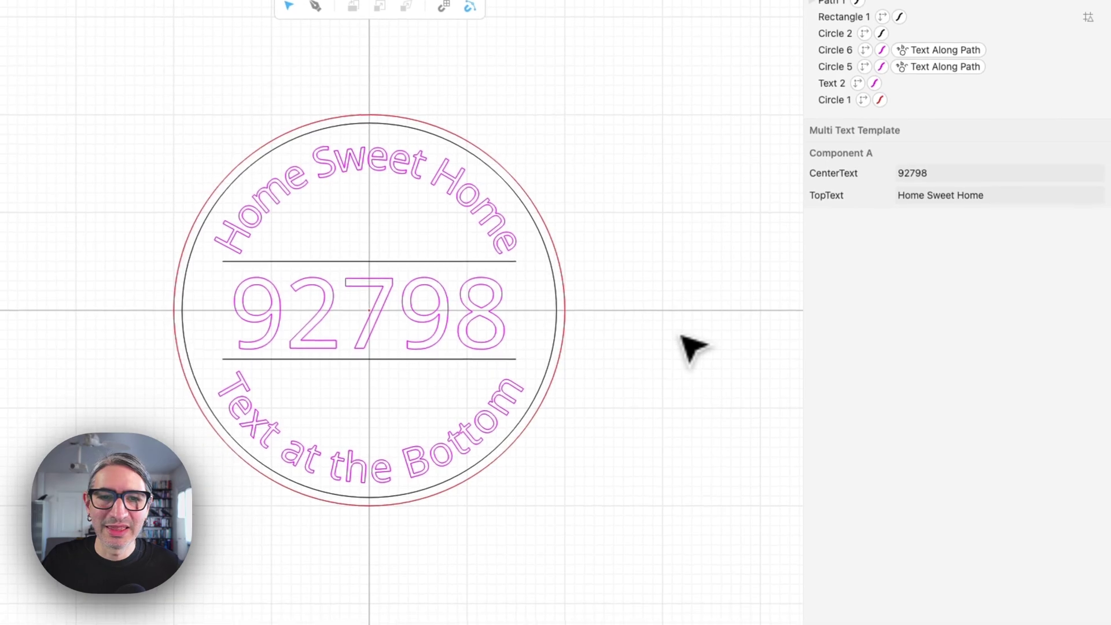
Turn Circle 6's bottom arc text into a BottomText parameter reading 'California'
click(428, 488)
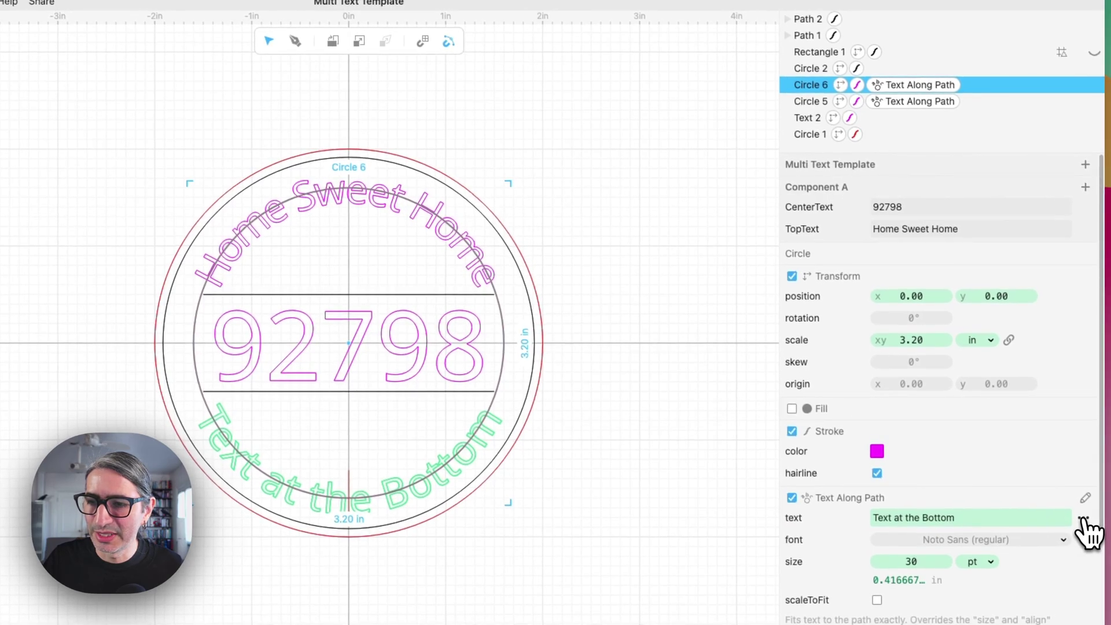
click(1084, 518)
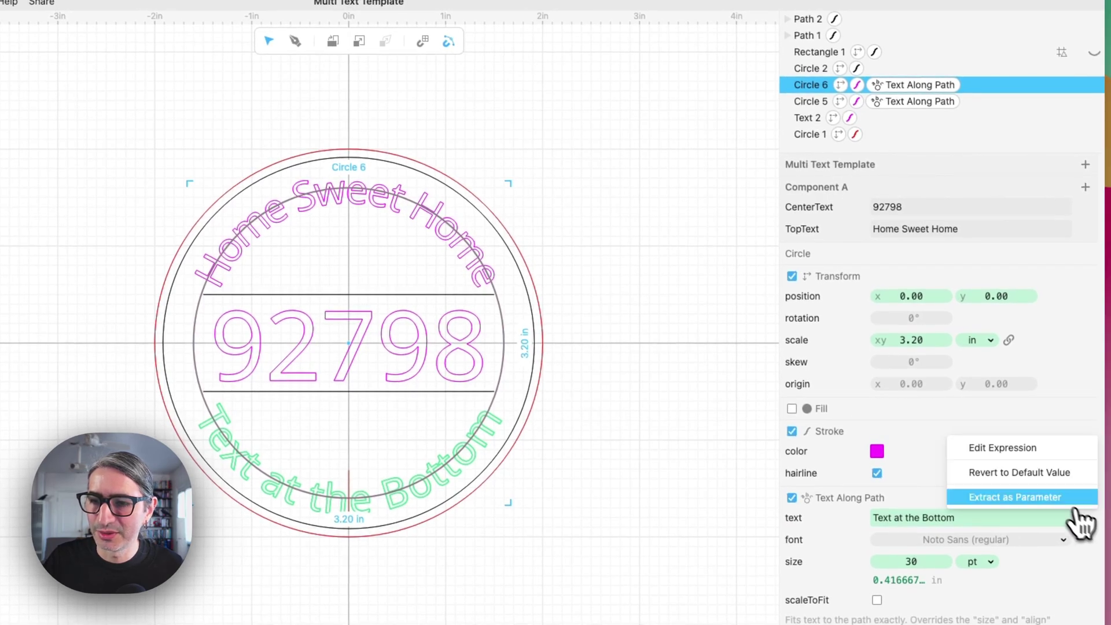
click(1040, 498)
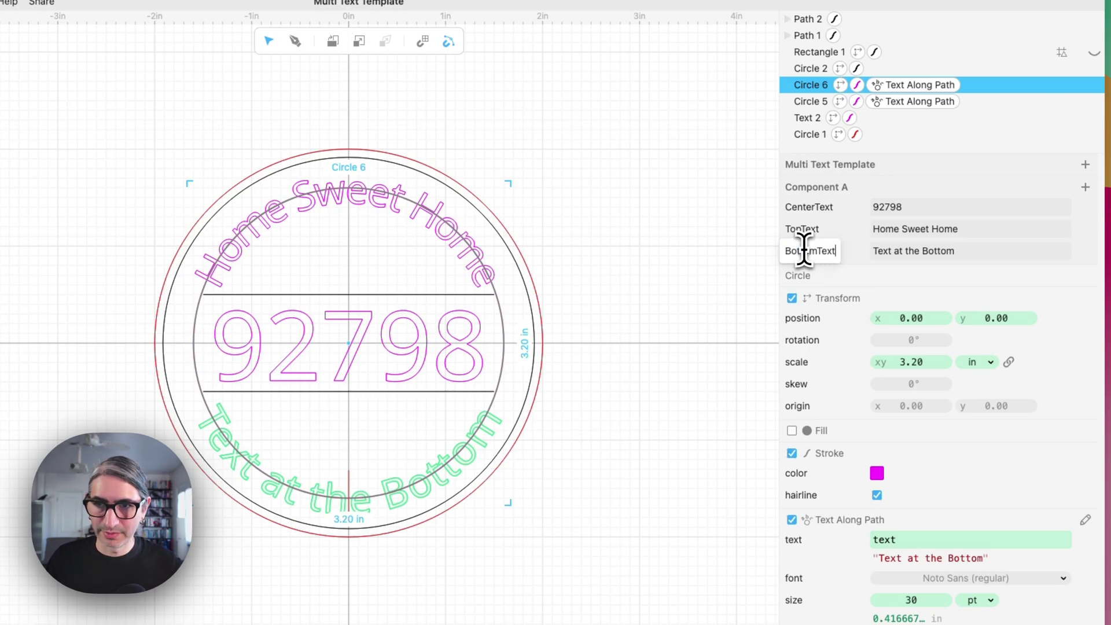
text(BottomText)
click(980, 253)
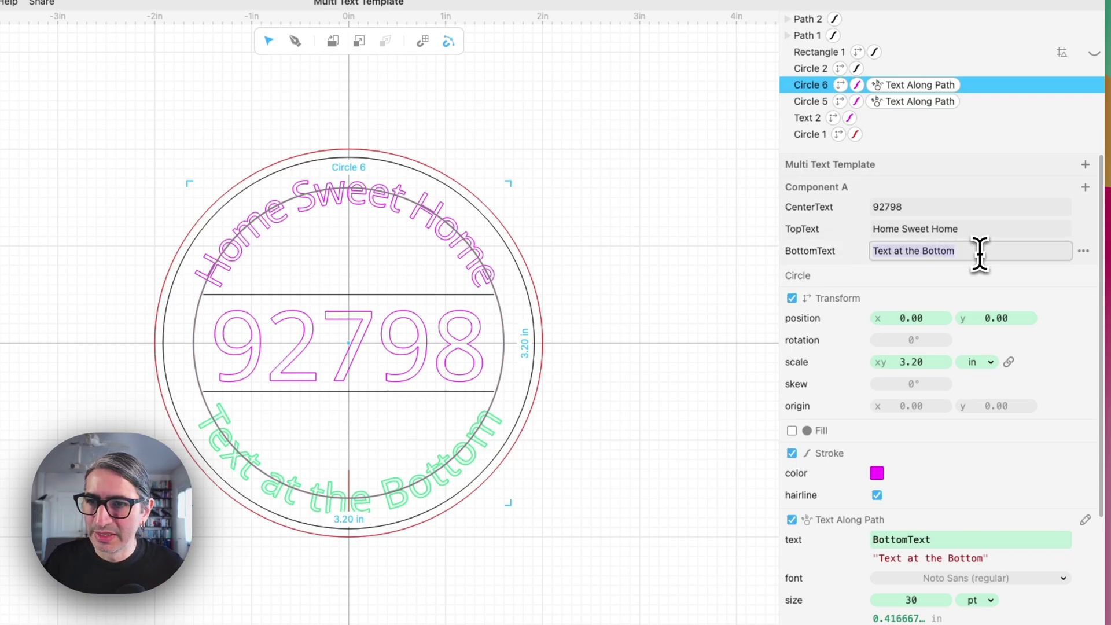
text(California)
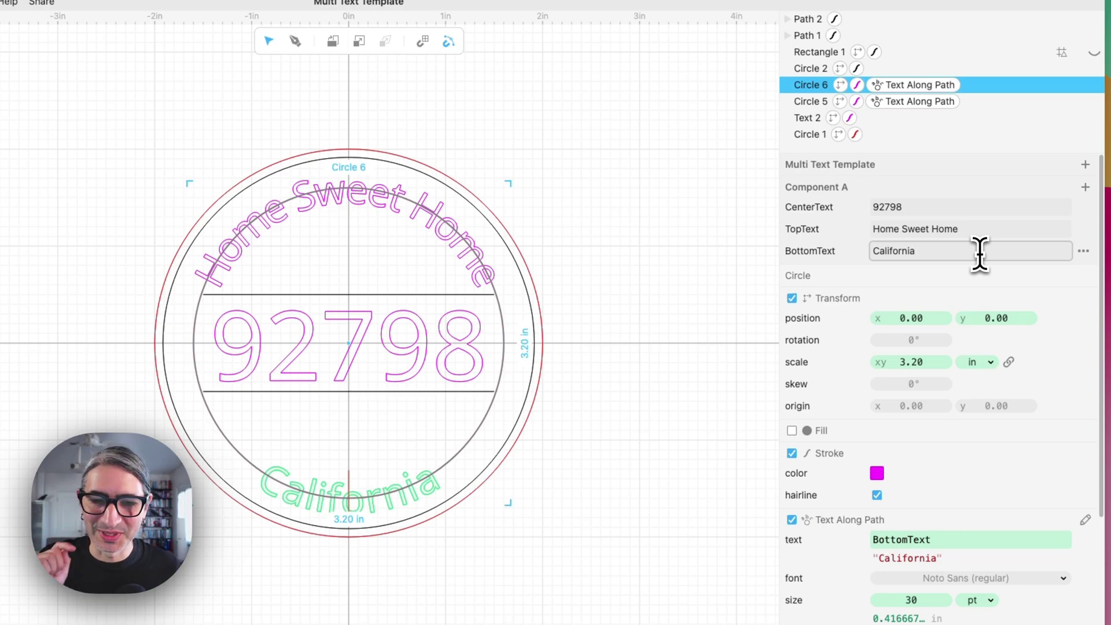
click(640, 260)
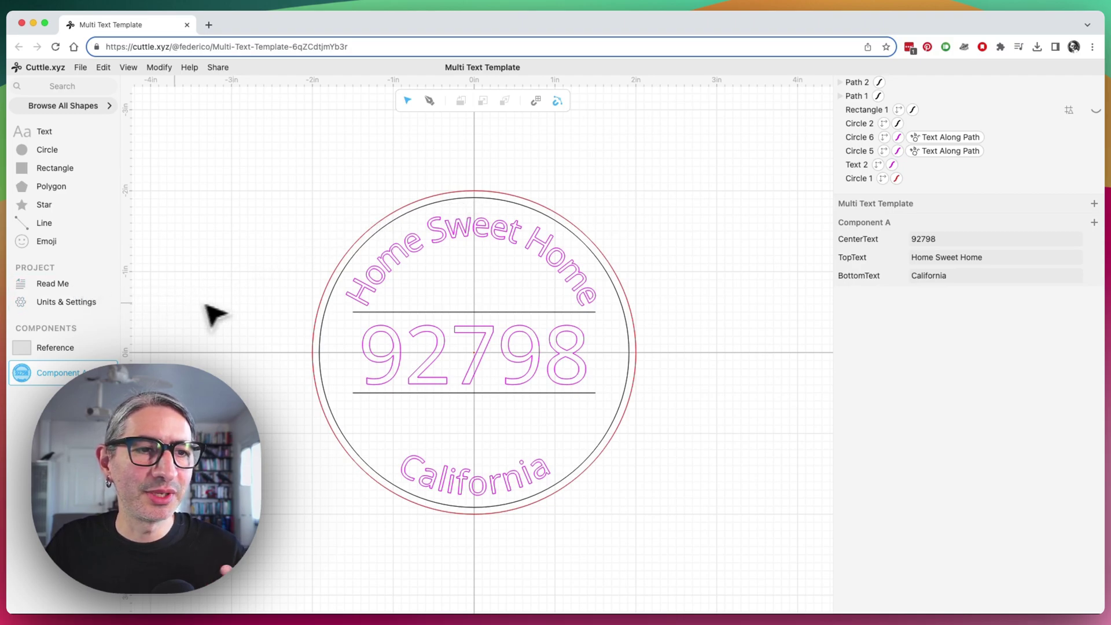
Add the note 'This my ornament' to the project's Read Me page
click(68, 286)
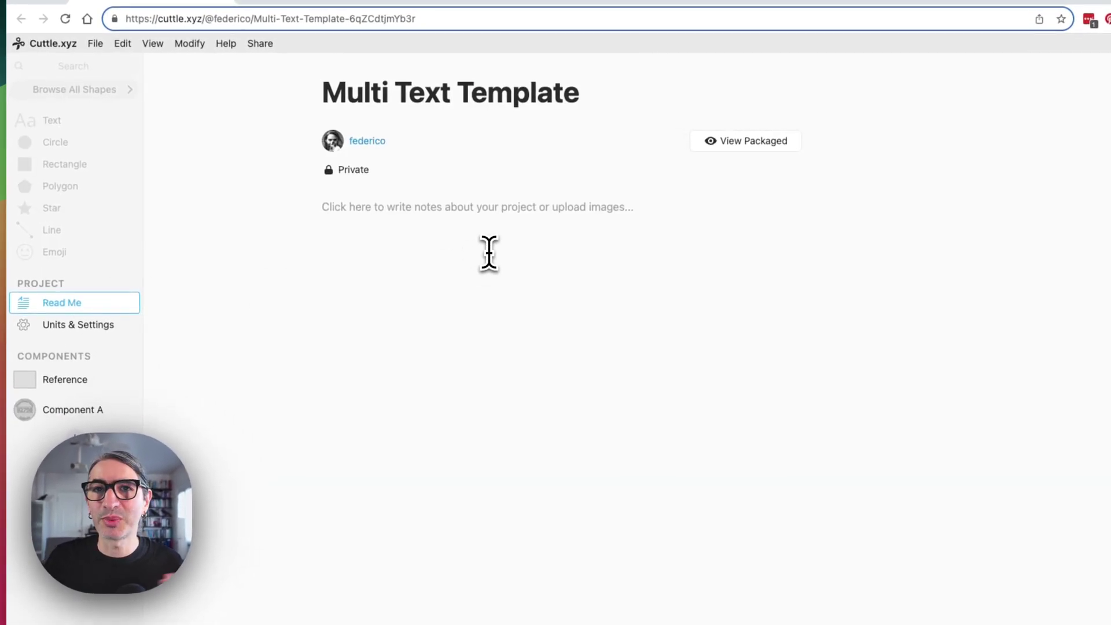
click(519, 220)
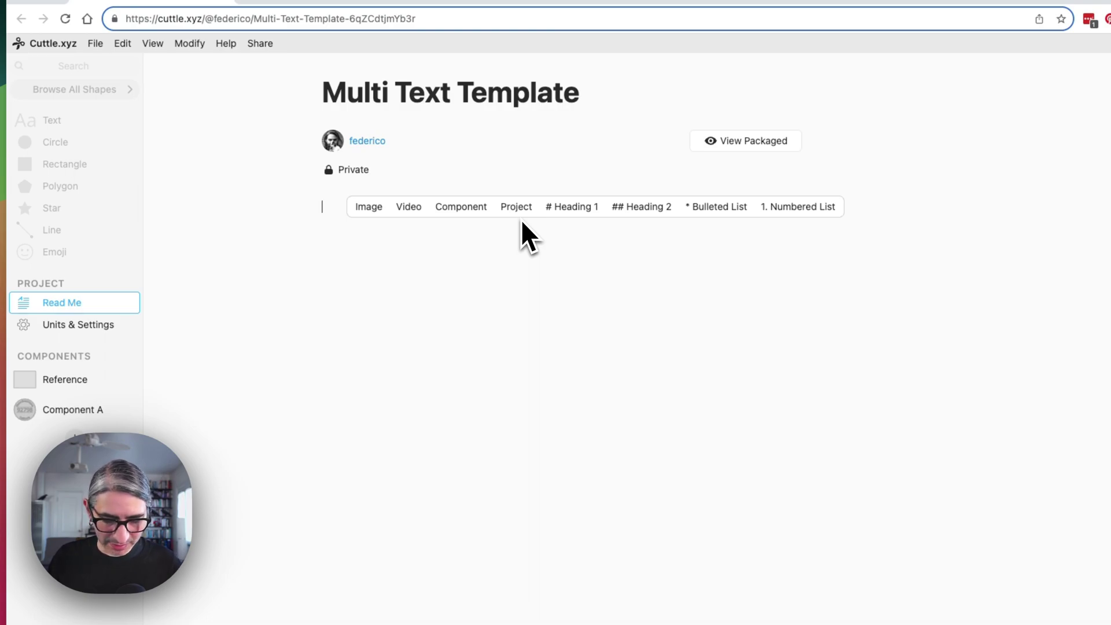
text(T)
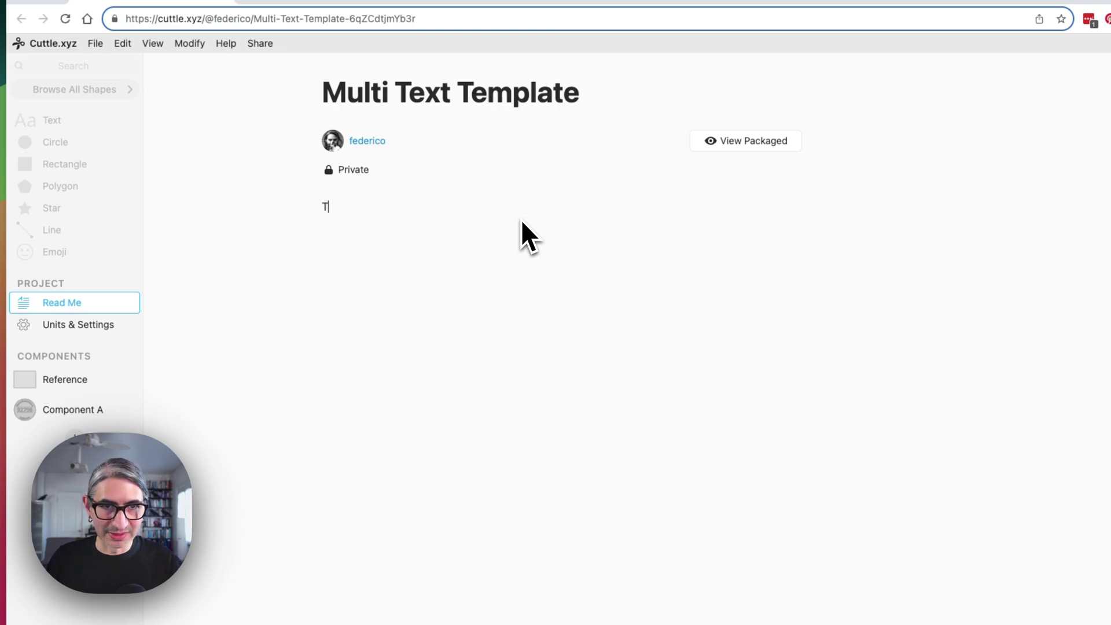
text(his my ornam)
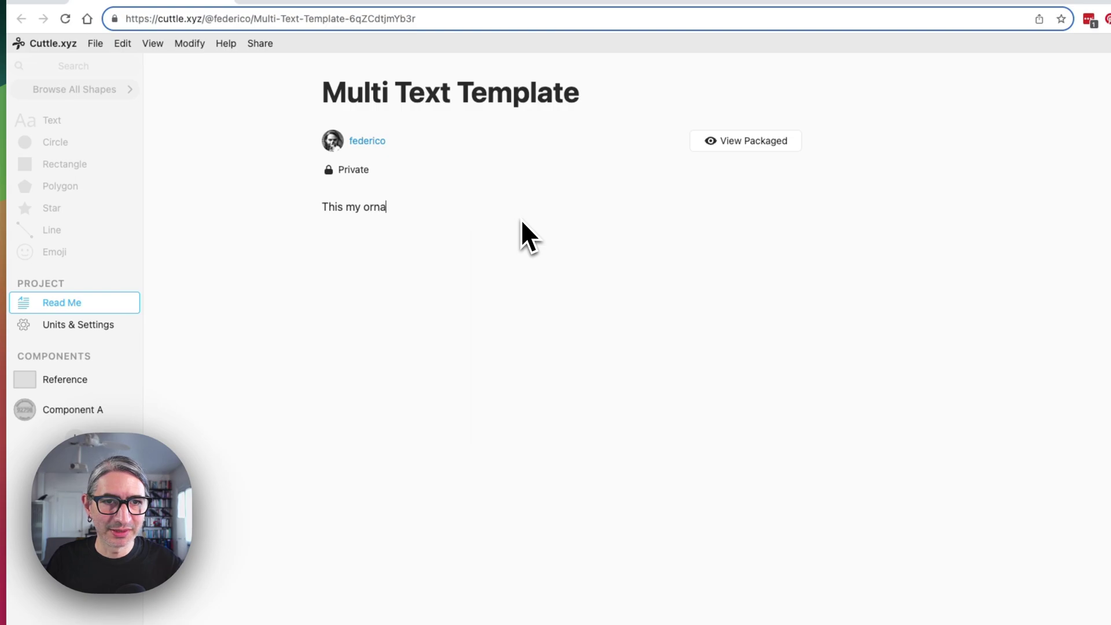
text(ent)
key(Return)
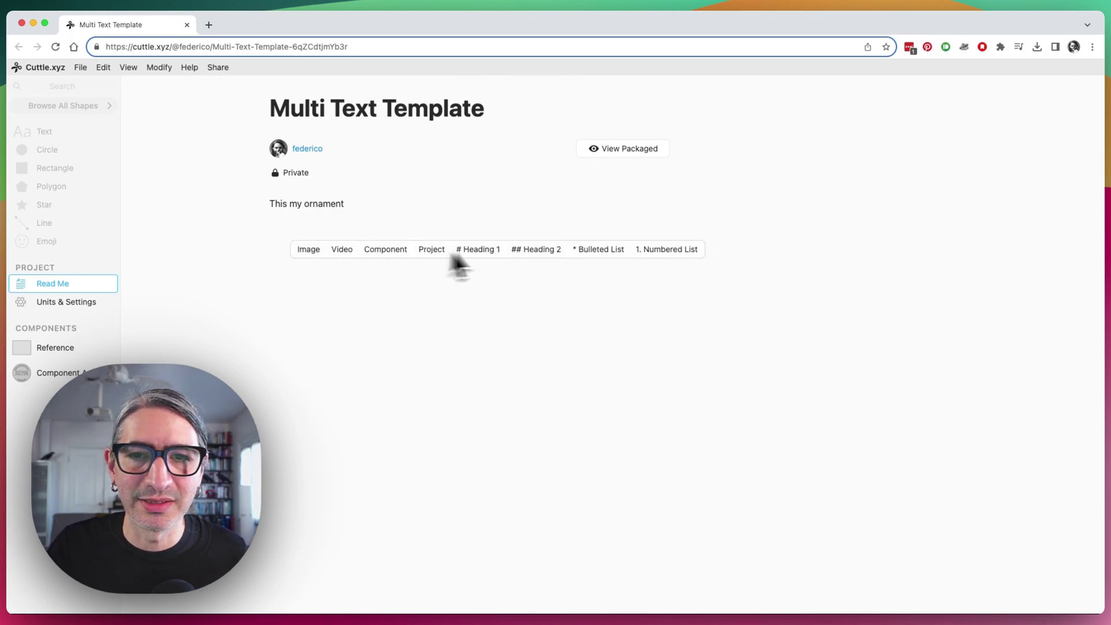
Embed Component A in the Read Me, setting CenterText to 90003 and BottomText to 'California my Place'
click(394, 253)
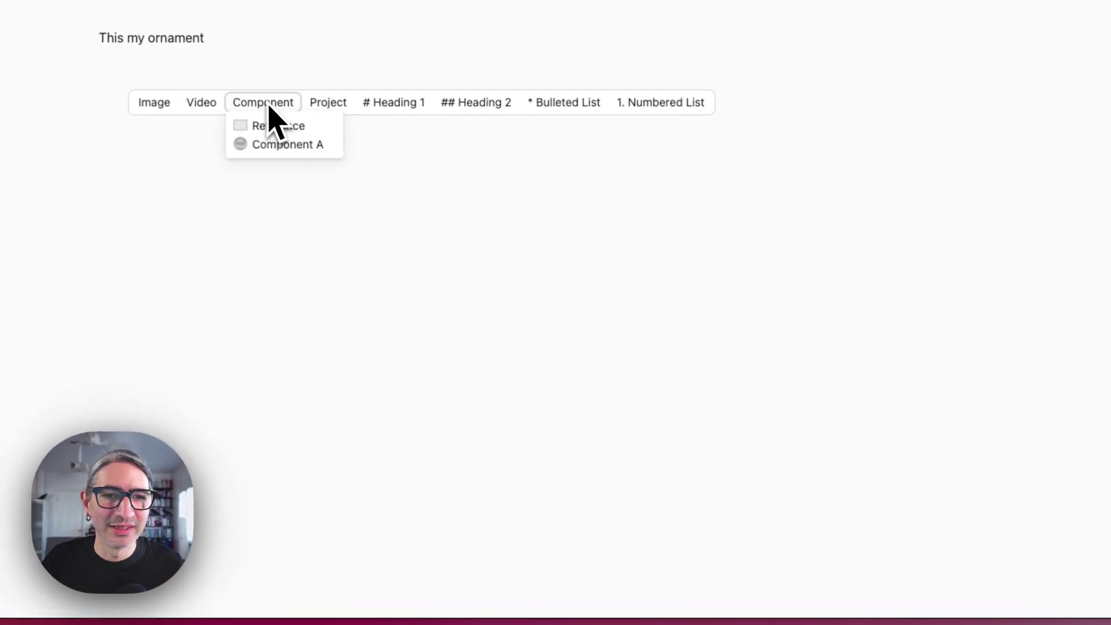
click(286, 146)
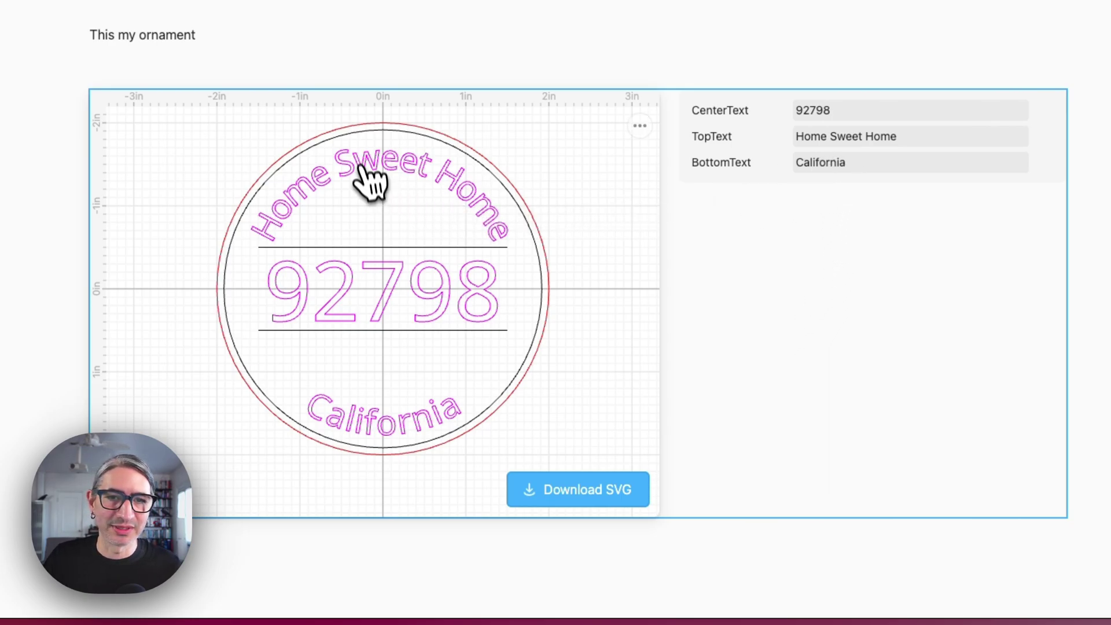
click(845, 109)
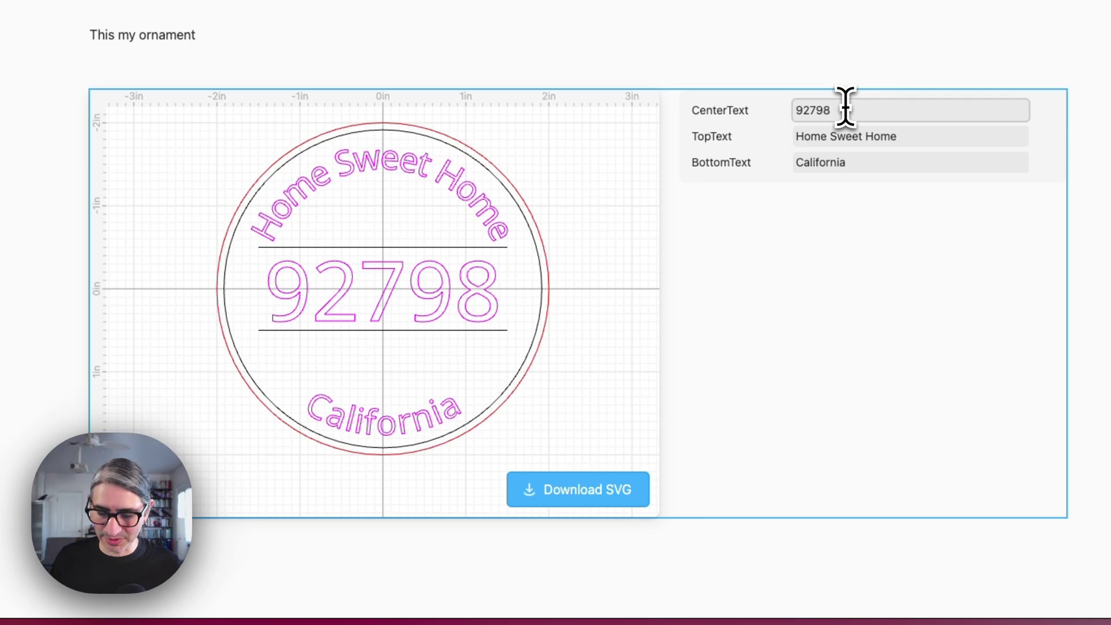
key(BackSpace)
key(BackSpace)
key(BackSpace)
key(BackSpace)
text(00)
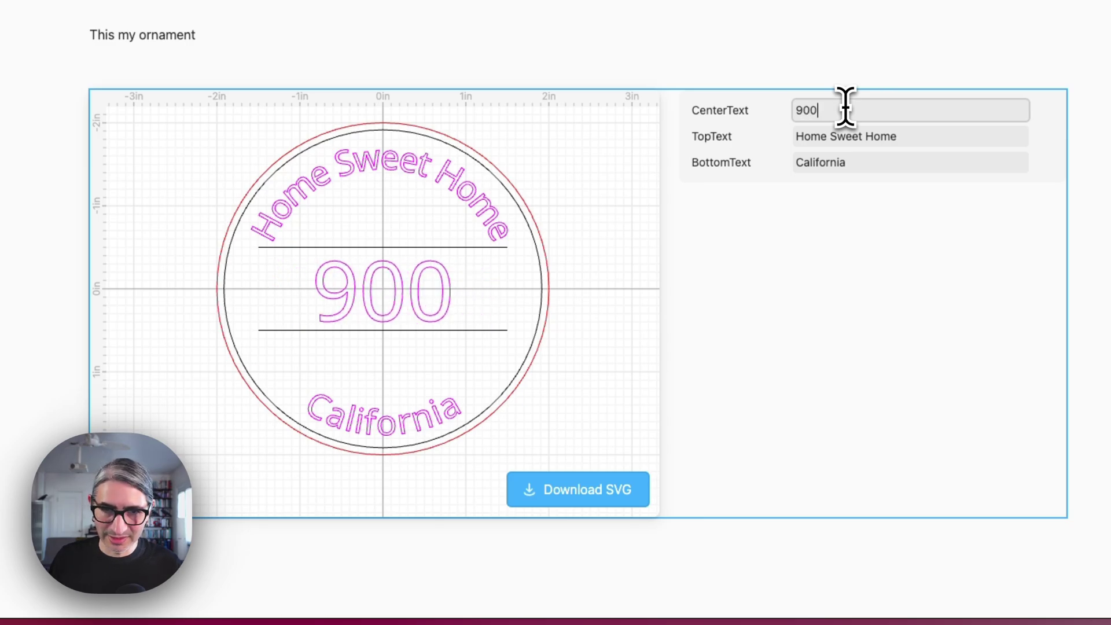
text(03)
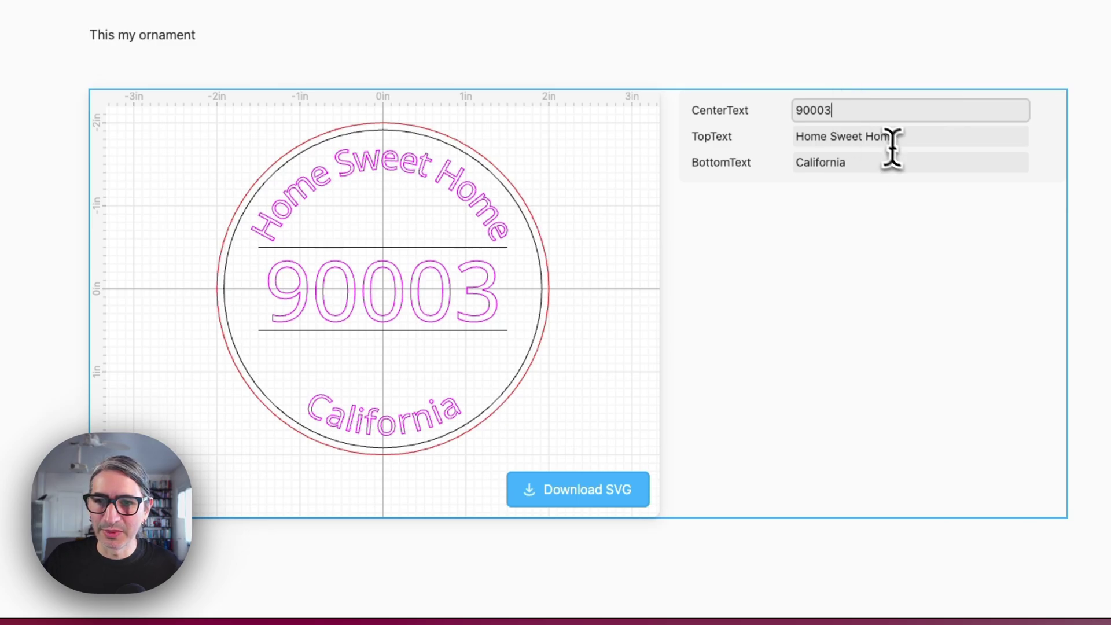
click(901, 162)
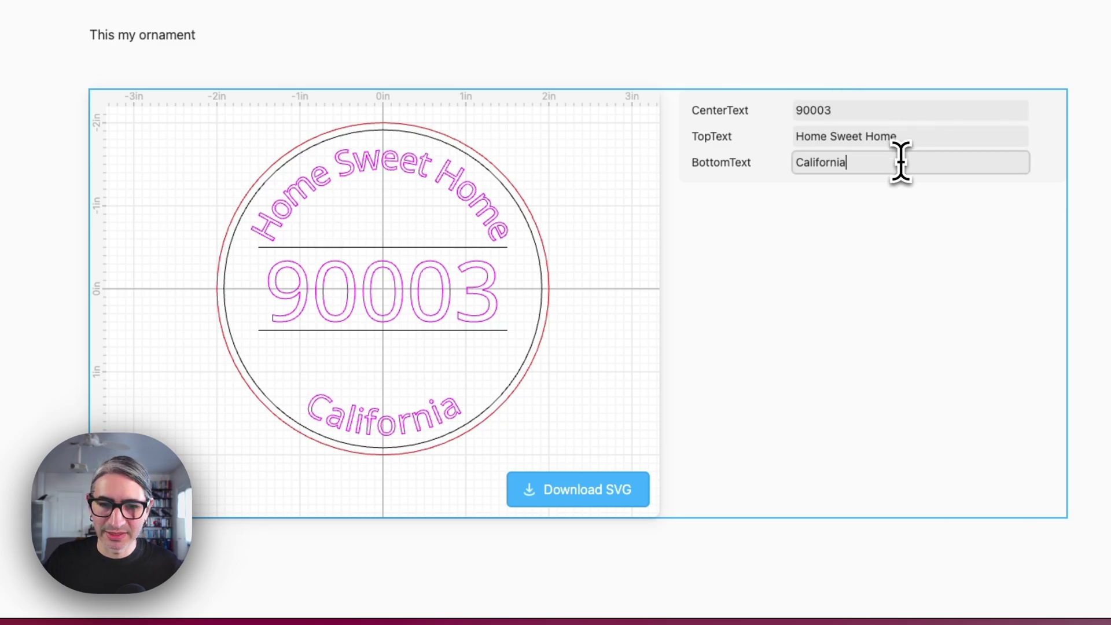
text(my Place)
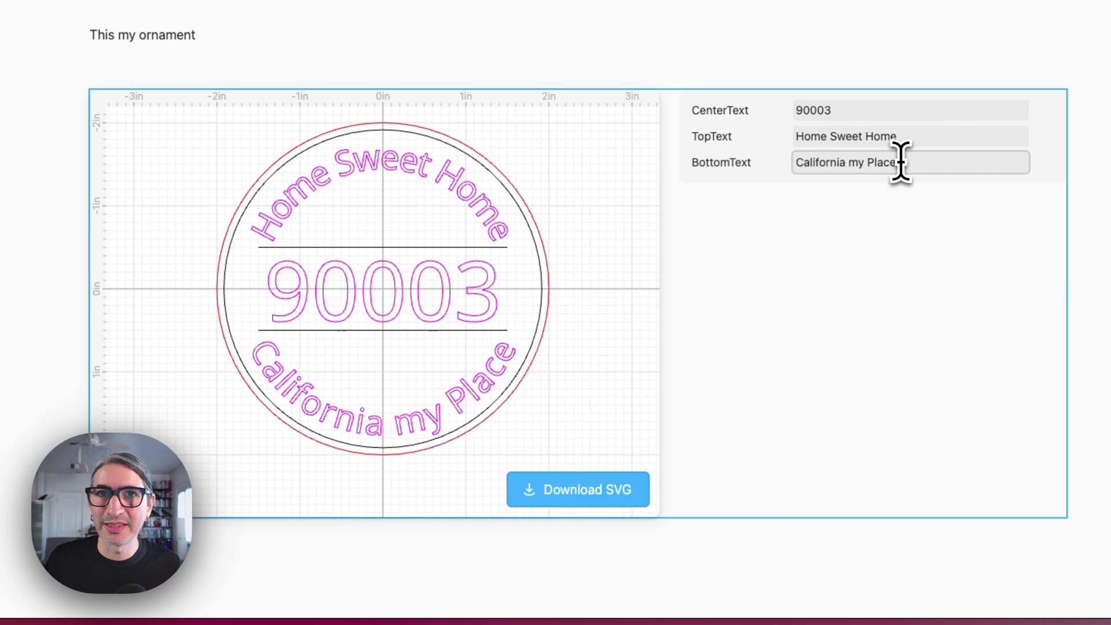
Download the template as an SVG and add an empty line below the embed
click(580, 497)
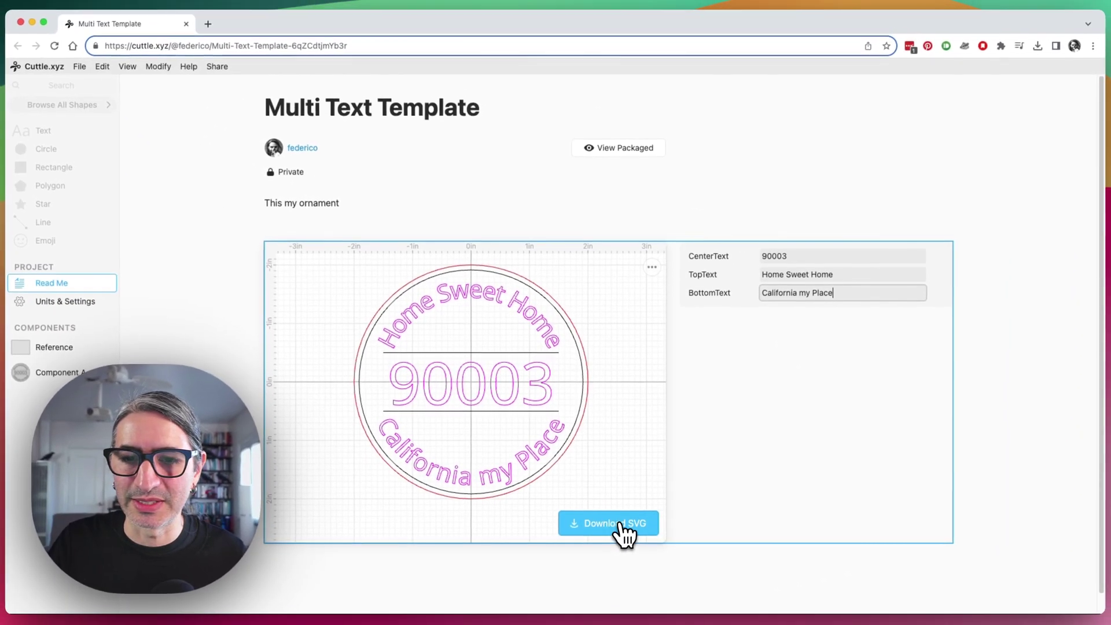
click(807, 181)
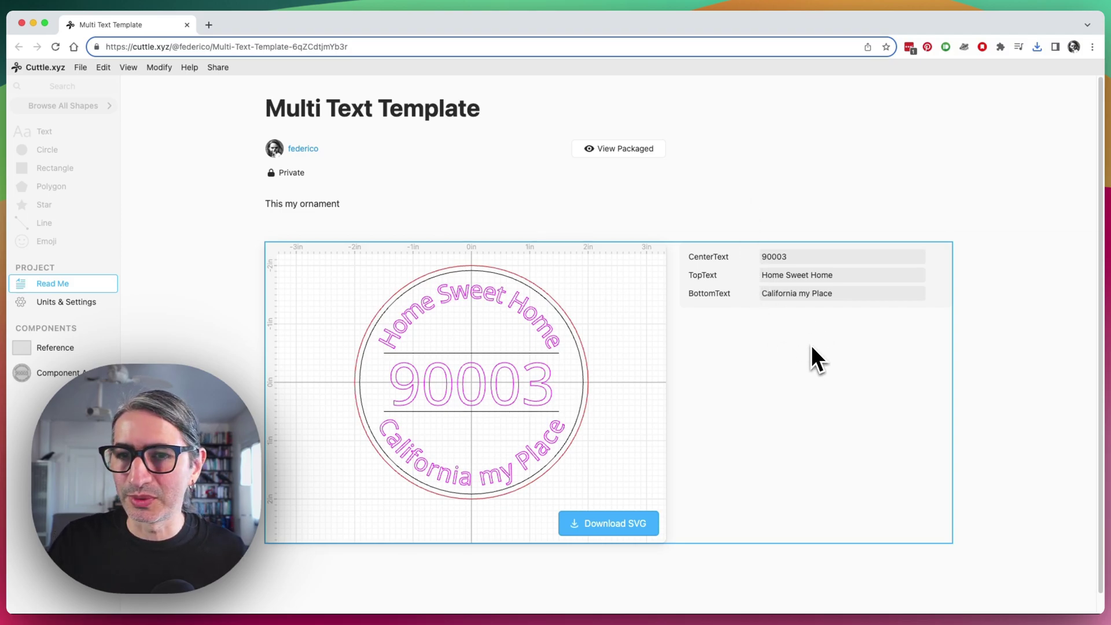
key(Return)
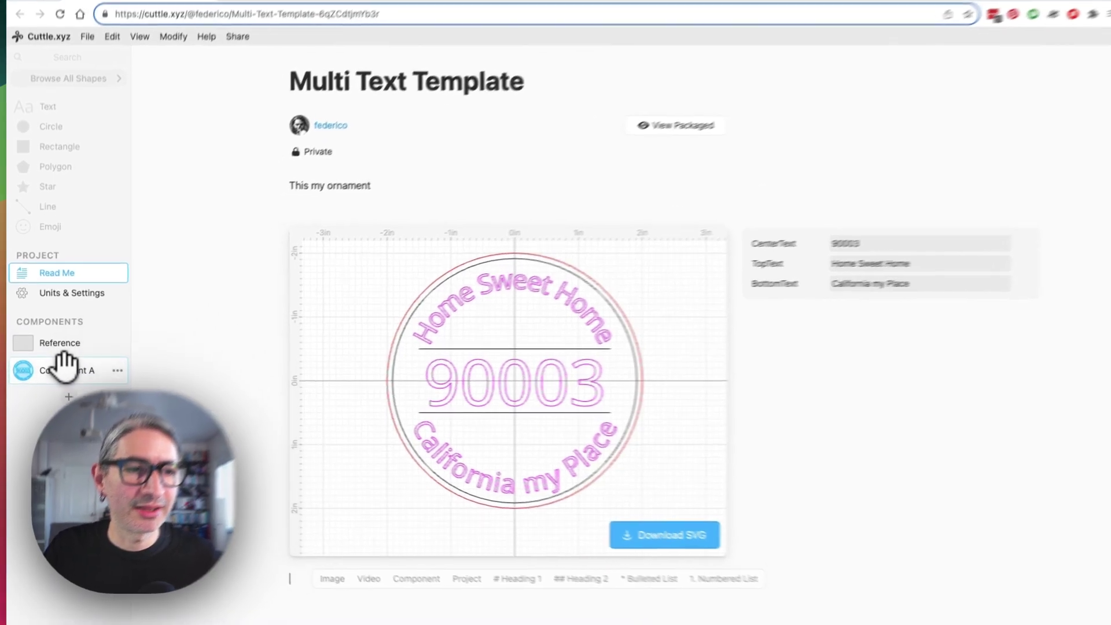
Extract the 90003 centre text's font as a Component A parameter set to Noto Serif Display
click(64, 369)
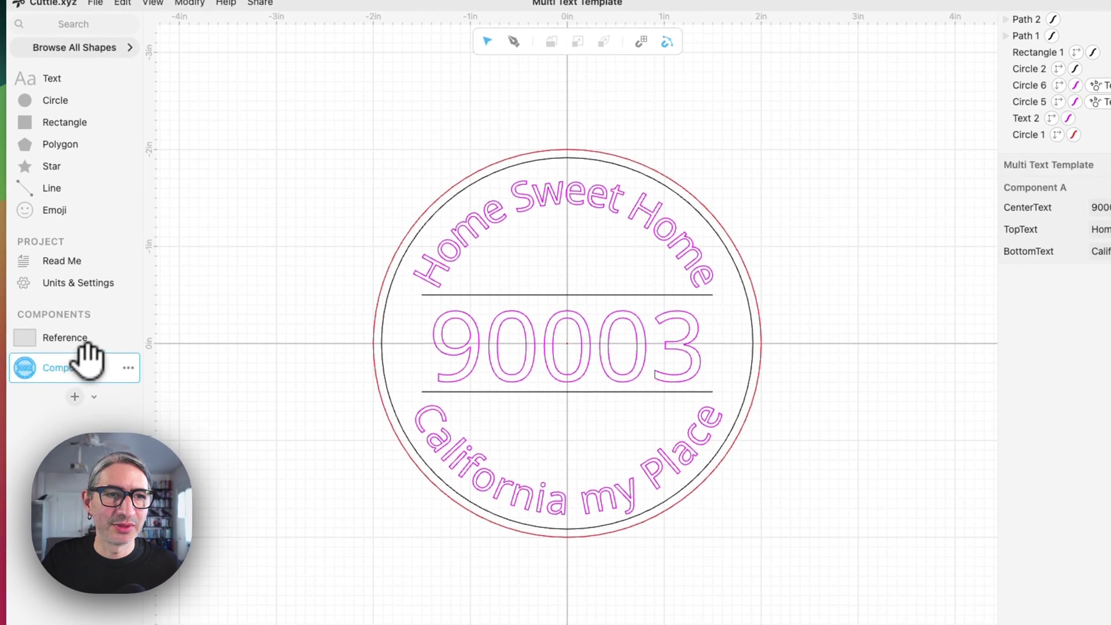
click(654, 342)
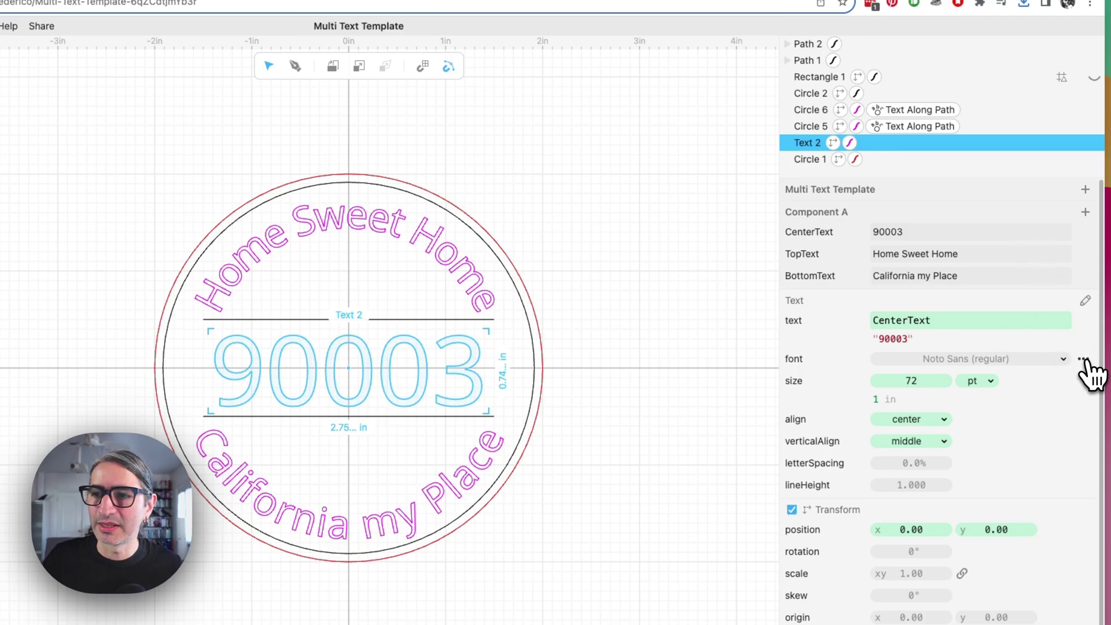
click(1083, 359)
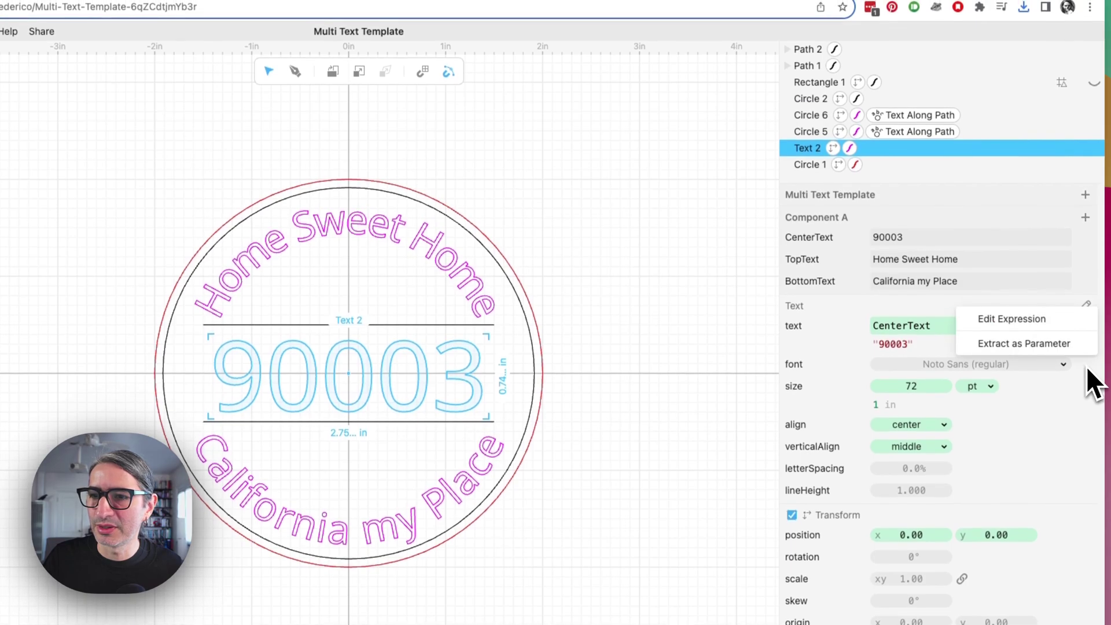
click(1040, 347)
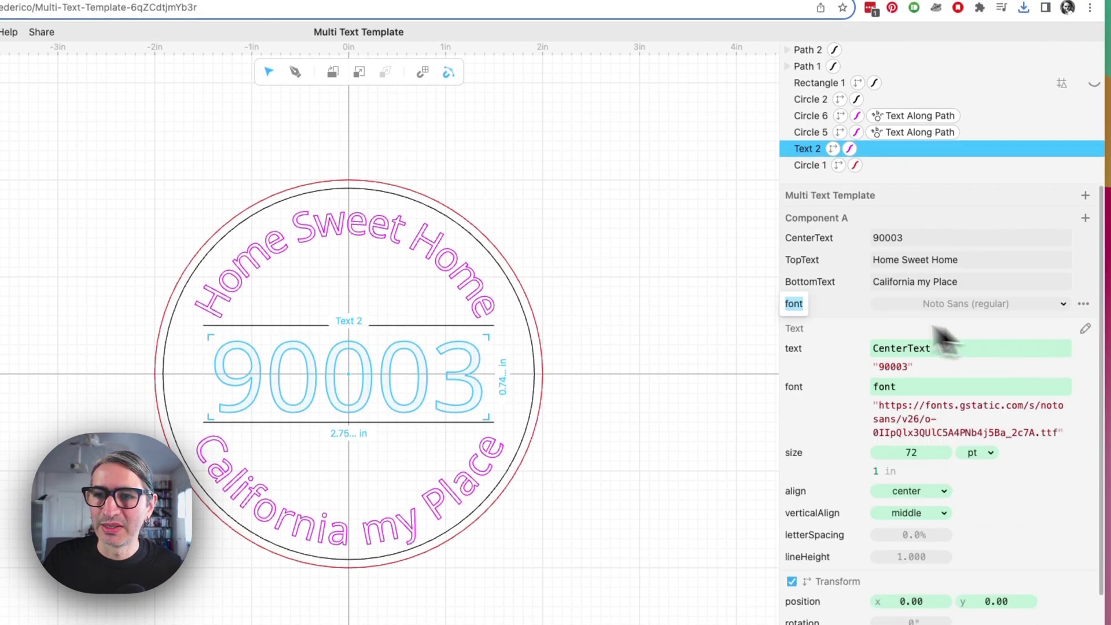
click(752, 323)
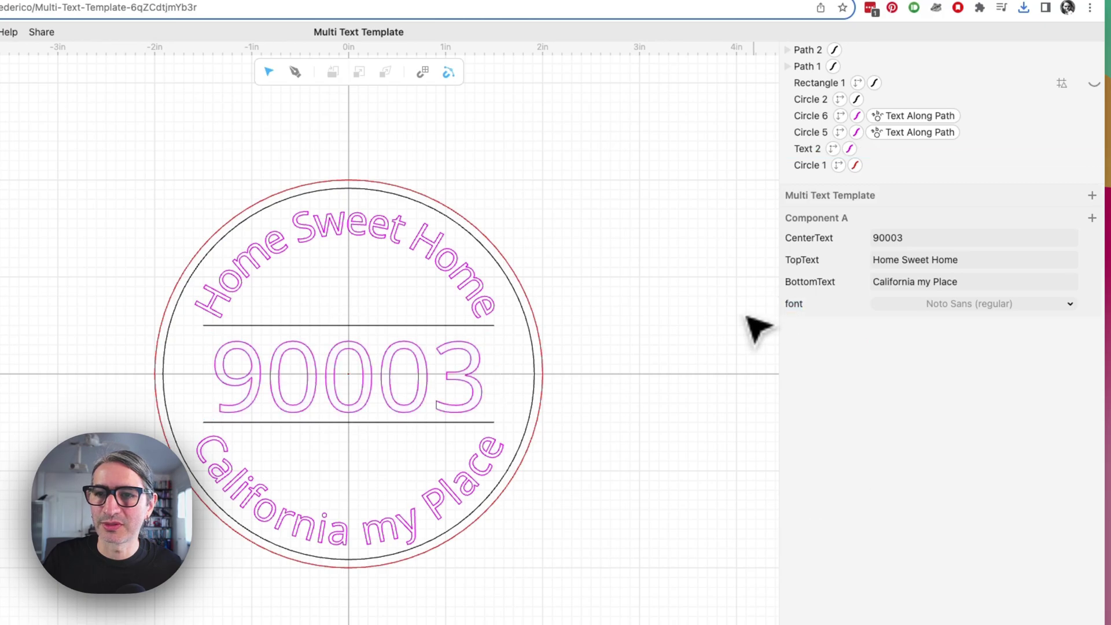
click(1036, 309)
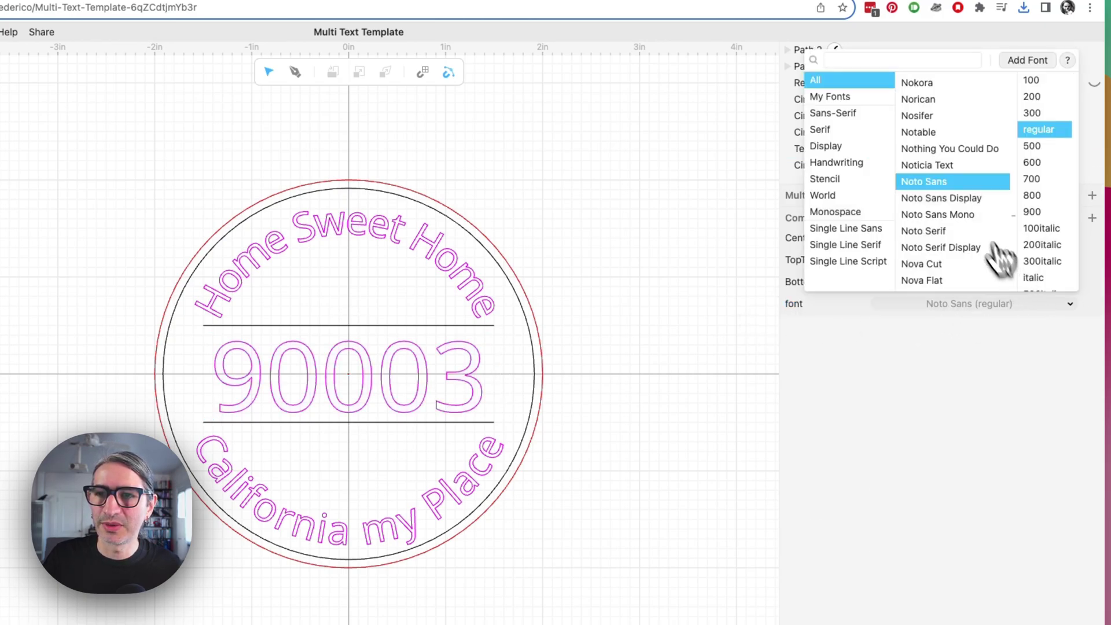
click(967, 199)
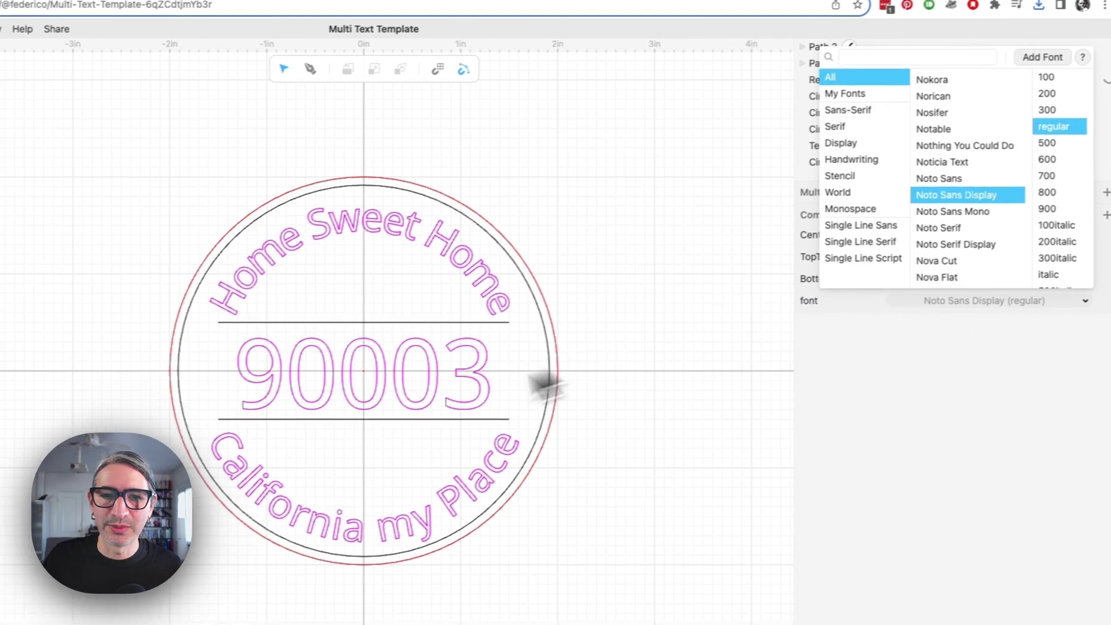
click(961, 245)
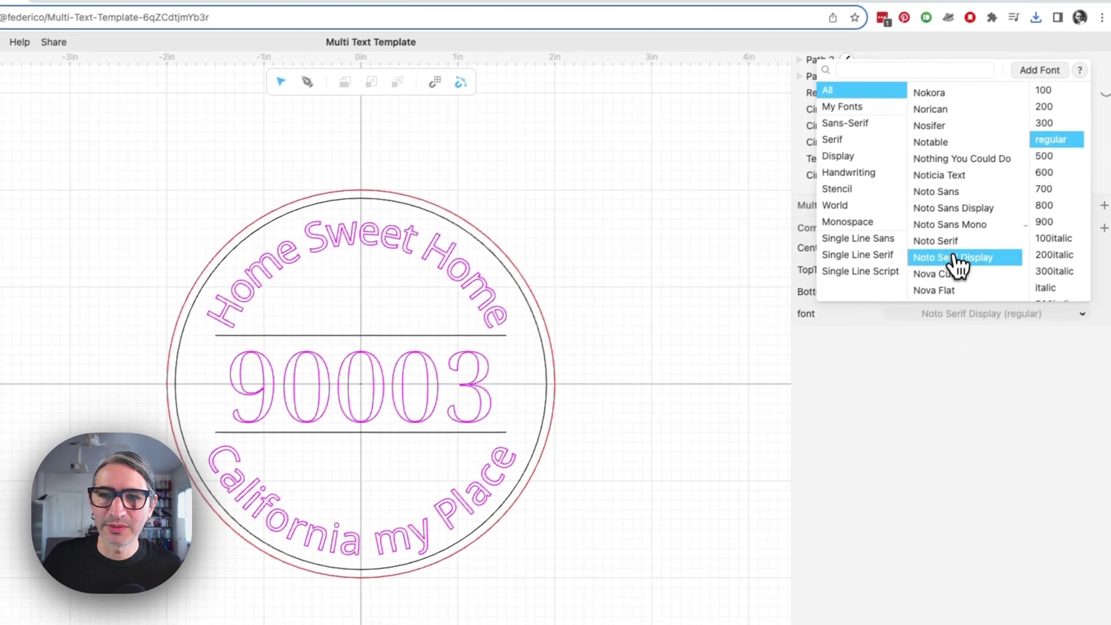
click(1048, 192)
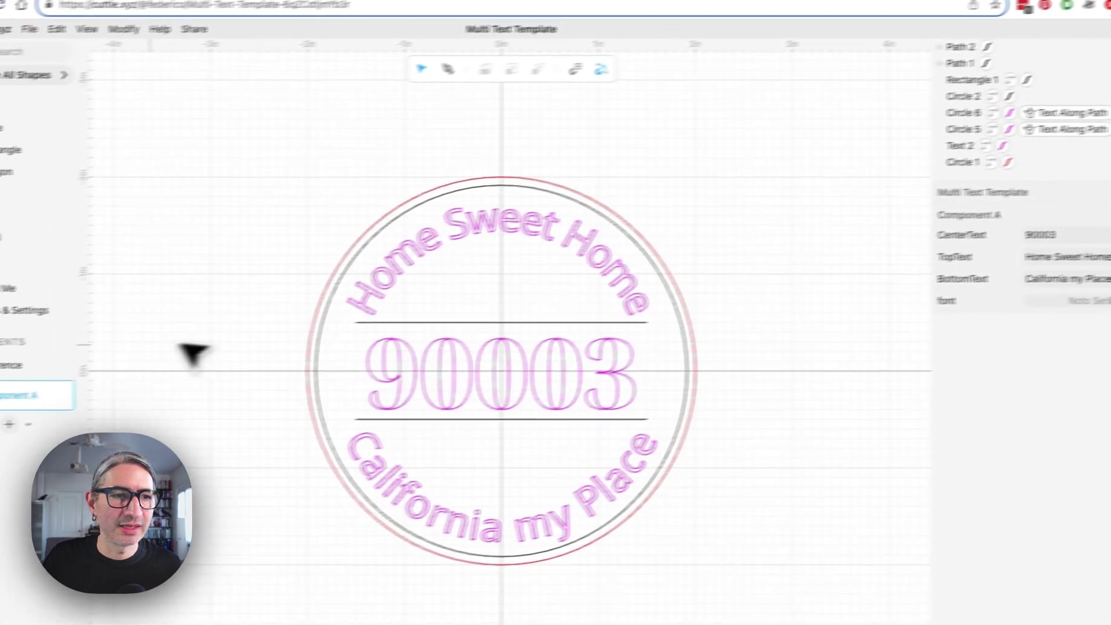
click(73, 280)
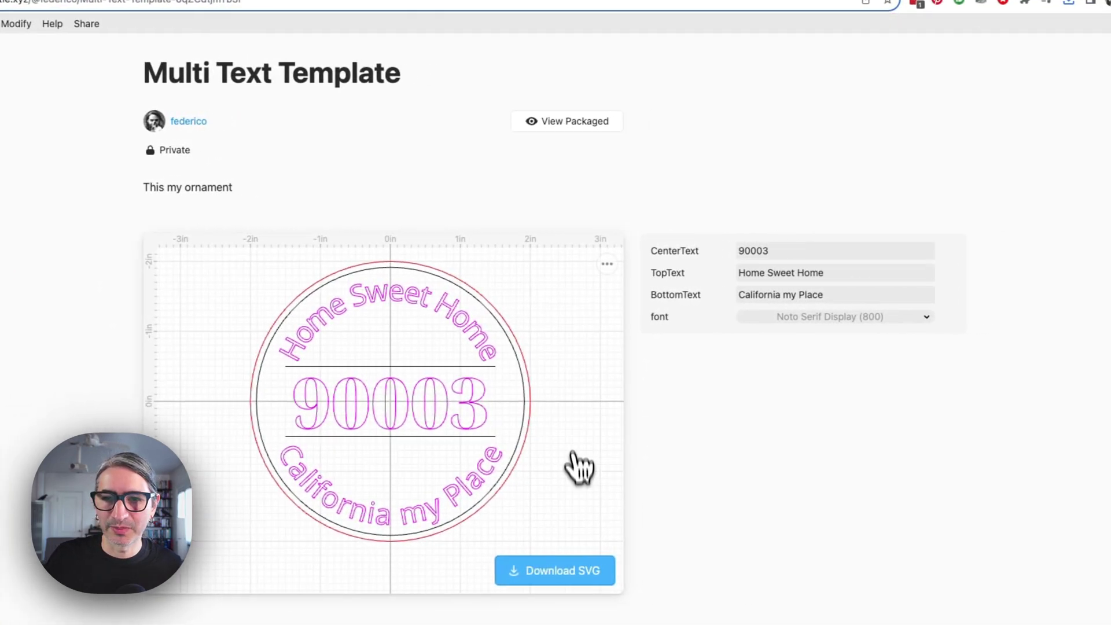
click(1008, 313)
click(898, 243)
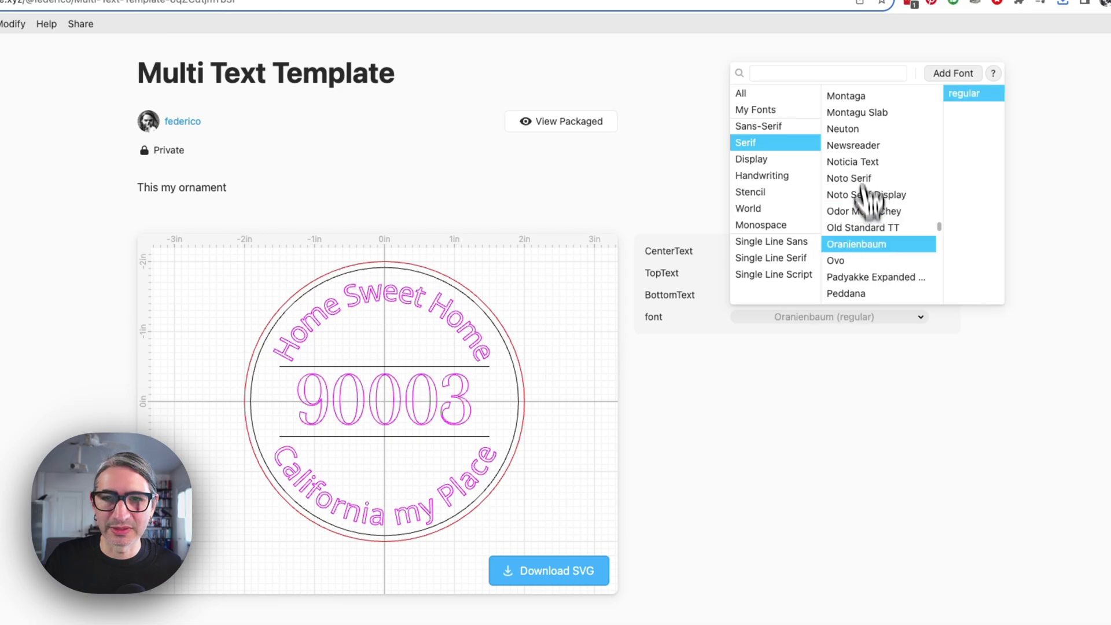
click(861, 145)
click(863, 178)
click(866, 194)
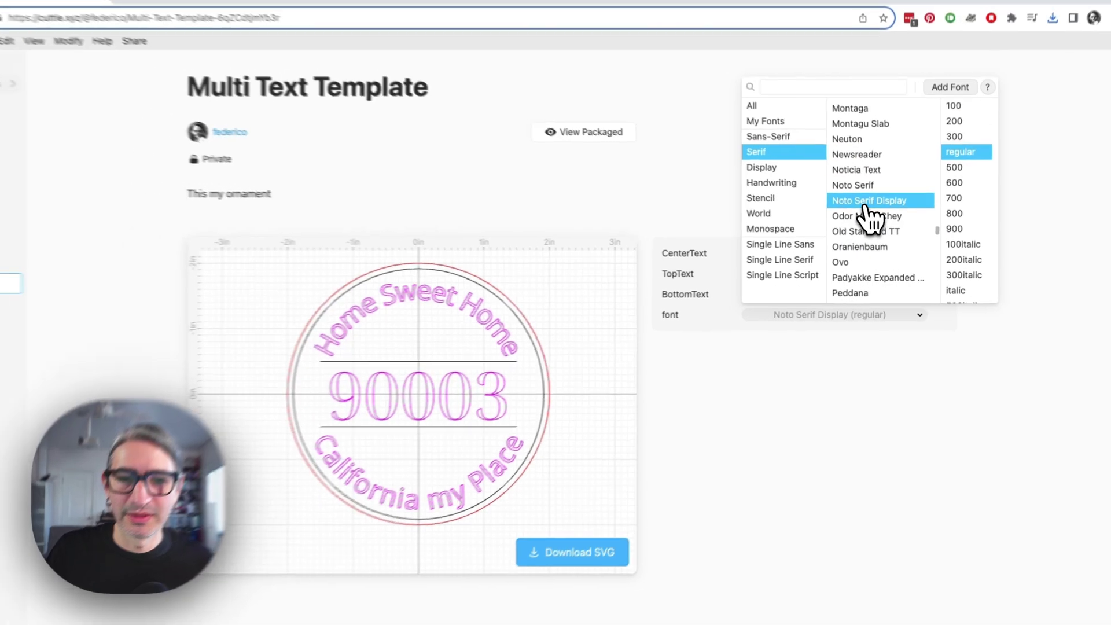
click(750, 490)
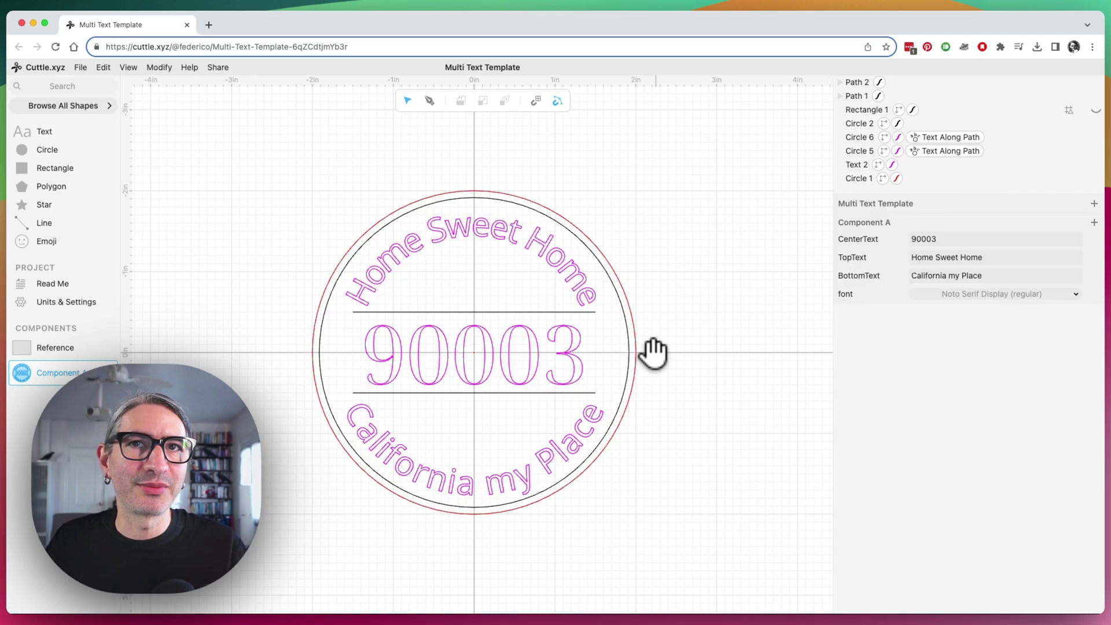
Share the project as unlisted and view the Reference component's nine stamp designs
click(219, 68)
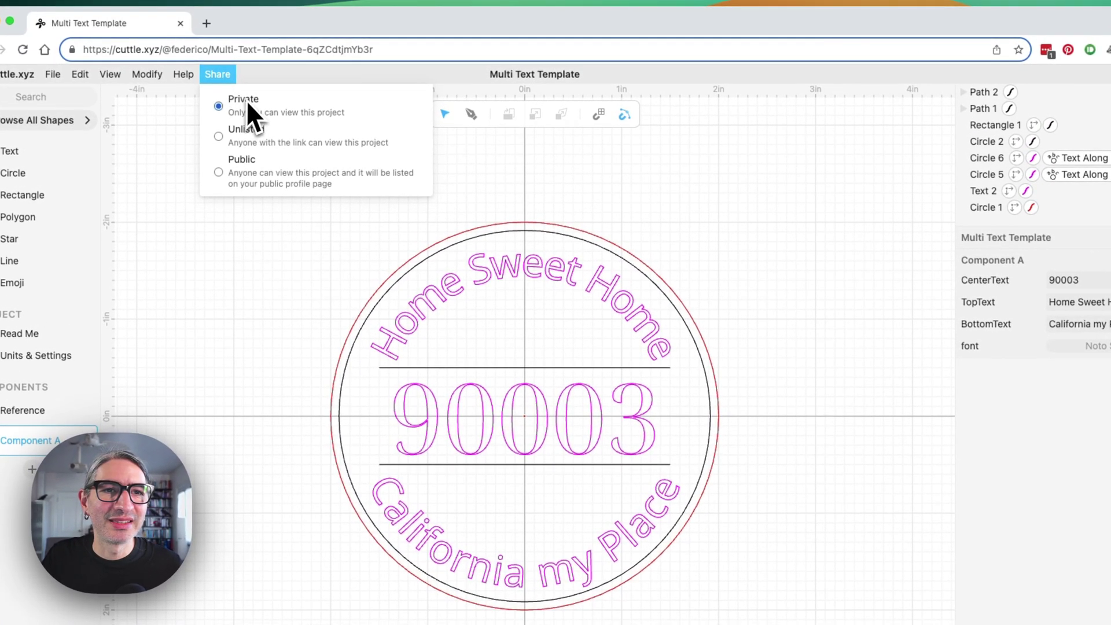
click(224, 137)
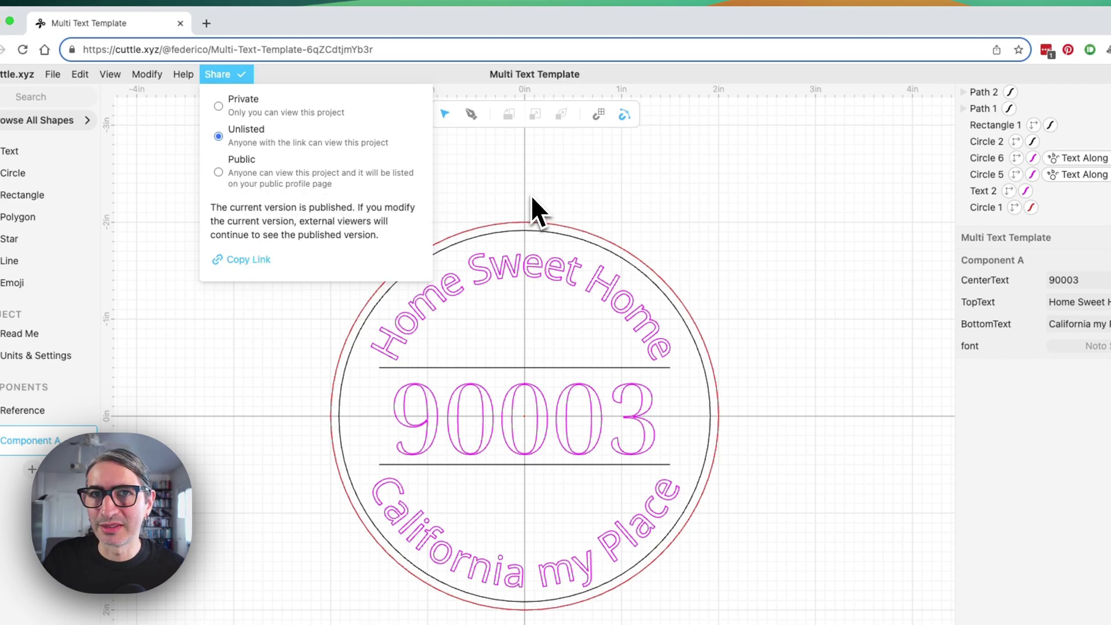
click(686, 231)
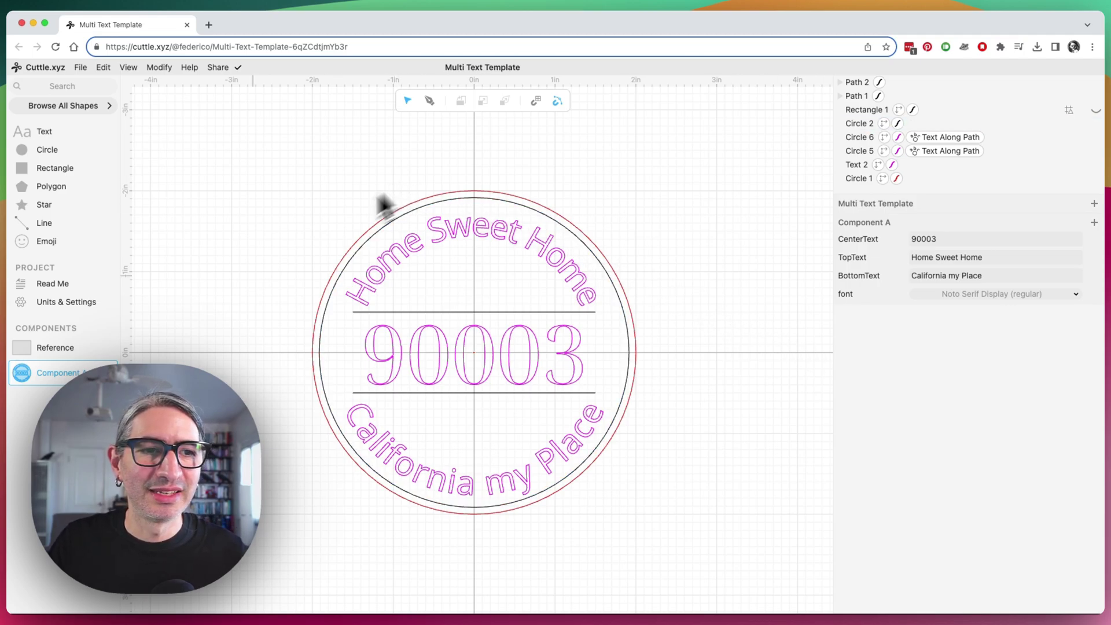
click(58, 349)
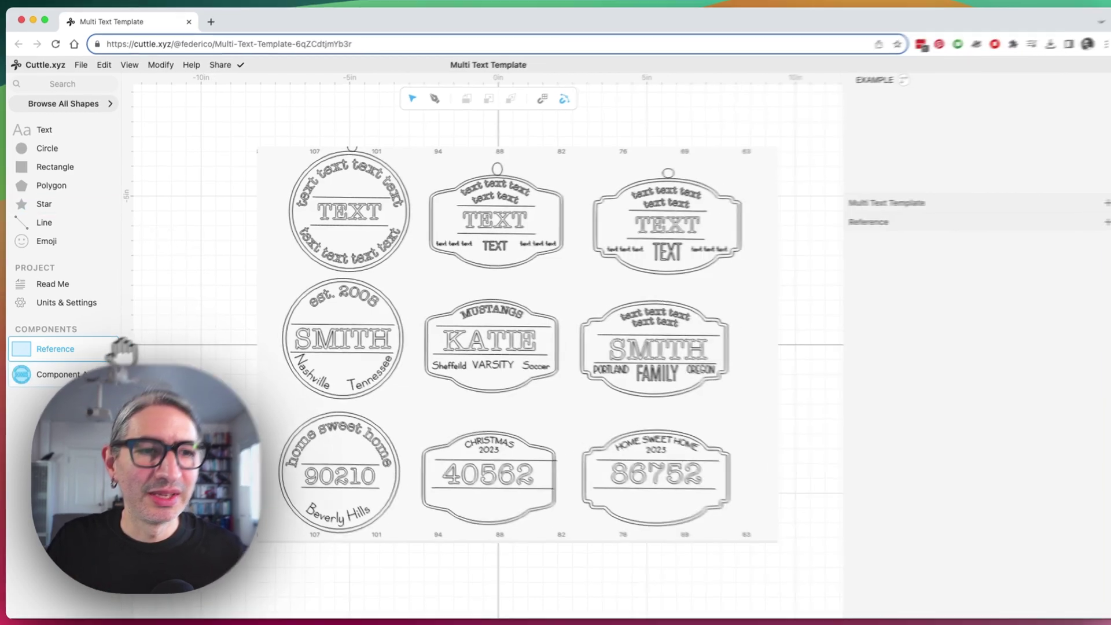
Go back to Component A, then create a new Untitled Project via File > New
click(72, 373)
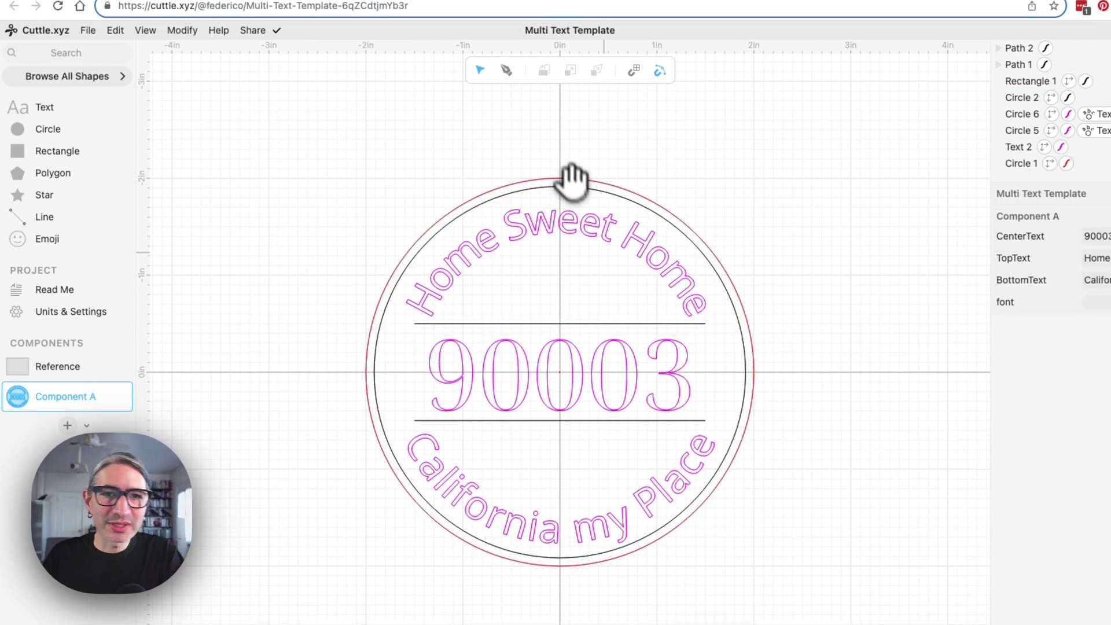
click(84, 64)
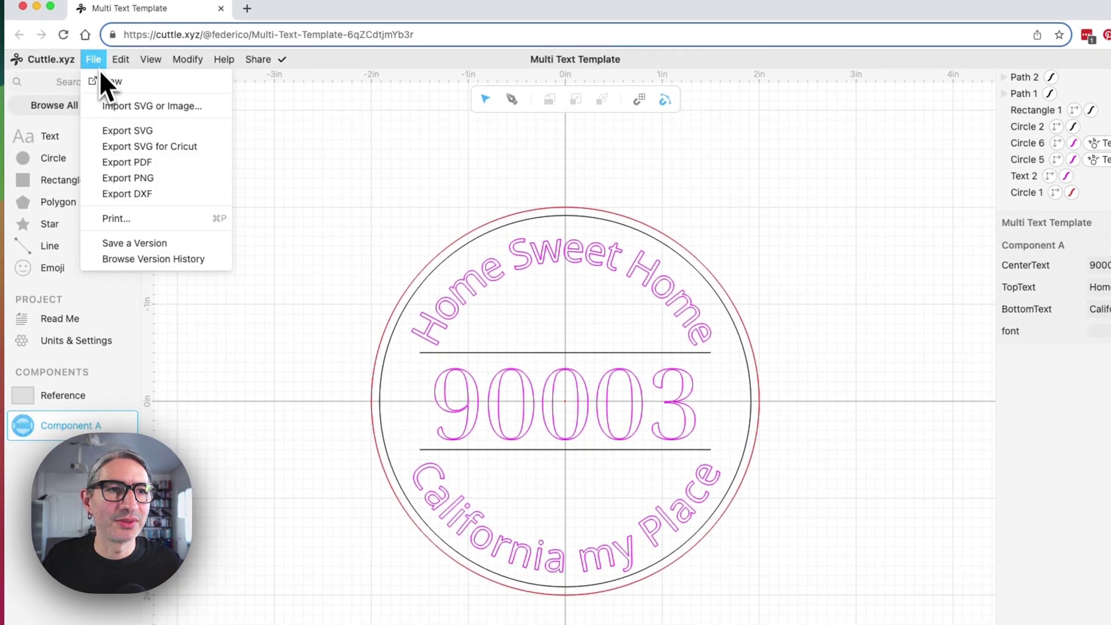
click(107, 83)
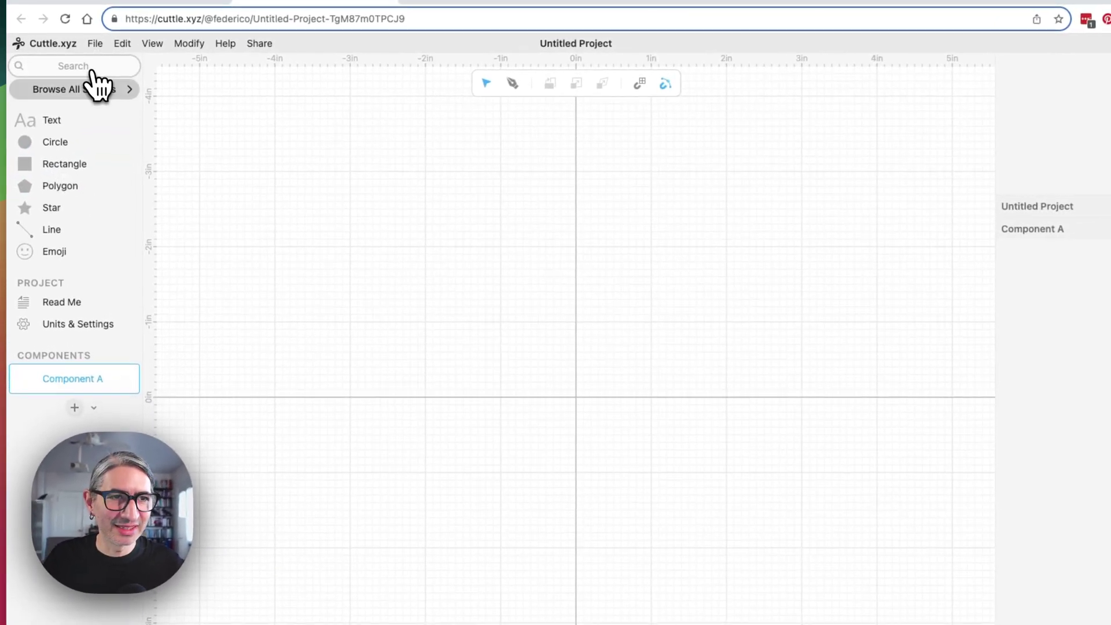
Add a trapezoid from the Basic Shapes library to the right of the origin
click(96, 88)
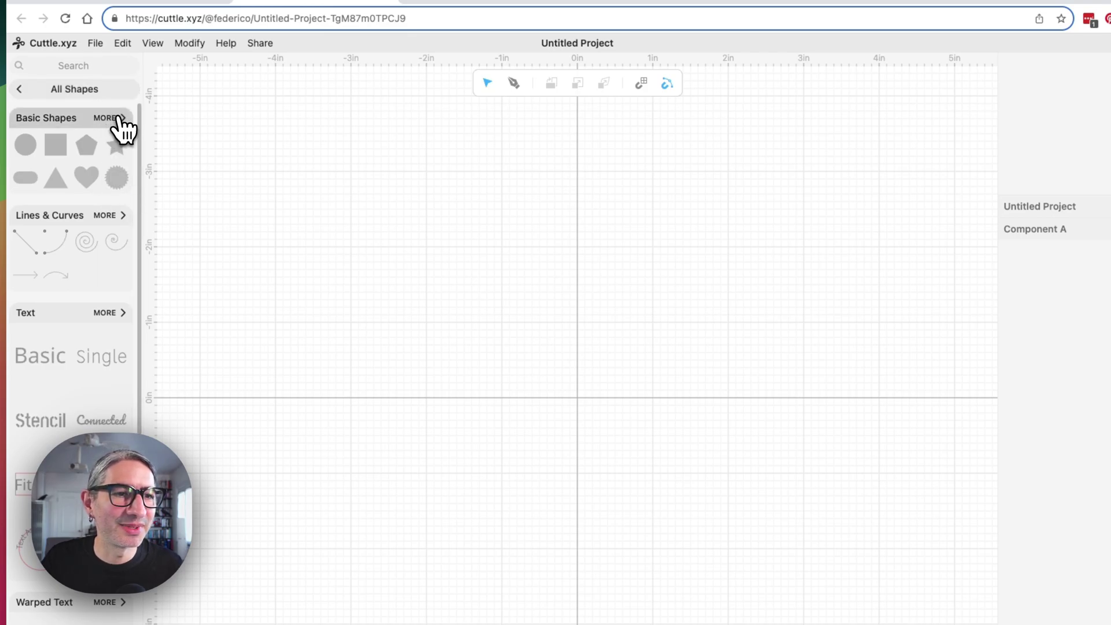
click(119, 120)
scroll(70, 231, down, 1)
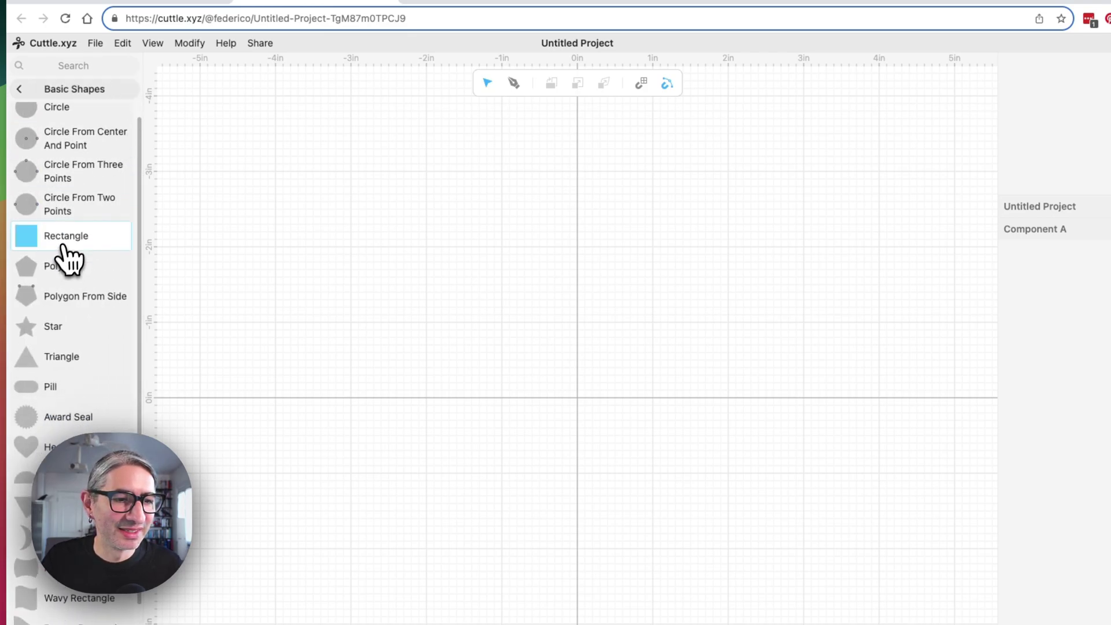
scroll(68, 258, down, 3)
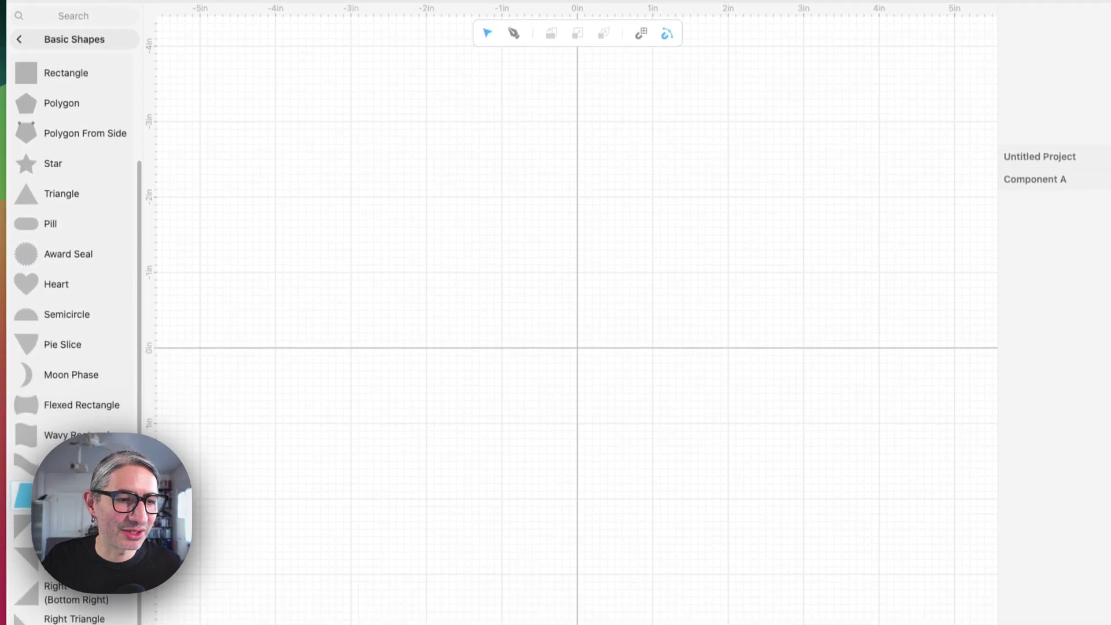
click(58, 545)
drag(365, 393, 631, 368)
Rotate Trapezoid 1 by 90°, size it 2 × 1.75 in, and align its left edge to the vertical axis
scroll(547, 333, up, 5)
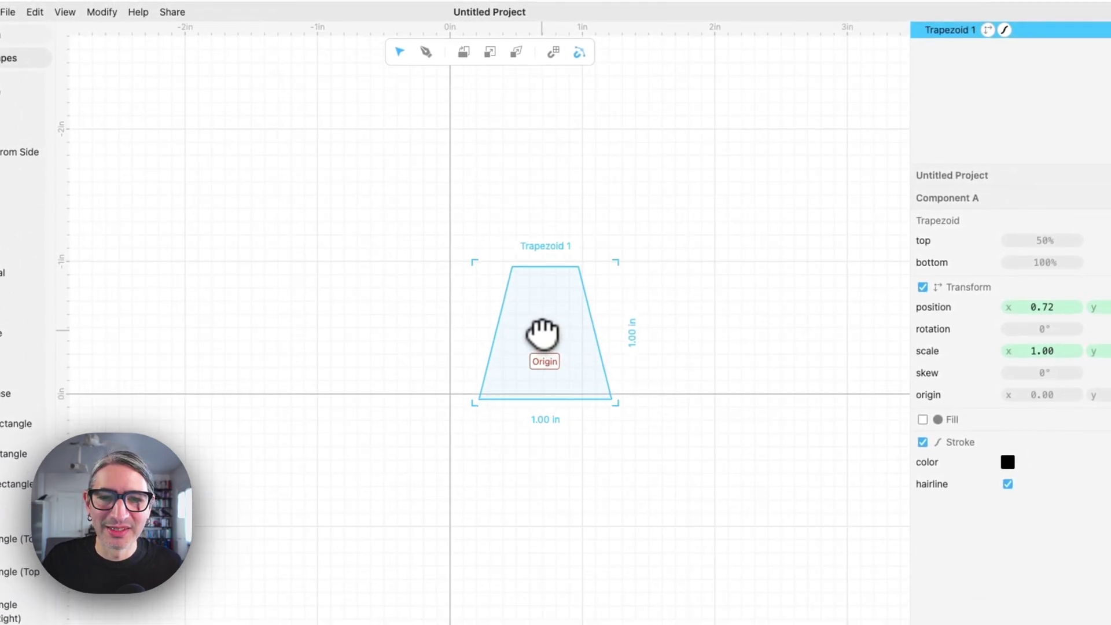
drag(611, 266, 663, 444)
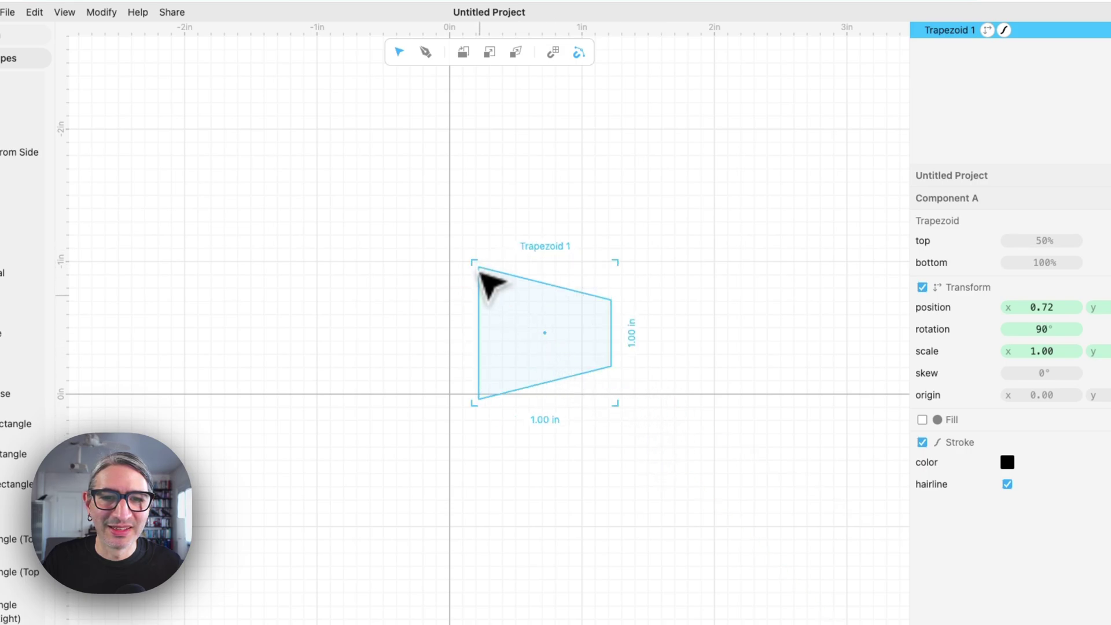
drag(479, 333, 453, 399)
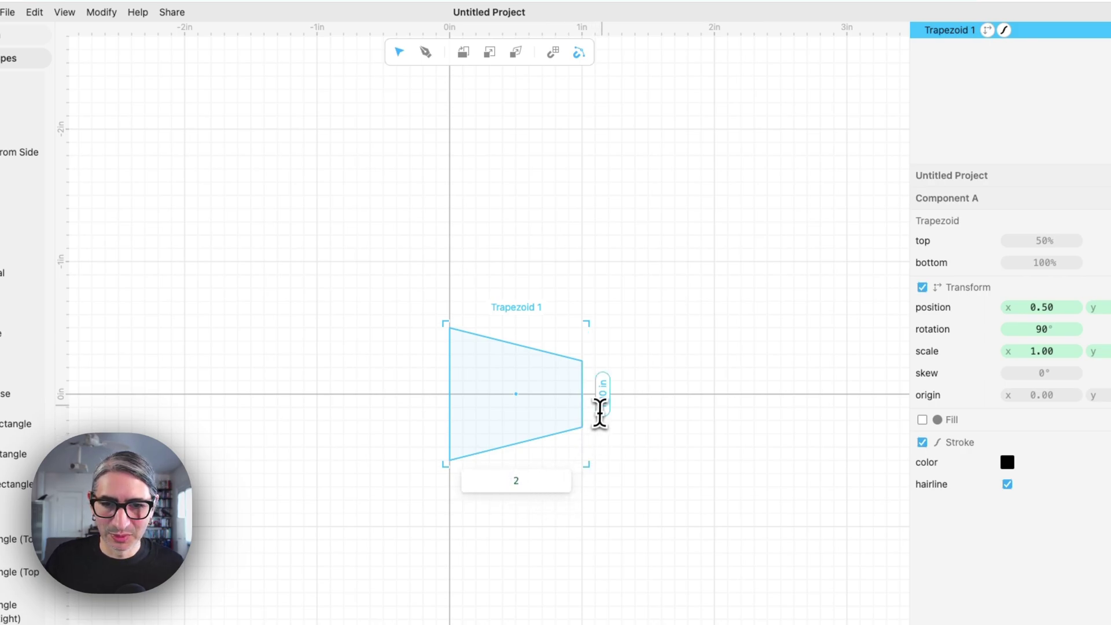
key(Tab)
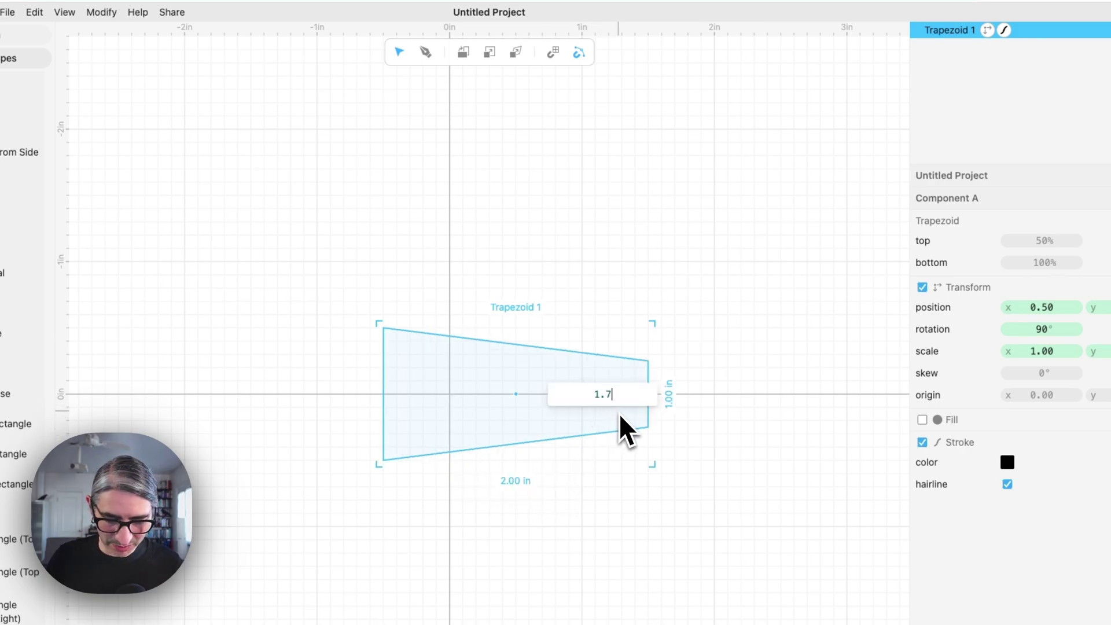
key(Return)
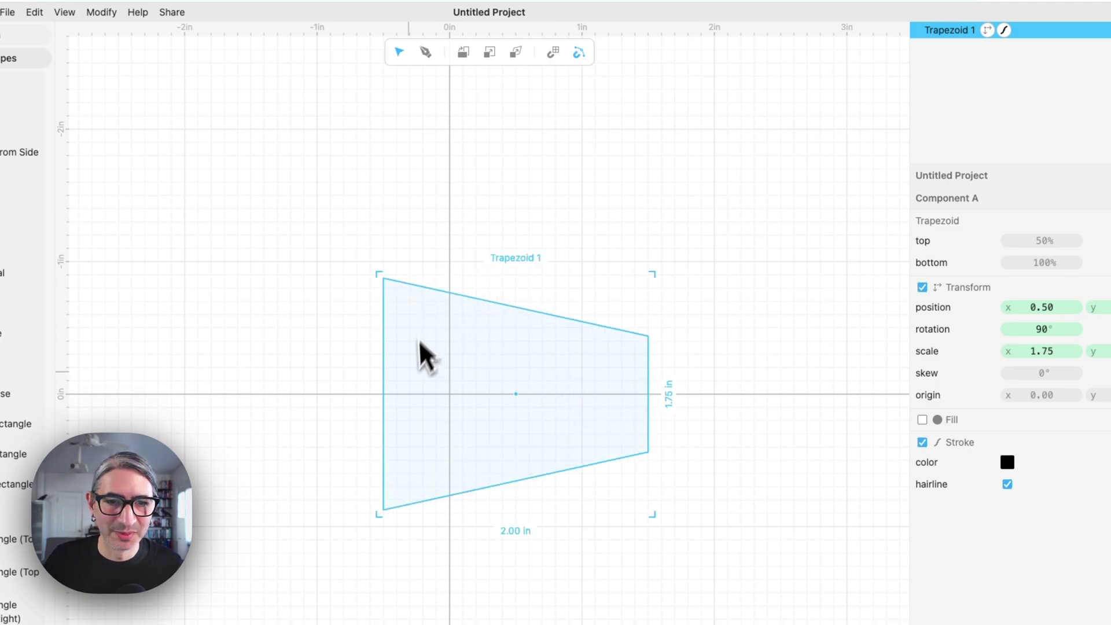
drag(384, 395, 454, 397)
Duplicate the trapezoid, rotate the copy to 270° and place it left of the vertical axis
click(632, 169)
click(521, 295)
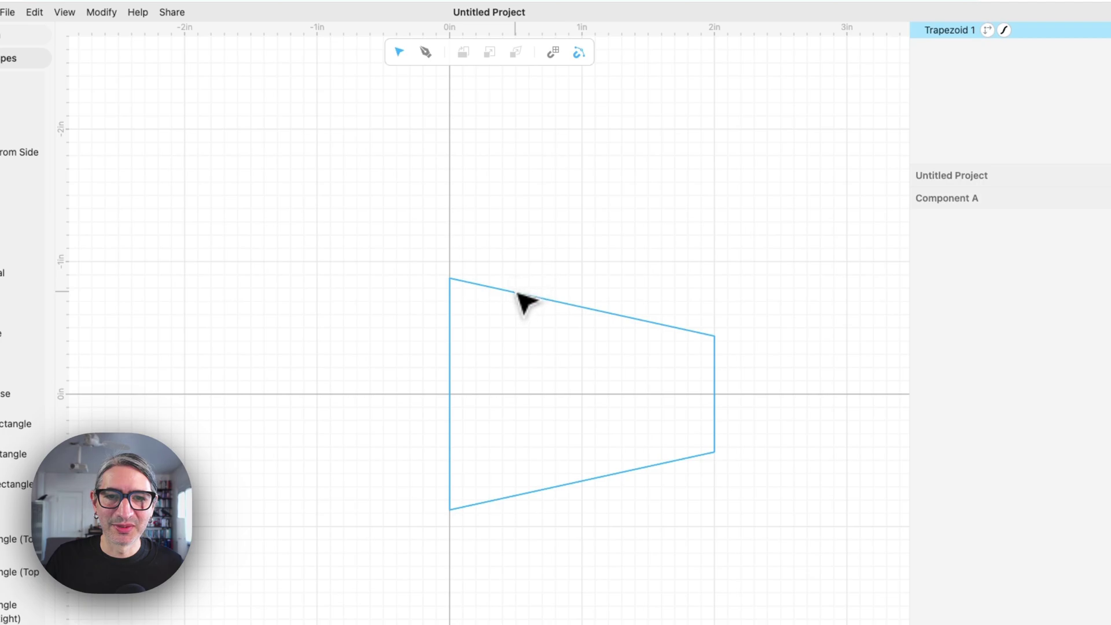
right_click(517, 296)
click(565, 277)
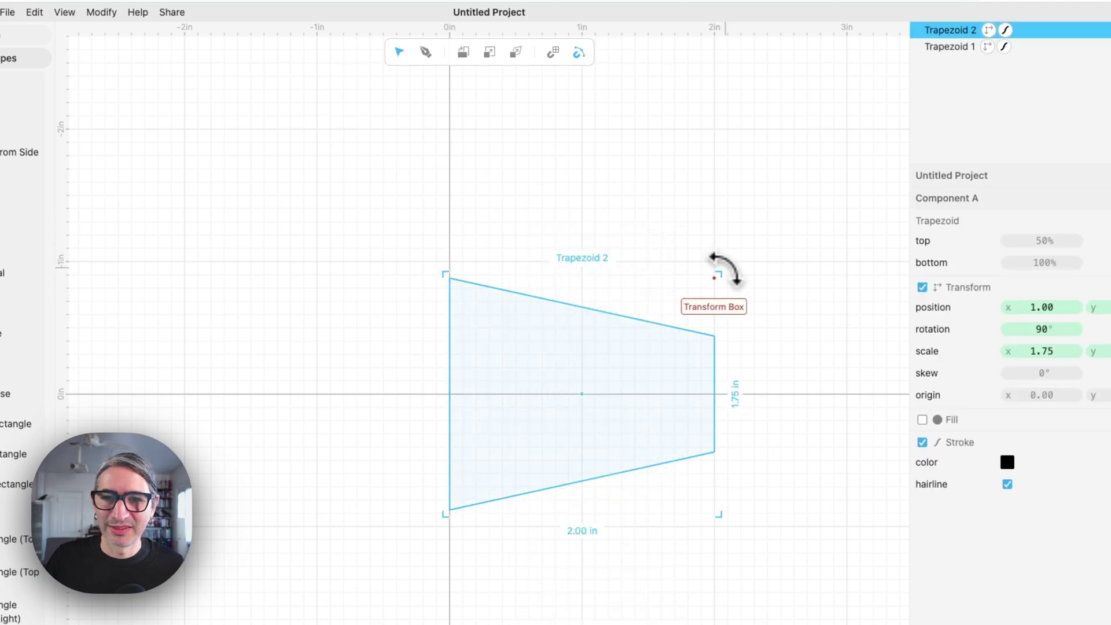
drag(720, 269, 502, 468)
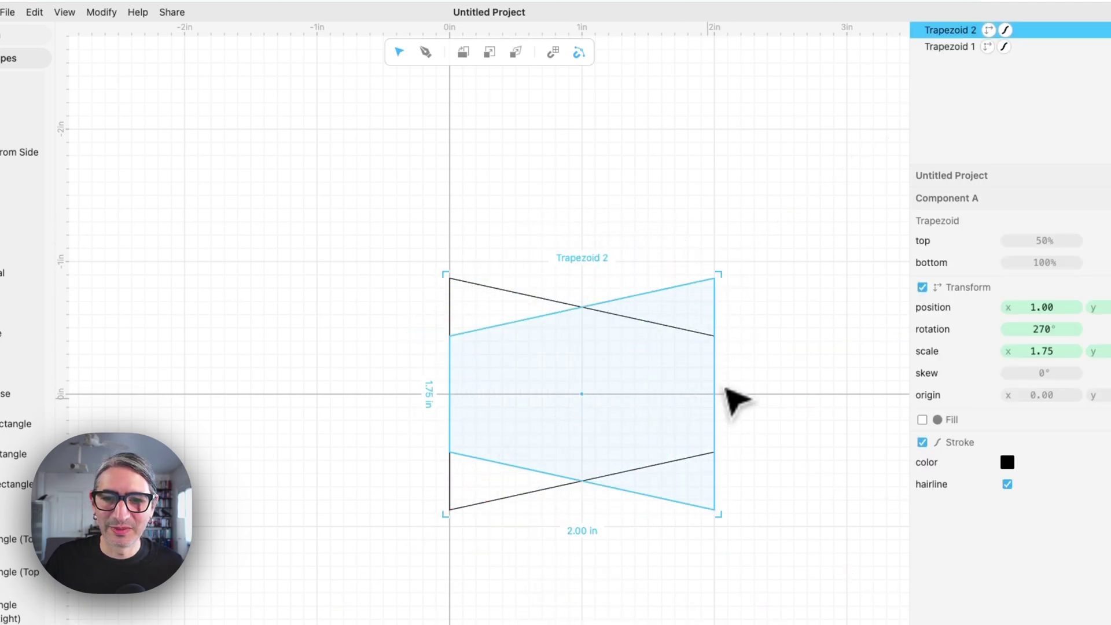
drag(714, 399, 450, 399)
click(537, 279)
scroll(551, 257, down, 5)
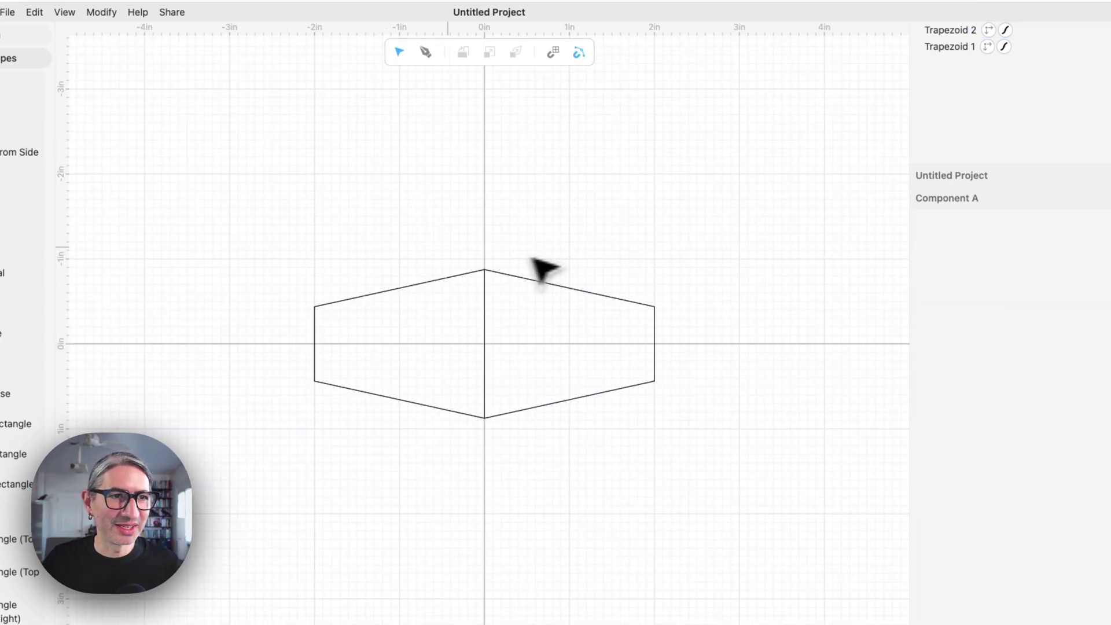
scroll(46, 295, up, 4)
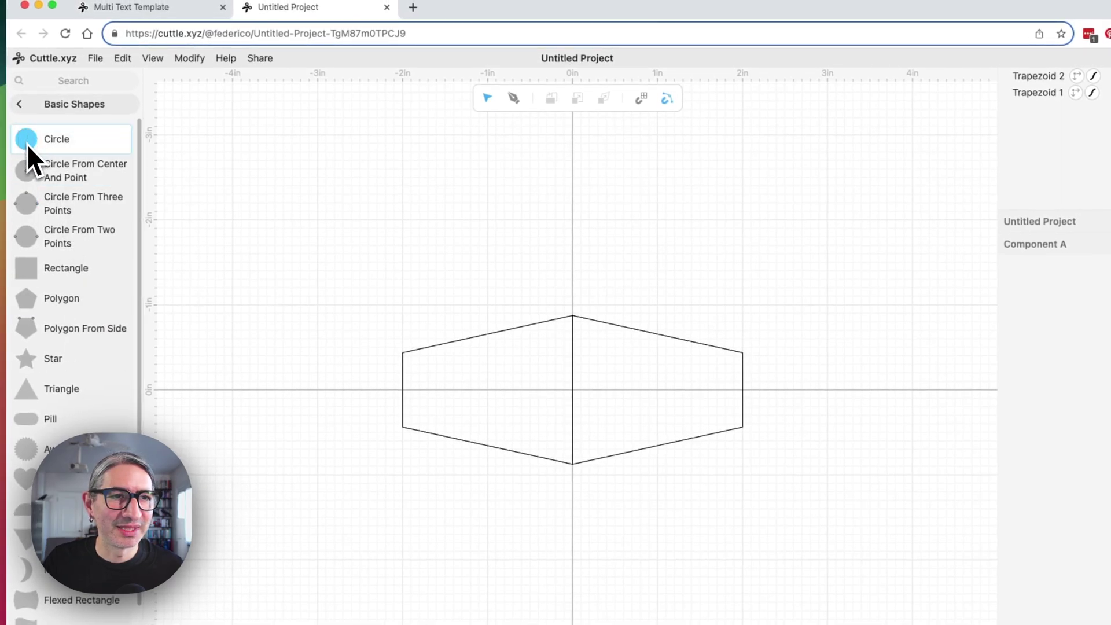
Add Circle 1 at the origin and stretch it into an ellipse about 3.03 × 2.24 in
drag(26, 144, 572, 392)
drag(513, 350, 687, 347)
drag(579, 298, 574, 247)
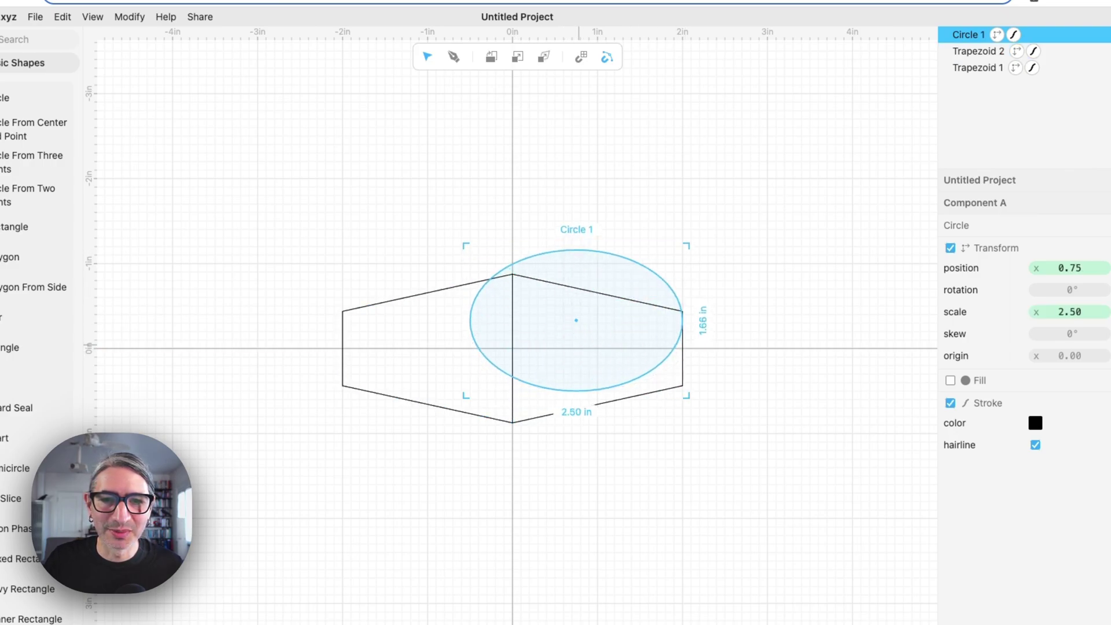
drag(582, 320, 514, 349)
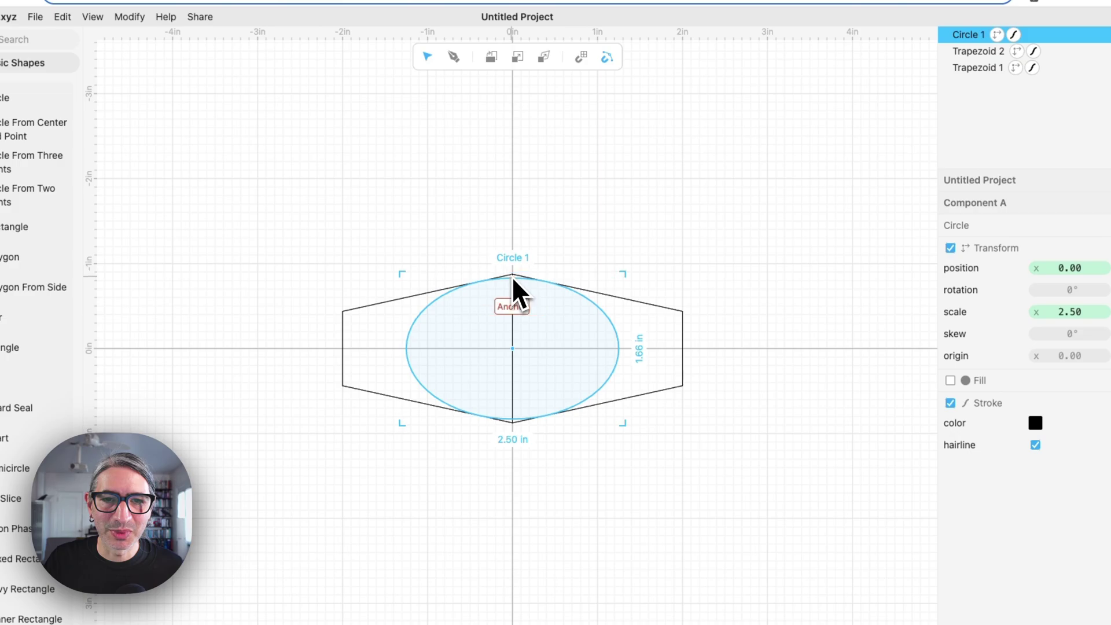
drag(514, 274, 515, 257)
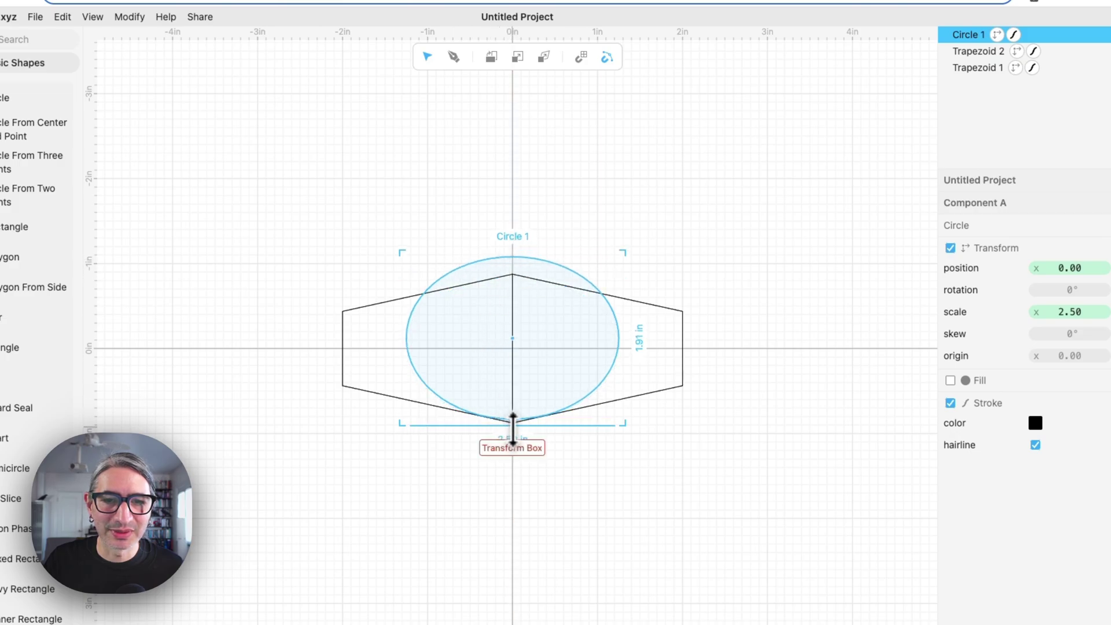
drag(513, 423, 513, 447)
drag(408, 347, 381, 349)
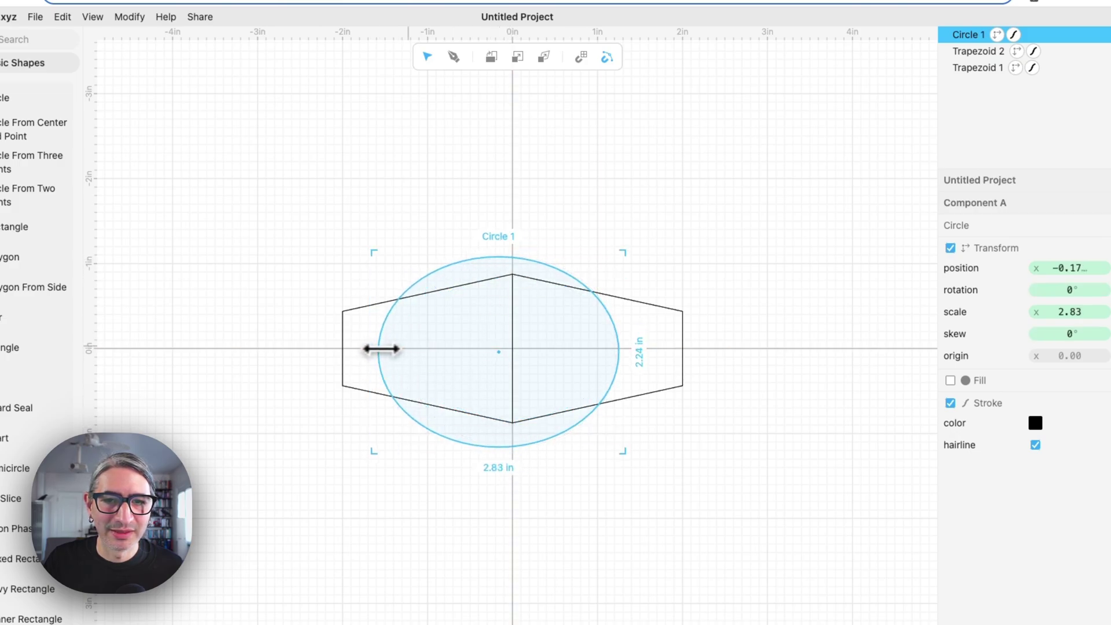
drag(617, 347, 640, 342)
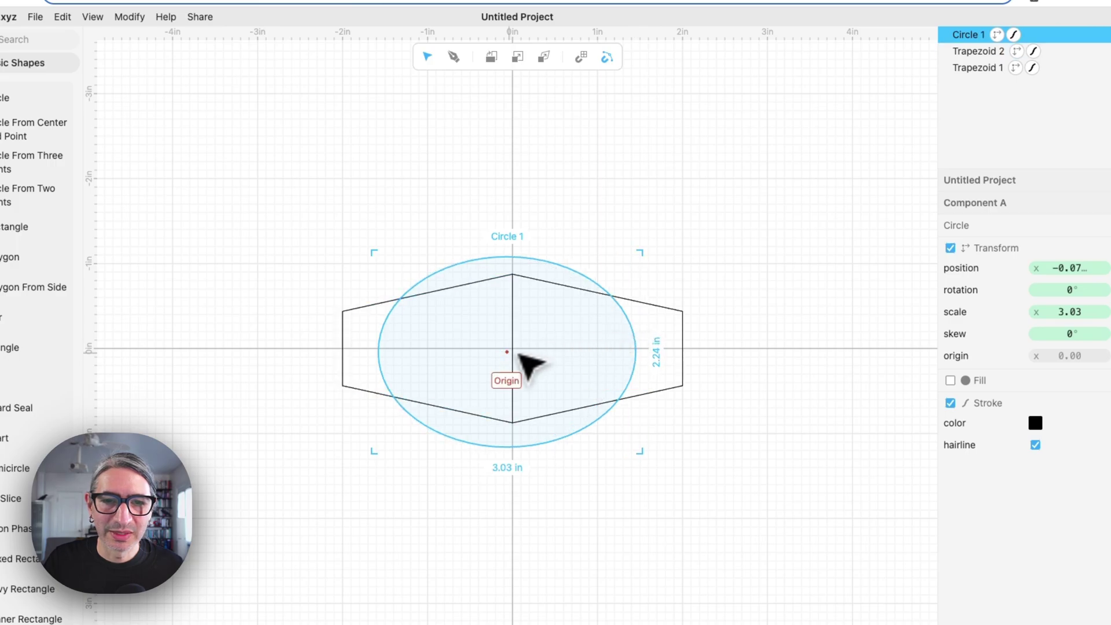
drag(508, 351, 523, 355)
click(591, 169)
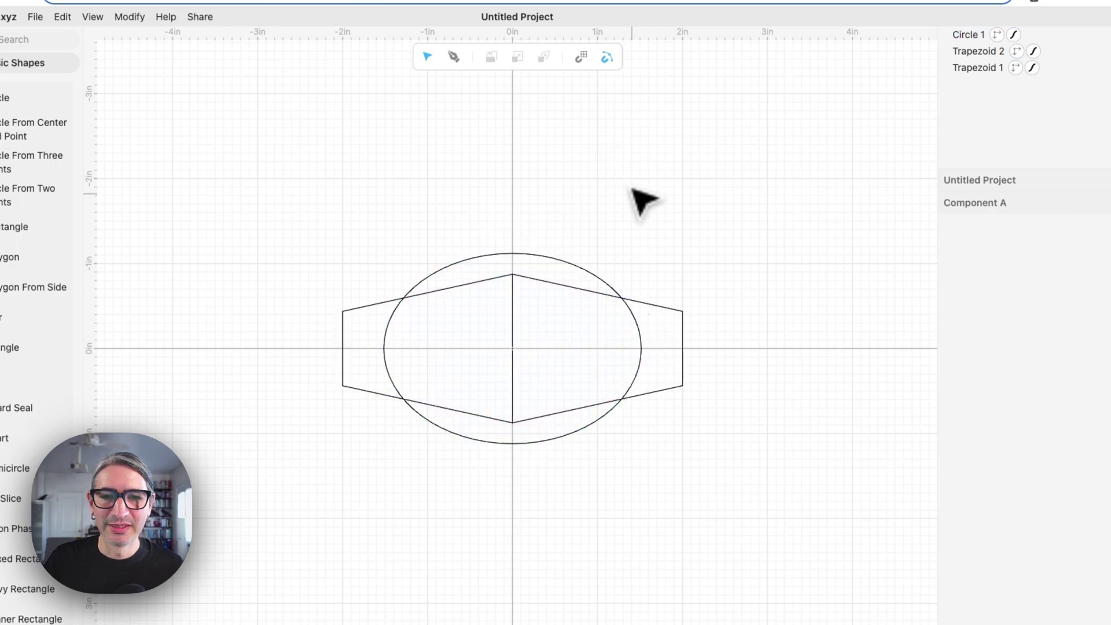
Select the ellipse and both trapezoids together
scroll(654, 234, up, 3)
scroll(654, 234, down, 5)
scroll(654, 234, left, 4)
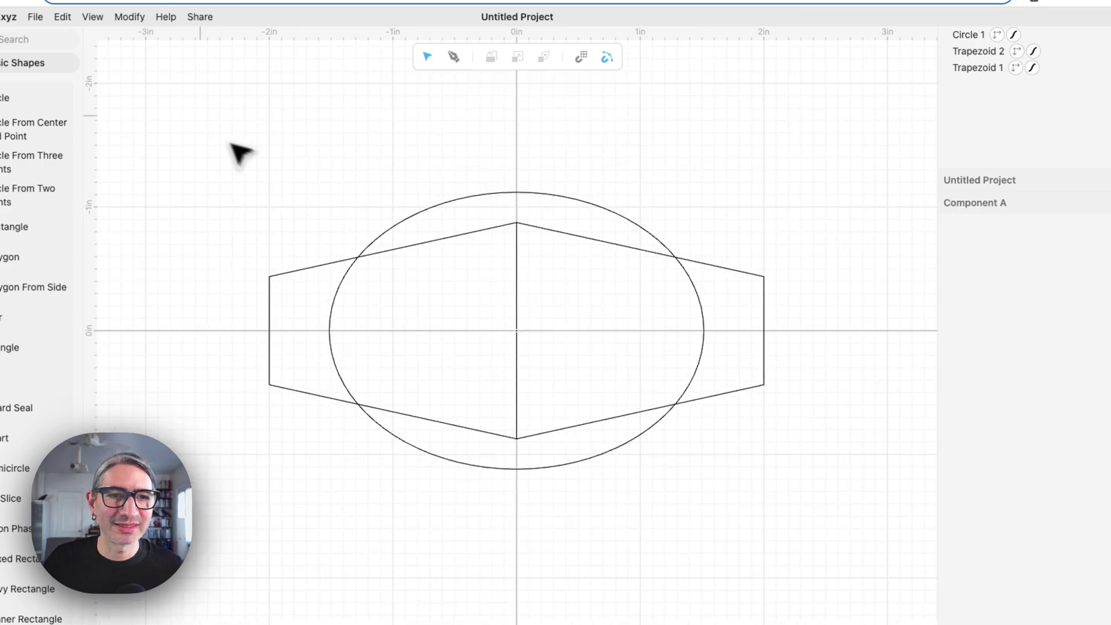
drag(197, 113, 718, 564)
Weld the ellipse and both trapezoids with Boolean Union into a single outline, Group 1
click(179, 50)
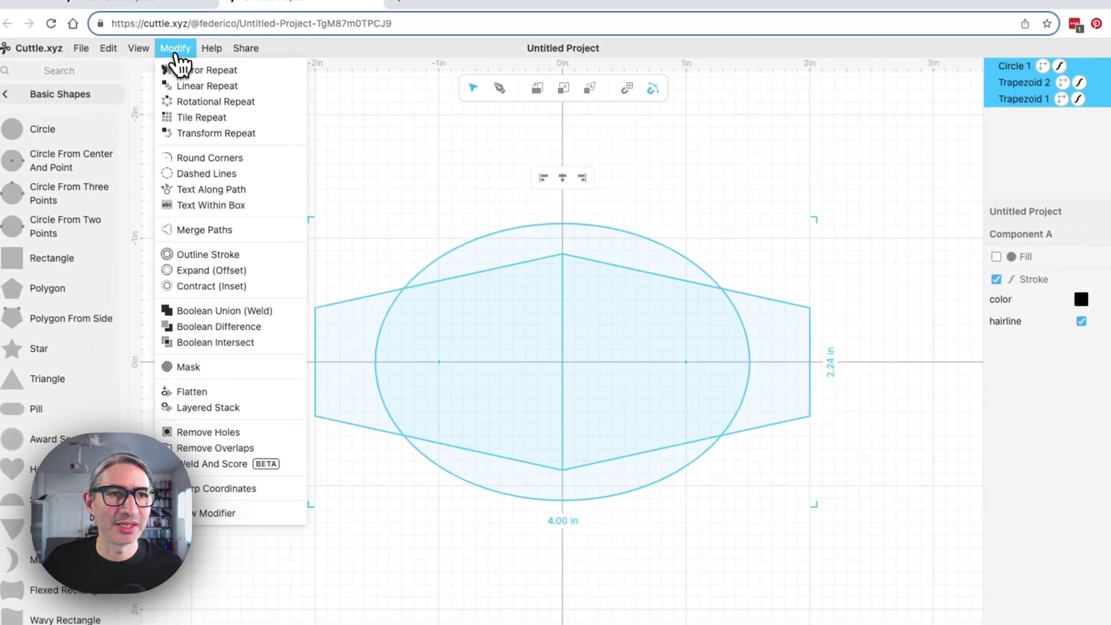
click(238, 314)
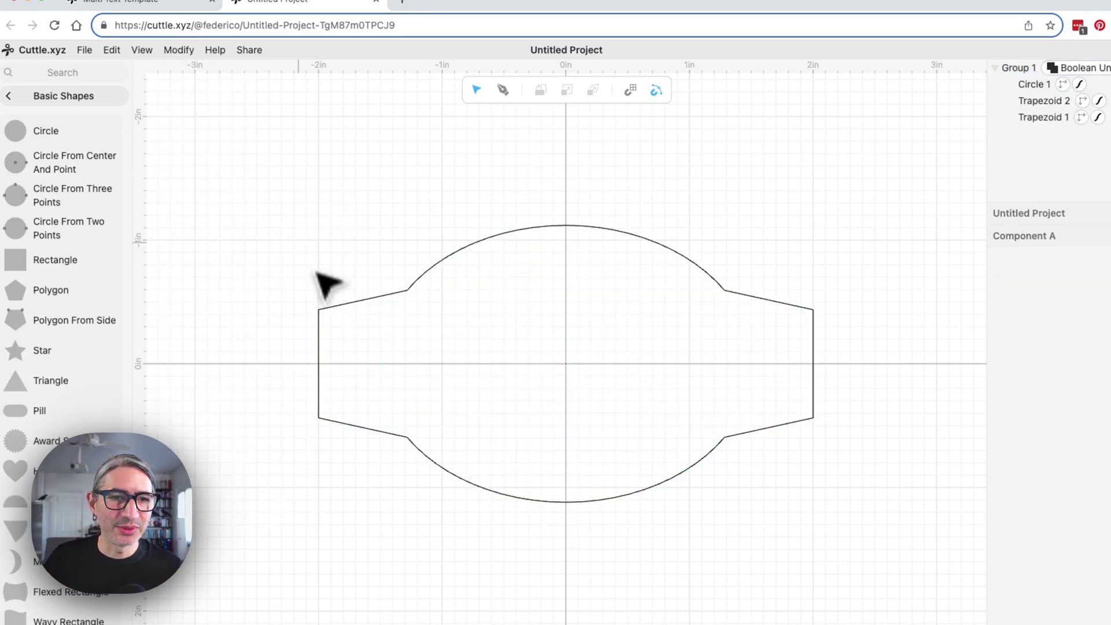
click(622, 493)
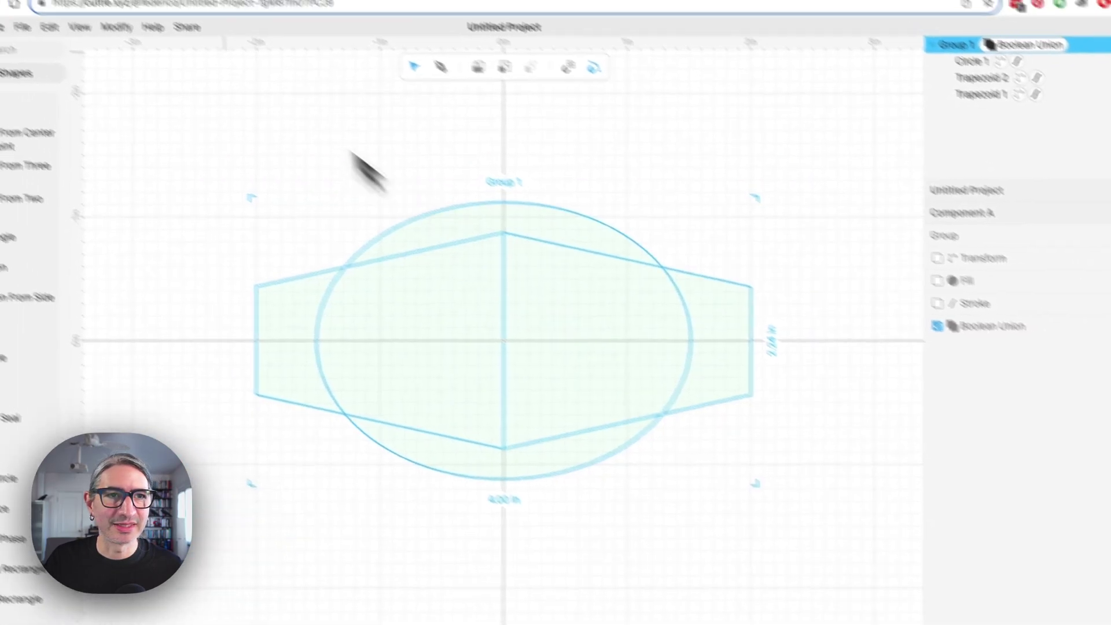
click(162, 44)
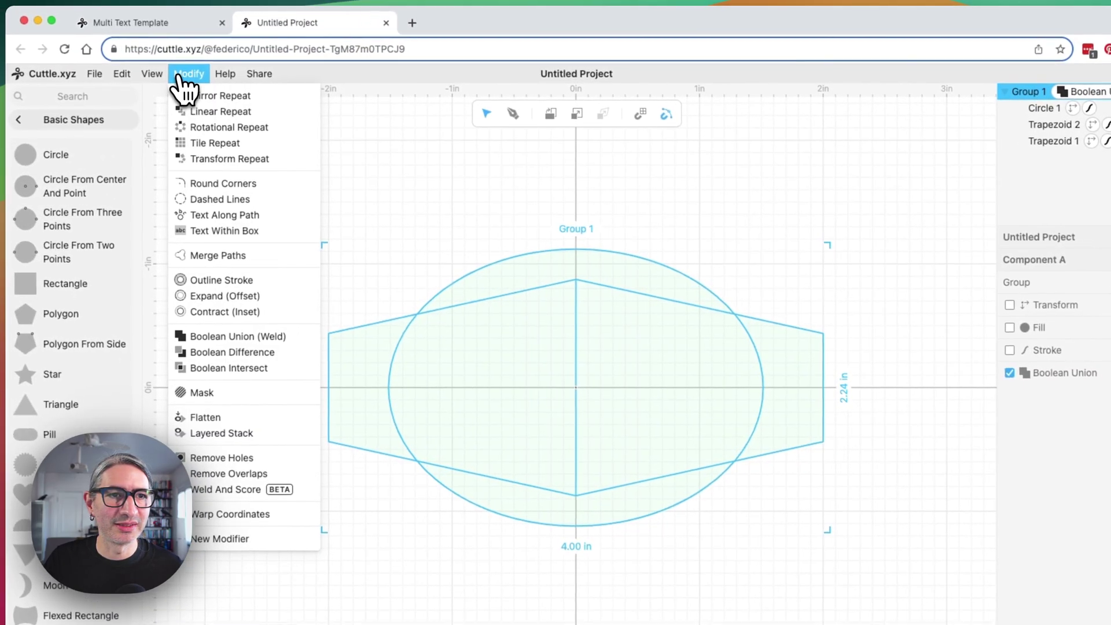
Round Group 1's merged outline corners with radius 0.25 and give it a black hairline stroke
click(222, 184)
click(399, 264)
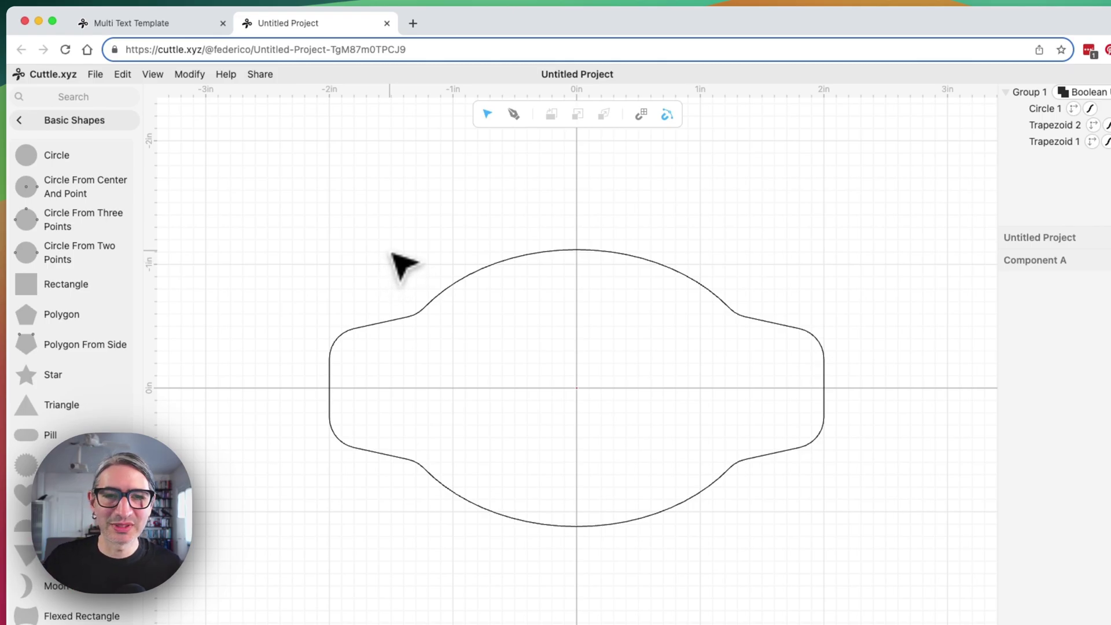
click(681, 400)
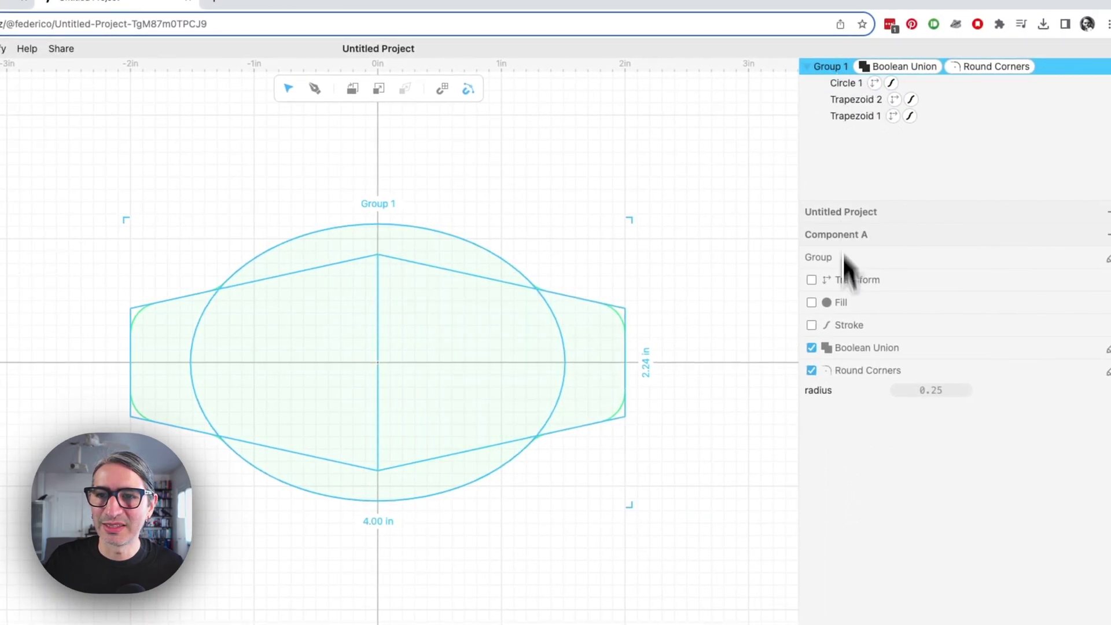
click(811, 325)
click(895, 354)
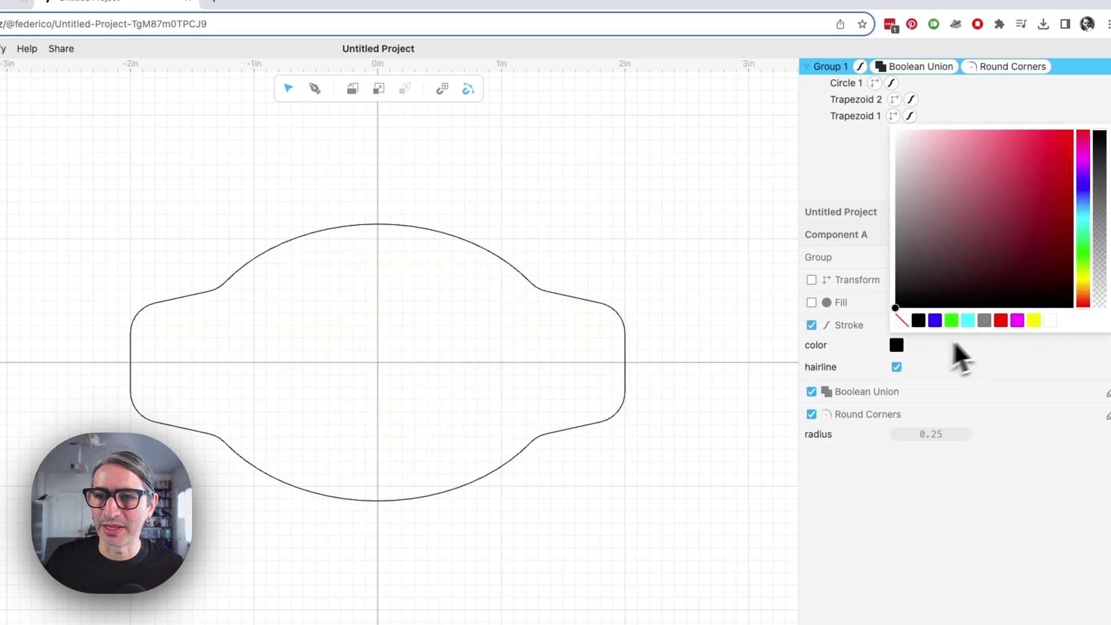
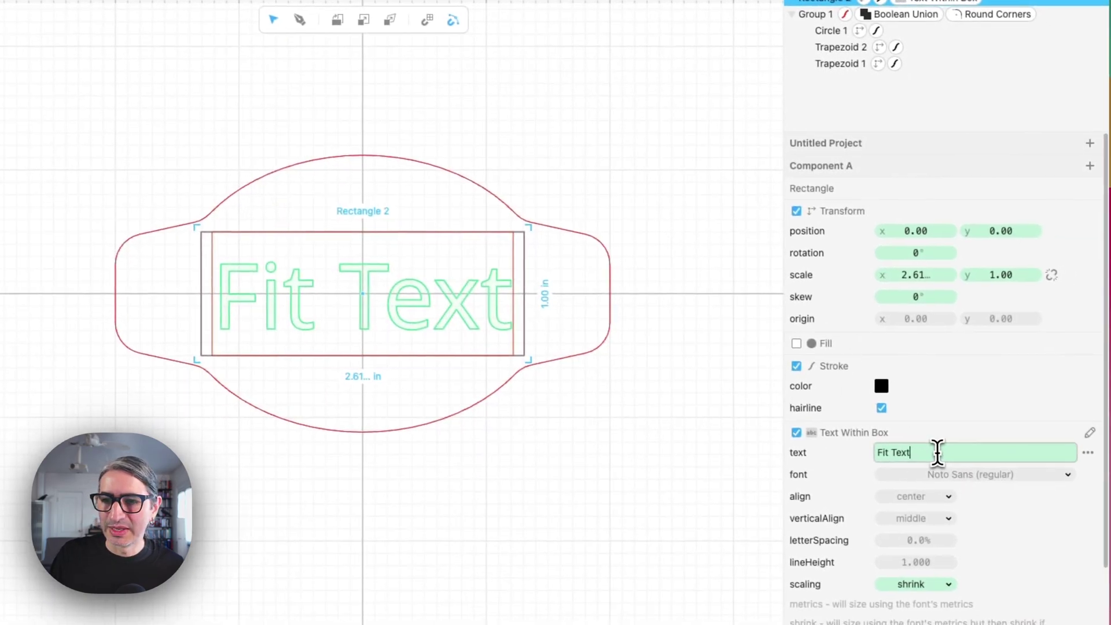
Replace the centre box's 'Fit Text' wording with WINERY and deselect to preview the badge
double_click(1071, 494)
key(BackSpace)
key(BackSpace)
key(BackSpace)
key(BackSpace)
key(BackSpace)
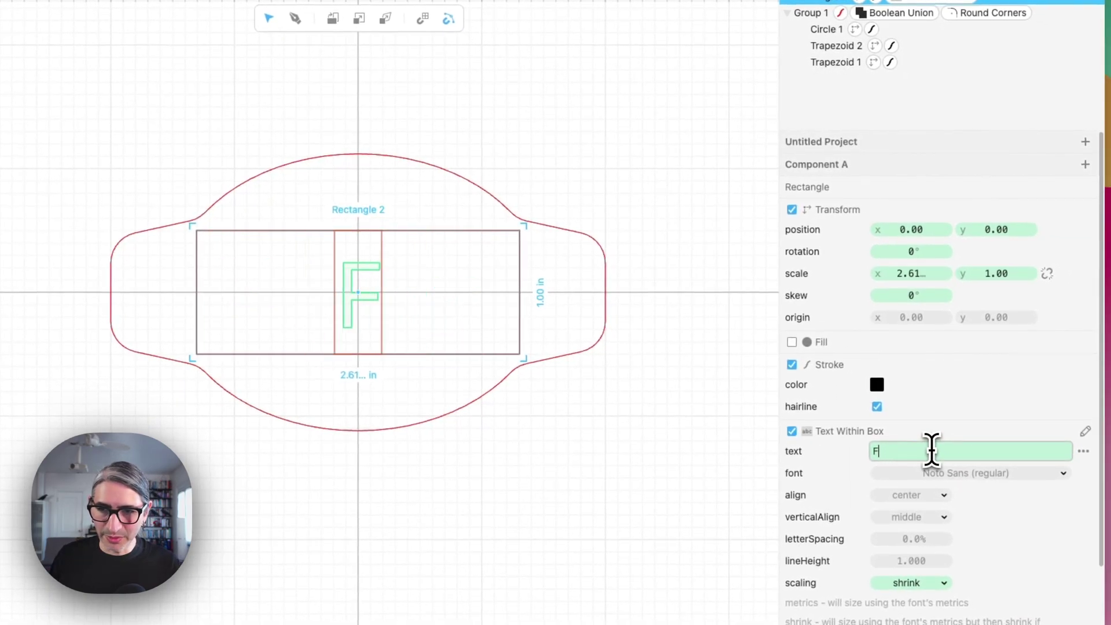
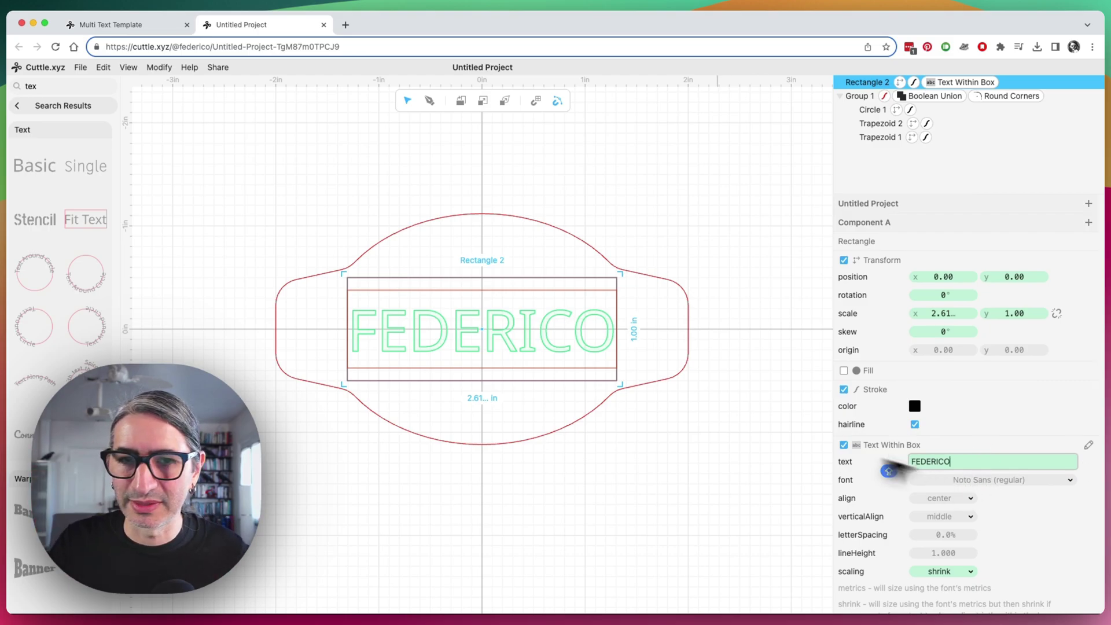
click(736, 441)
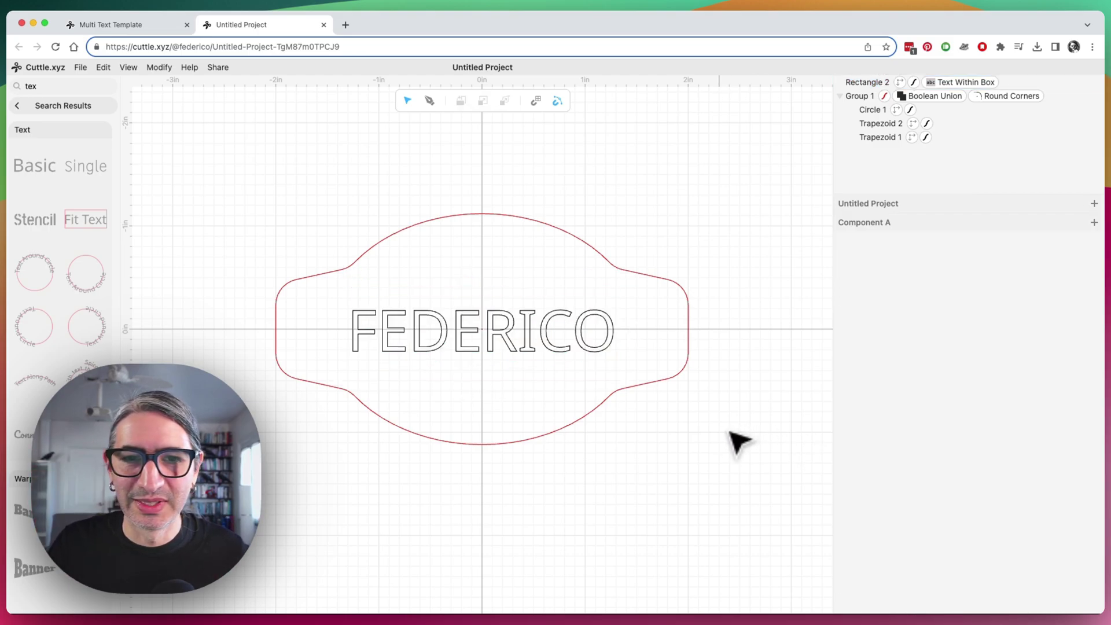
click(533, 347)
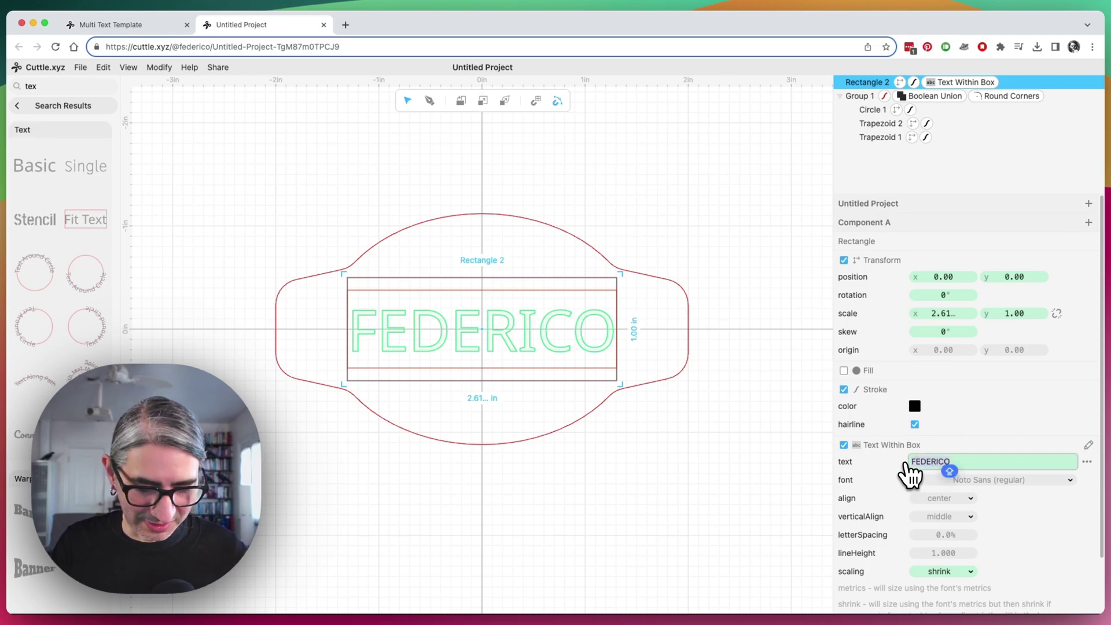
text(WINE)
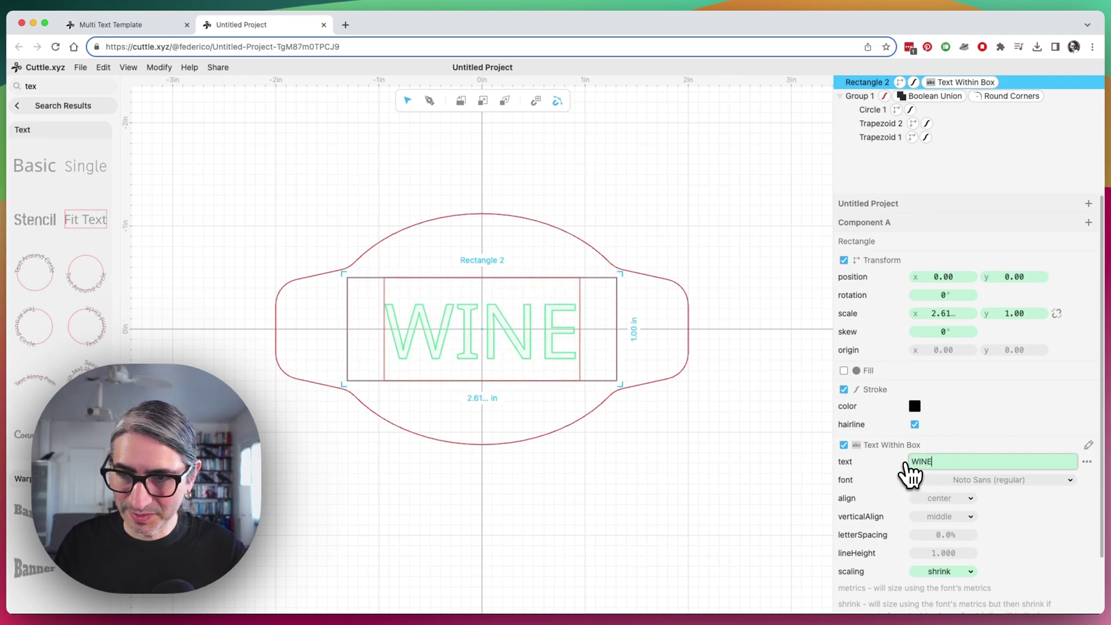
text(RY)
click(712, 521)
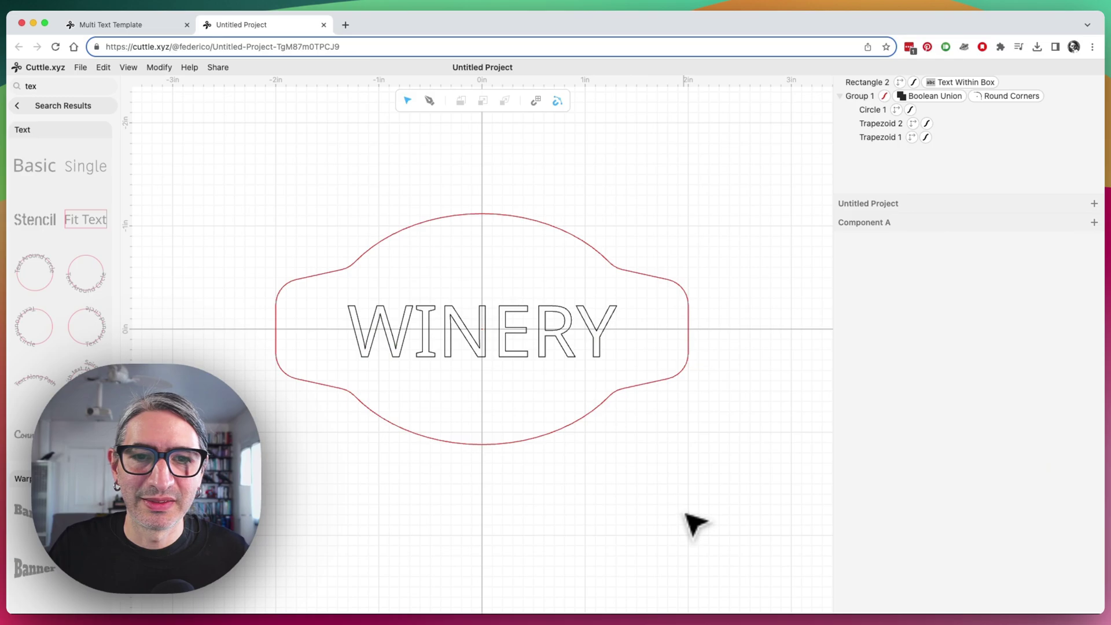
click(542, 343)
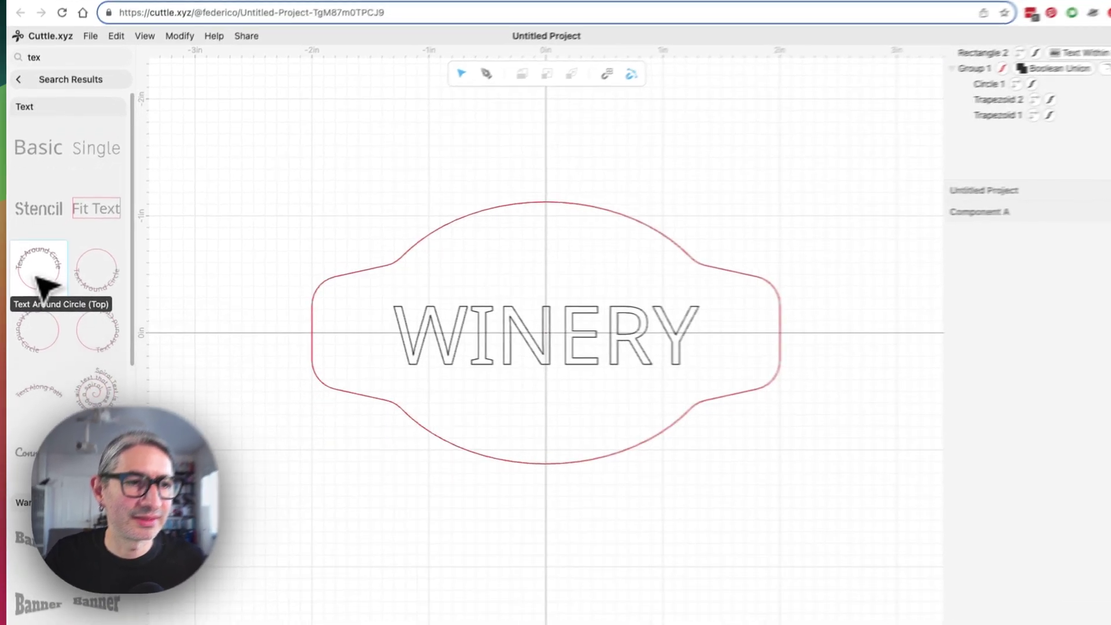
Place Text Around Circle as a 2.80 × 1.89 in ellipse centred on the origin with 21 pt text
drag(38, 272, 541, 342)
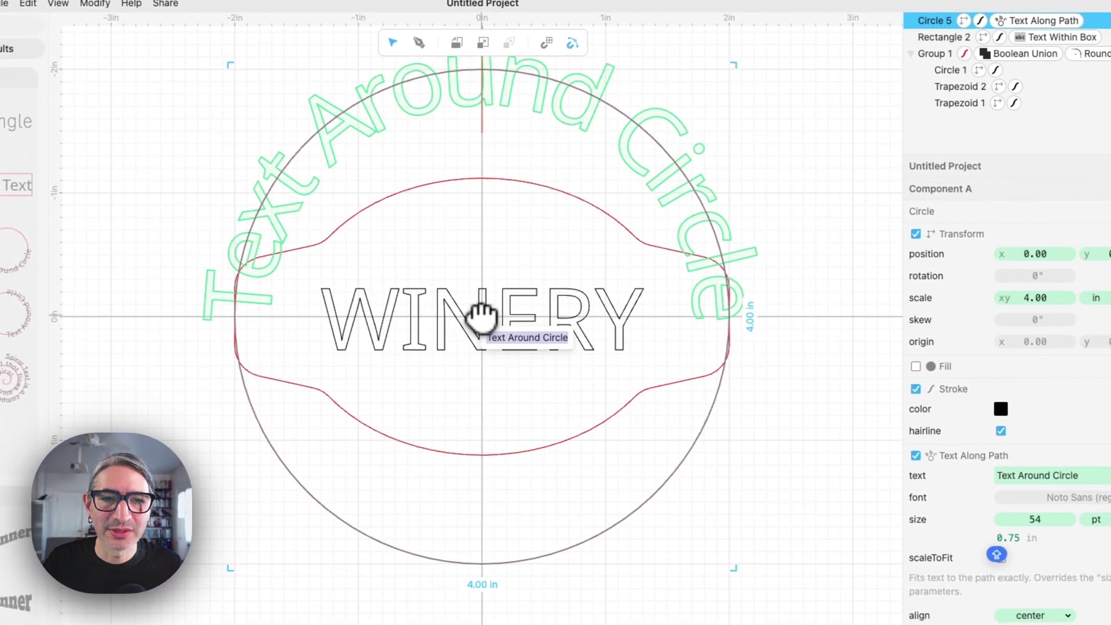
scroll(579, 382, down, 3)
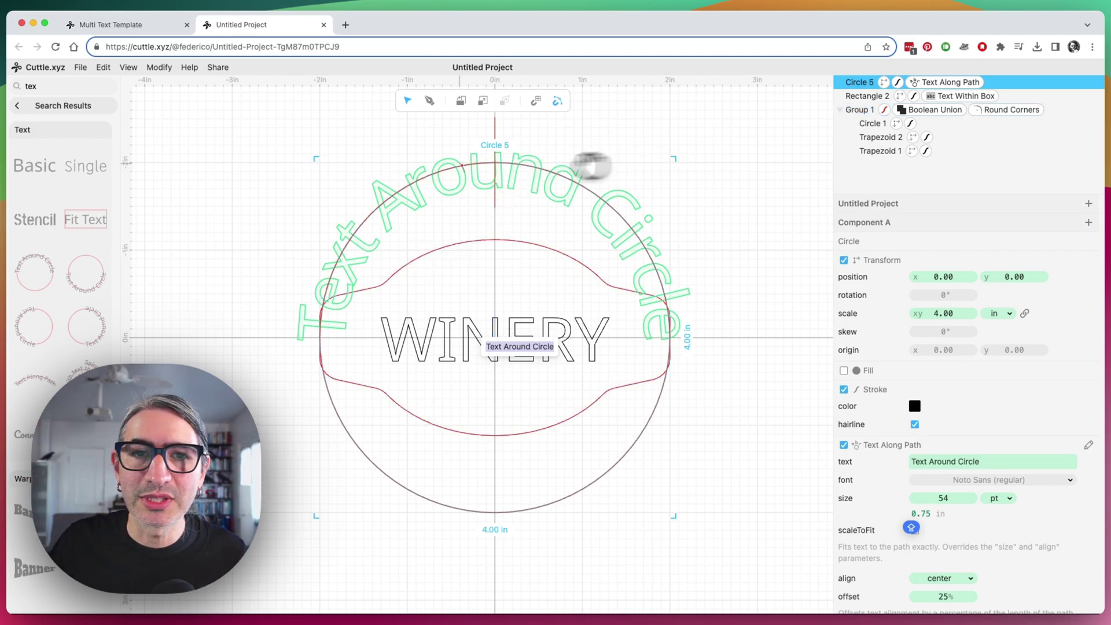
drag(487, 162, 481, 273)
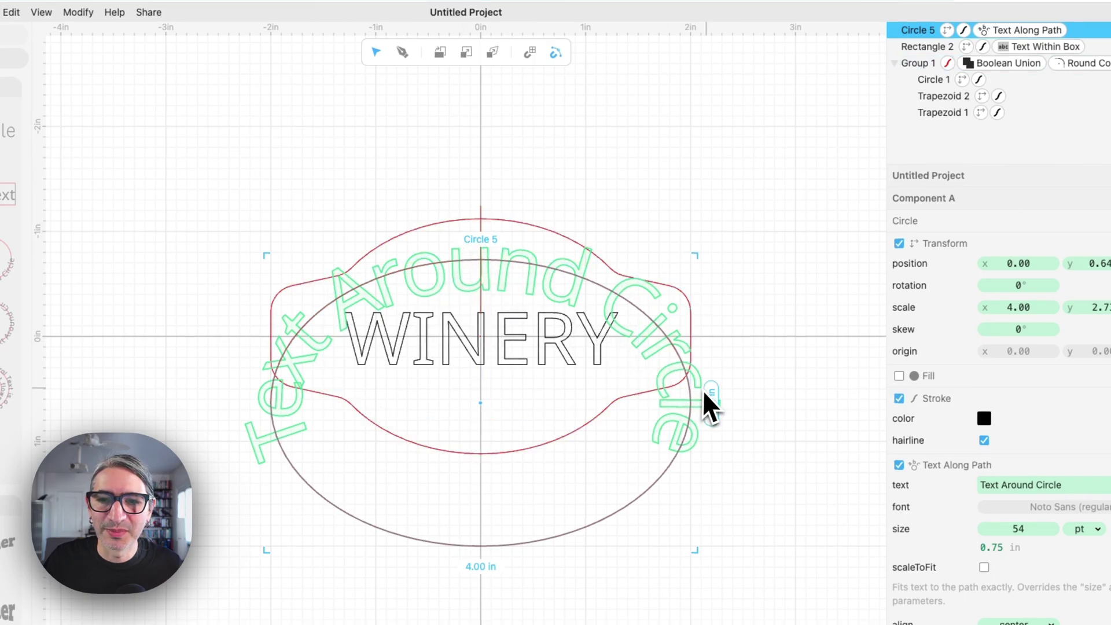
drag(694, 389, 569, 387)
drag(432, 525, 442, 435)
drag(457, 326, 525, 305)
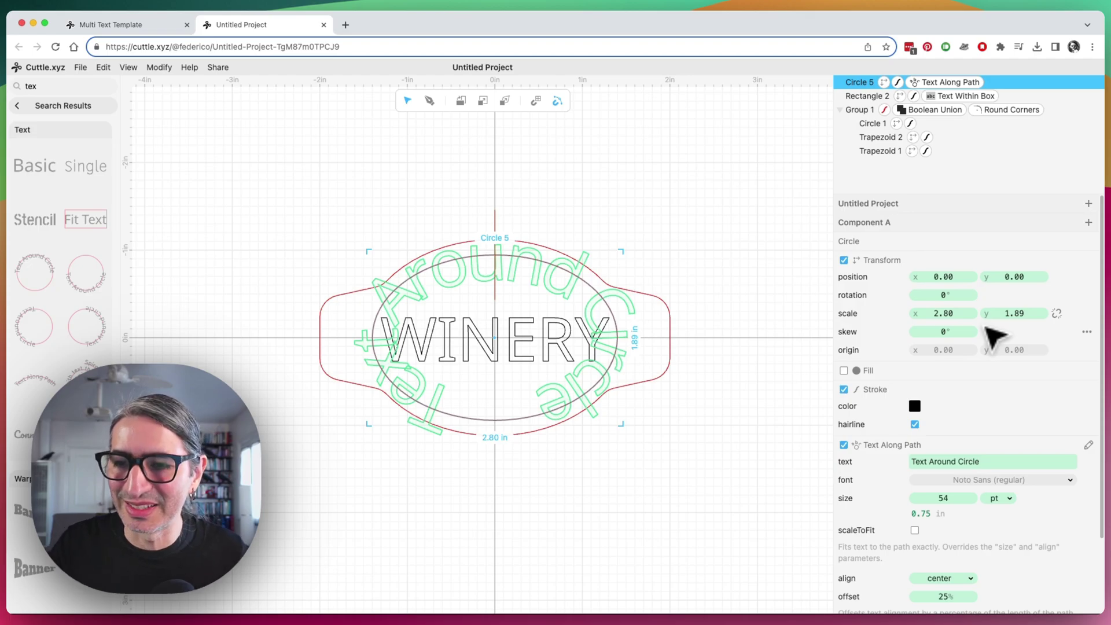
drag(961, 498, 887, 508)
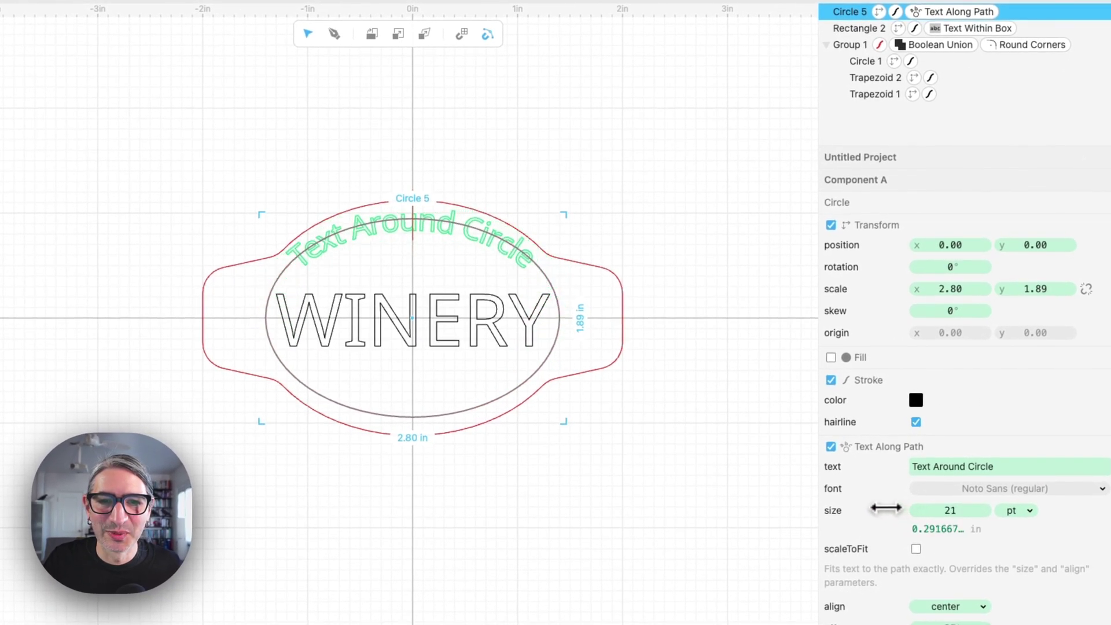
click(643, 510)
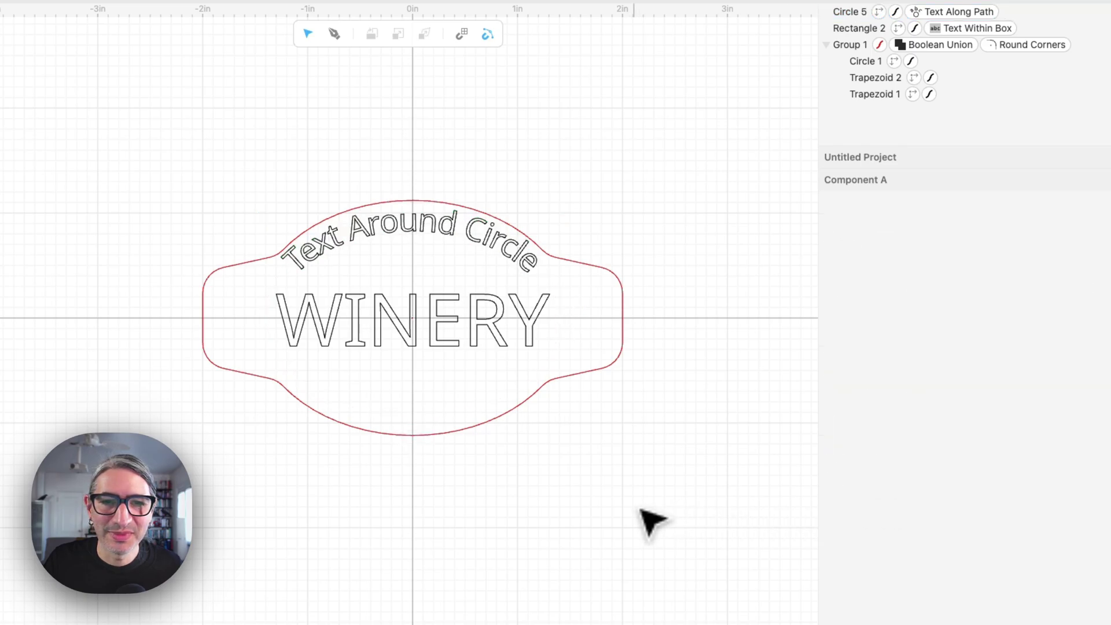
click(449, 238)
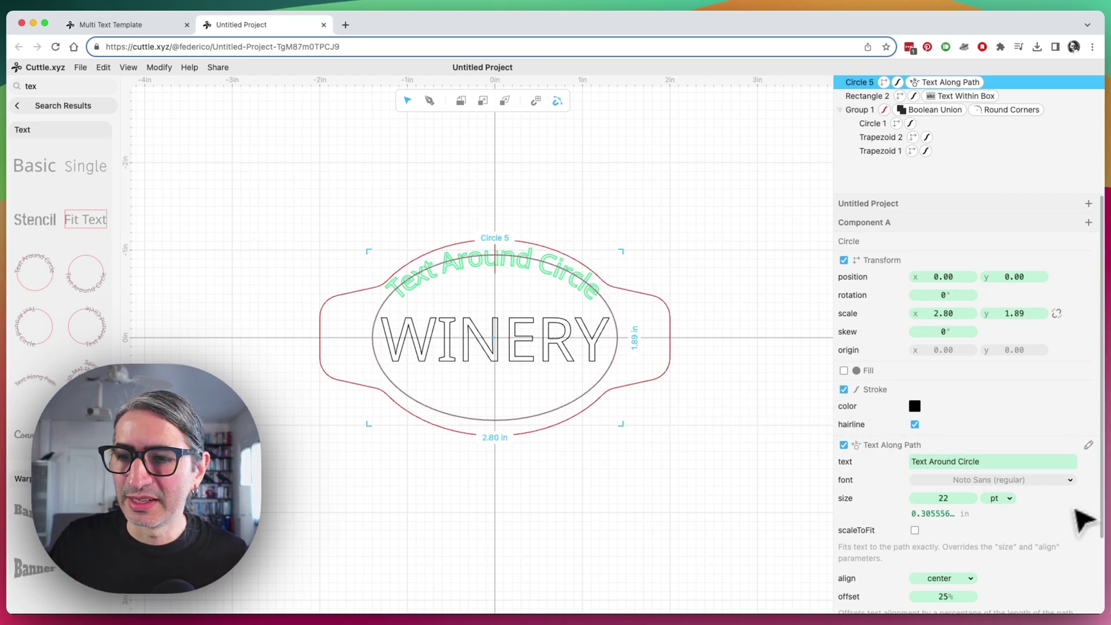
click(1062, 492)
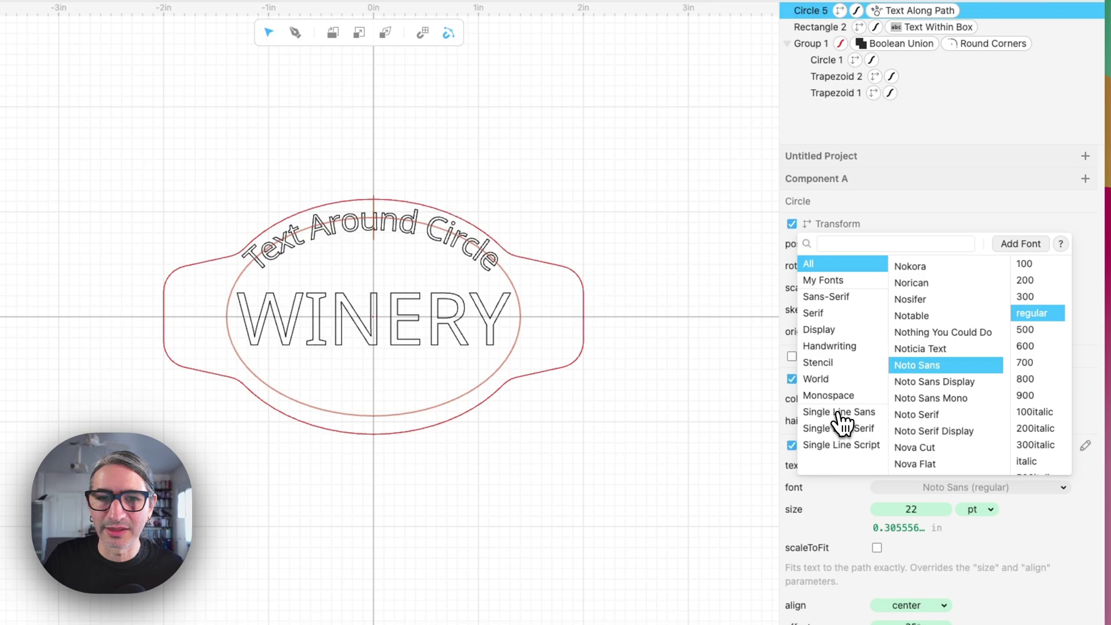
click(840, 415)
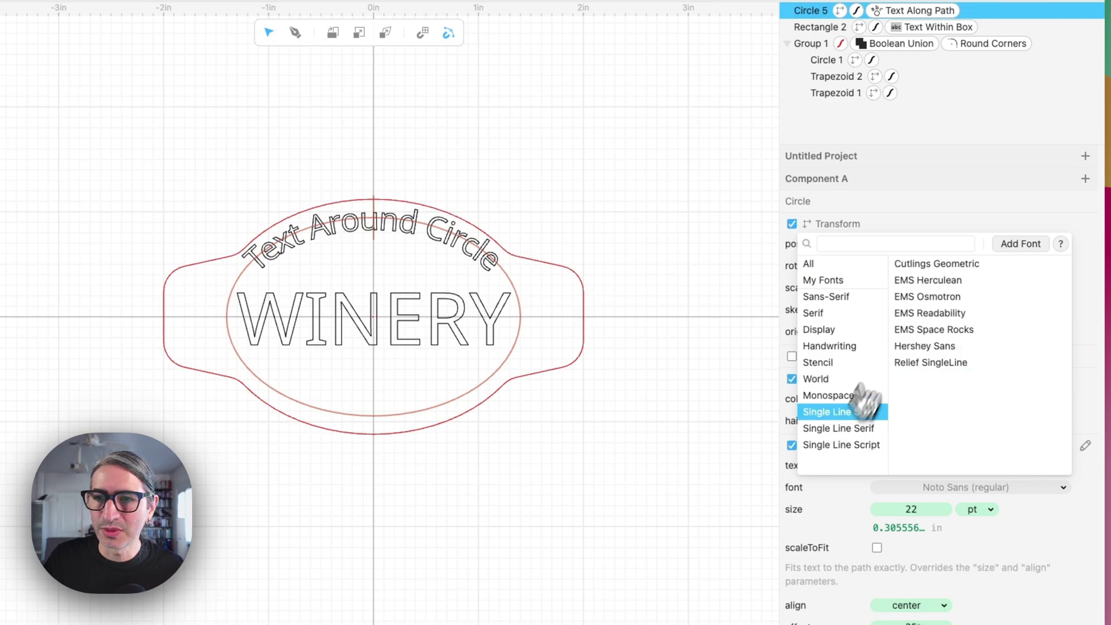
click(928, 265)
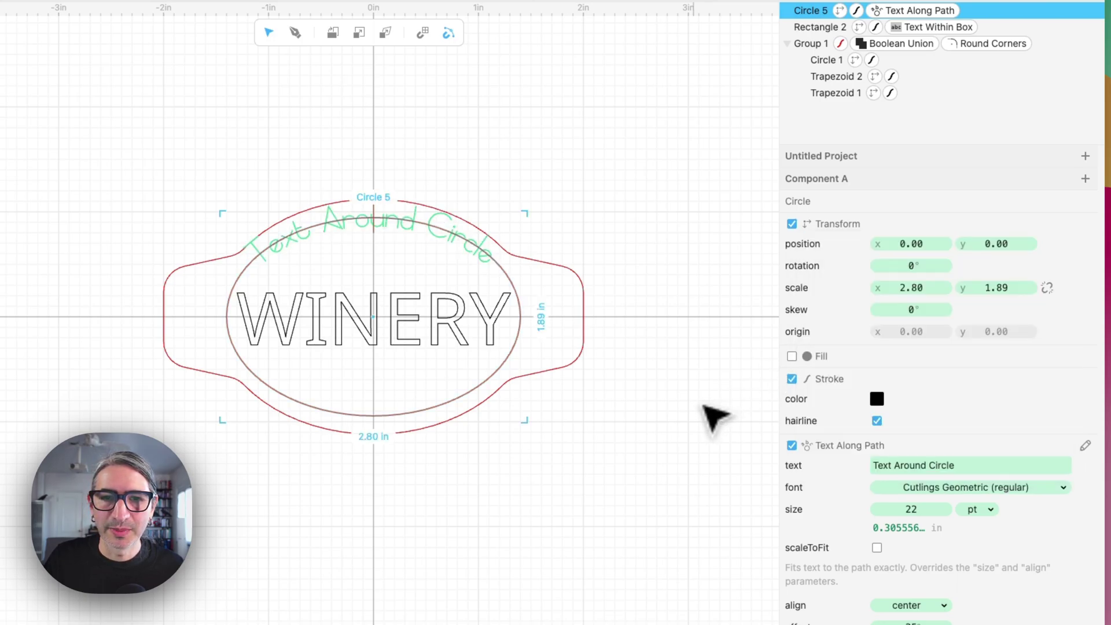
click(717, 417)
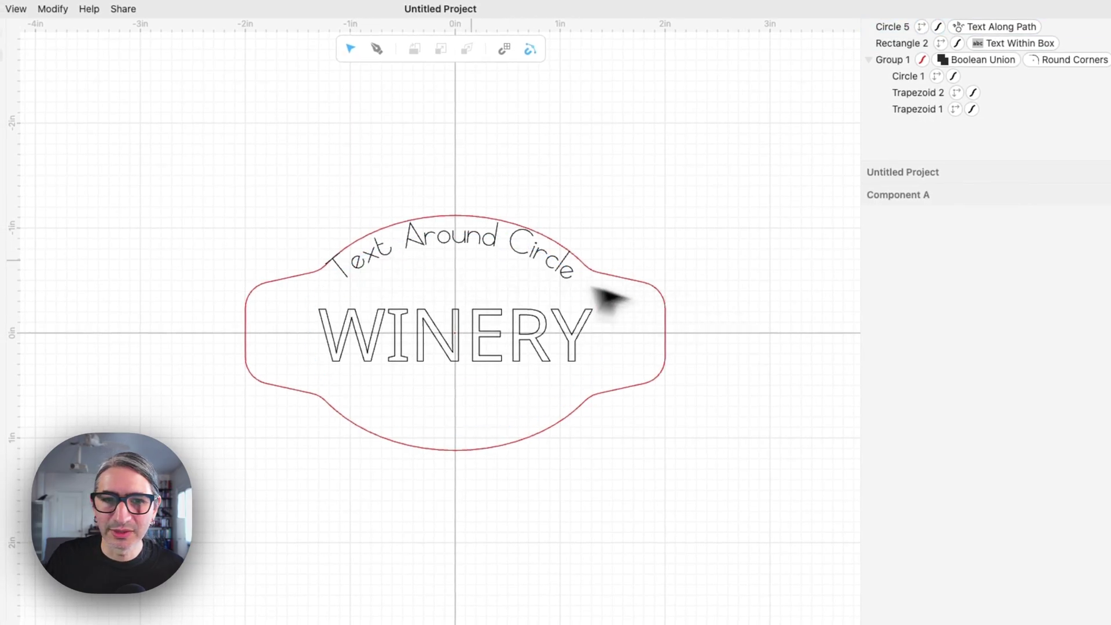
click(472, 251)
drag(458, 233, 456, 243)
click(491, 217)
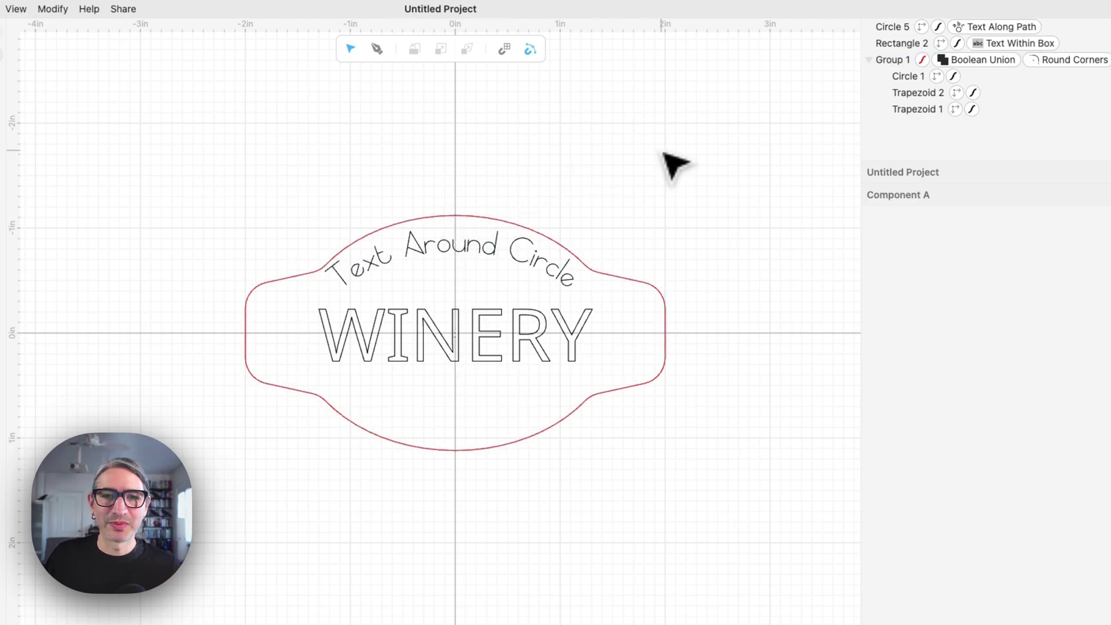
click(514, 247)
scroll(947, 515, down, 5)
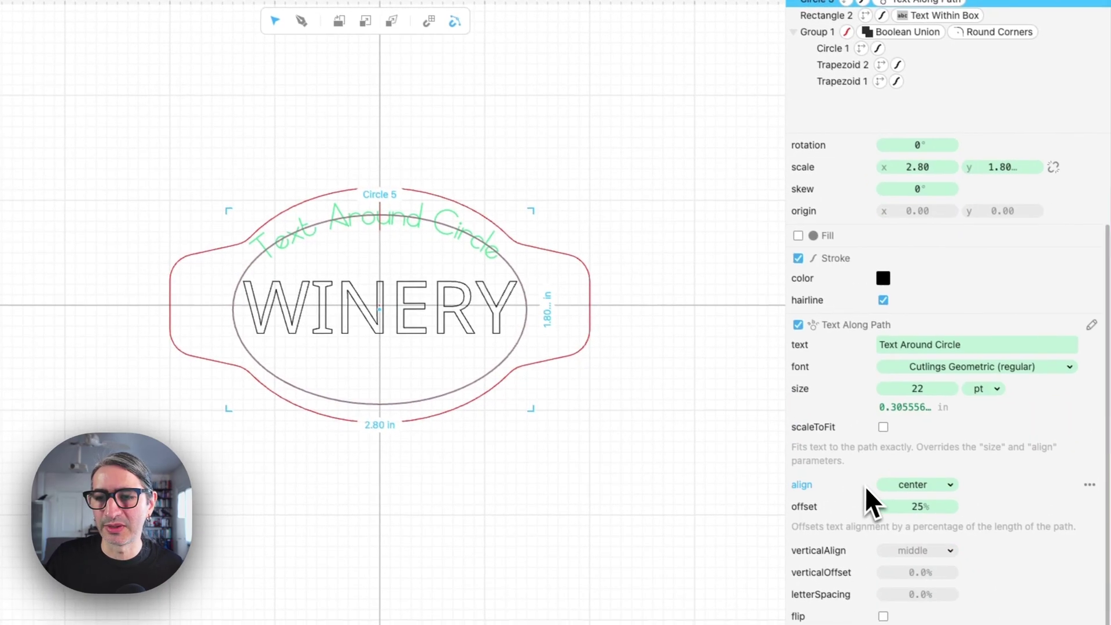
click(878, 277)
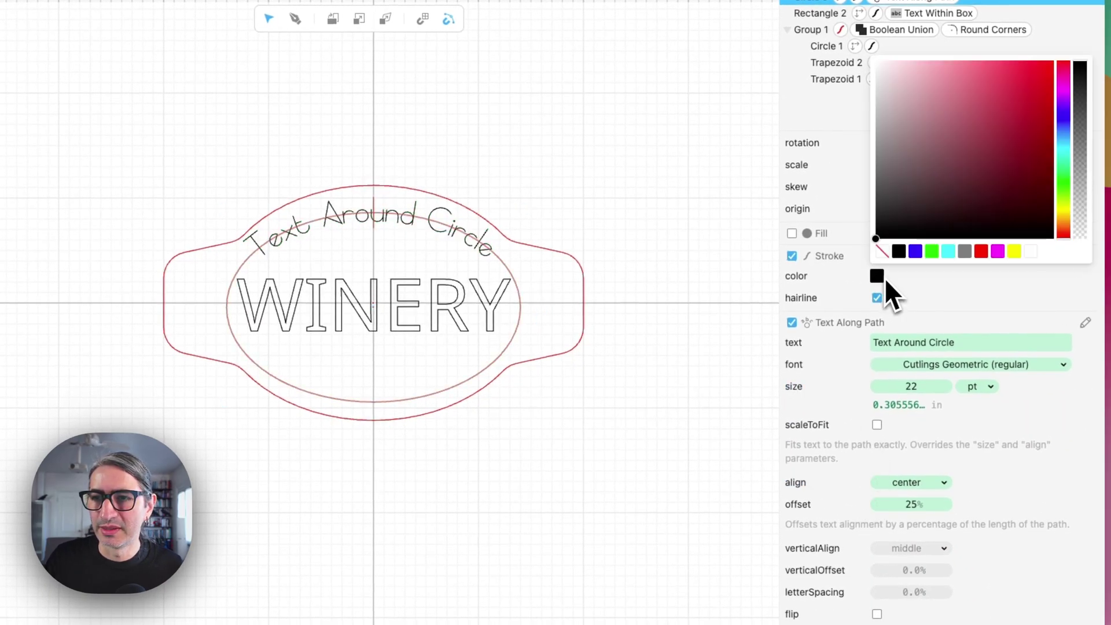
click(934, 254)
click(688, 294)
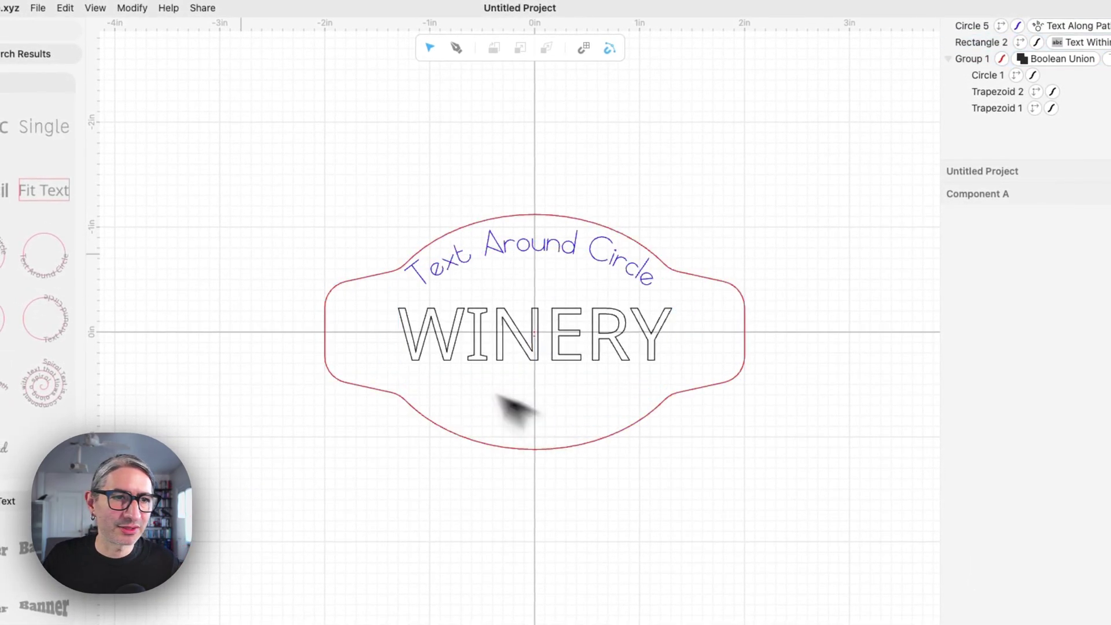
Place the bottom Text Around Circle template and squash it into a narrow, centred ellipse
drag(38, 273, 589, 352)
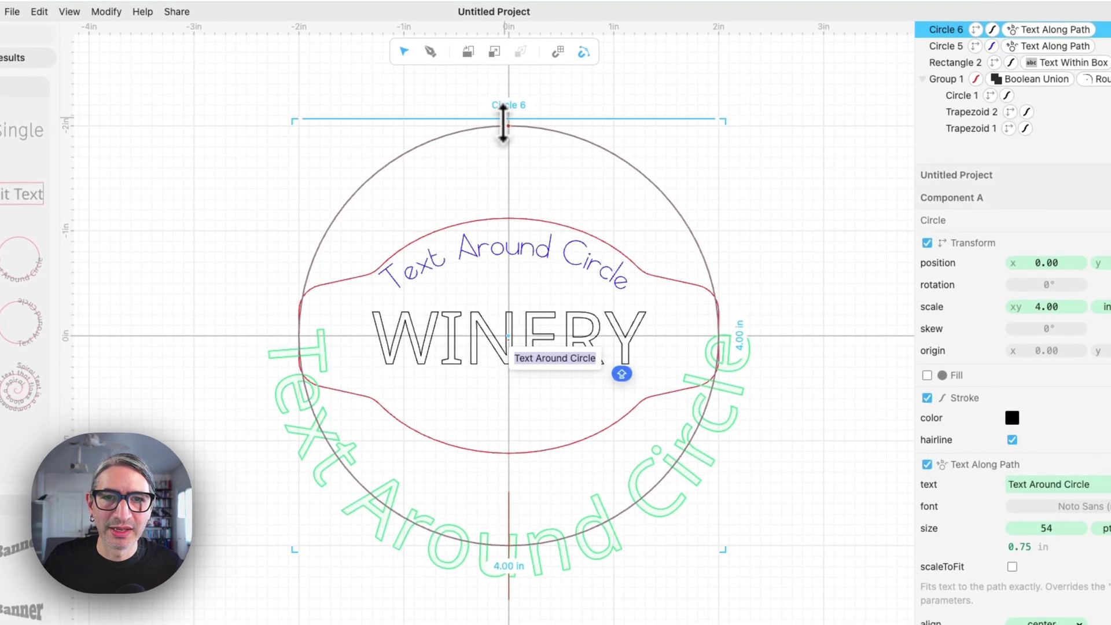
drag(508, 119, 509, 282)
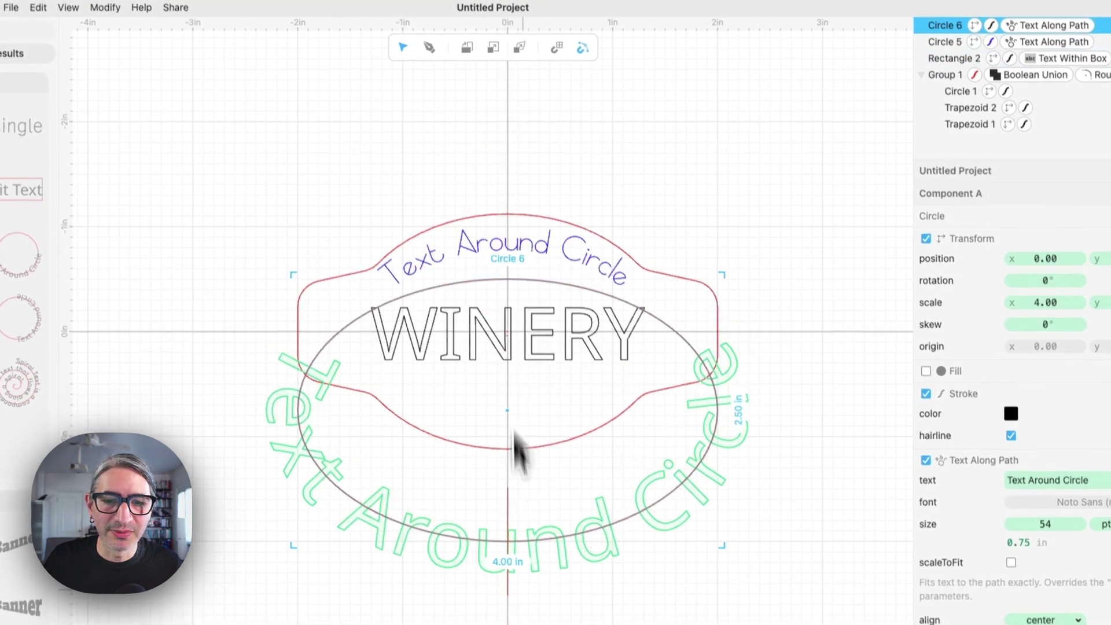
drag(496, 550, 494, 390)
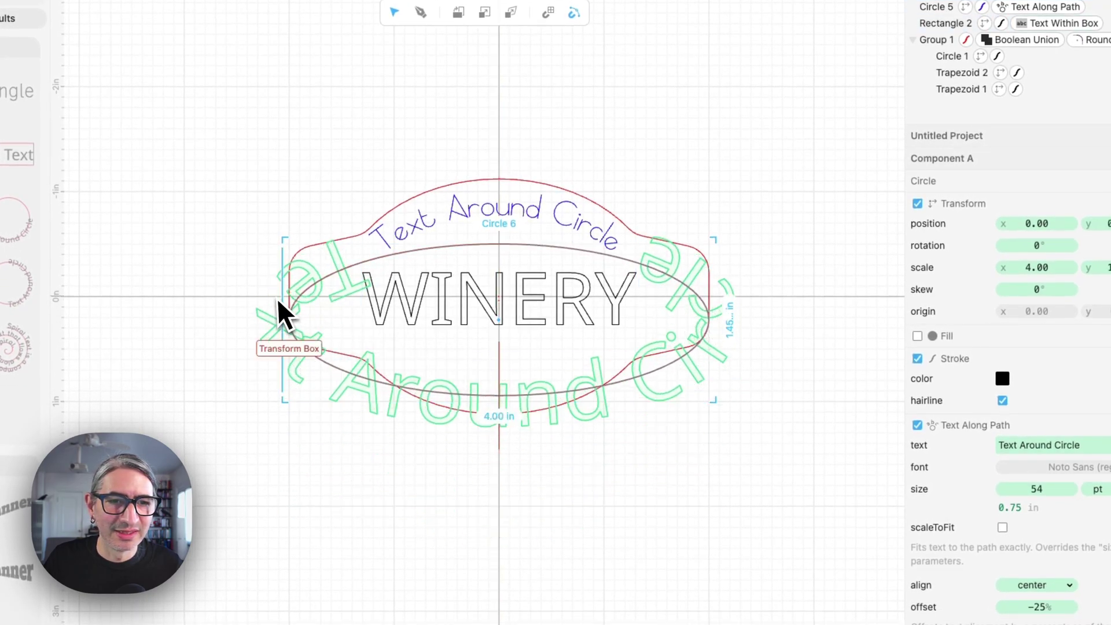
drag(277, 313, 356, 307)
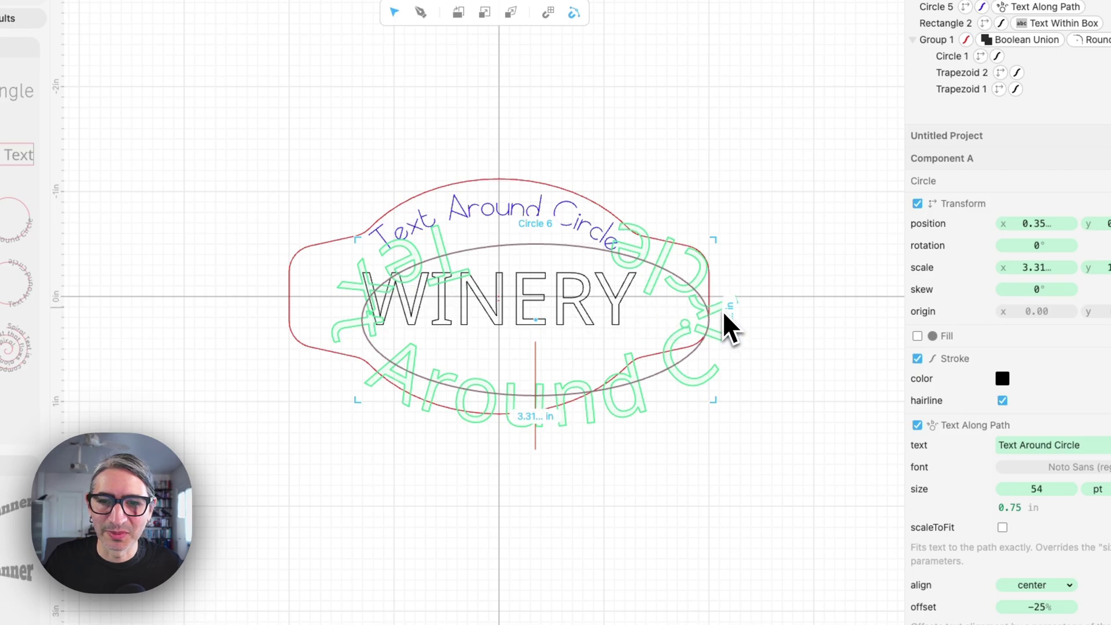
drag(718, 308, 650, 310)
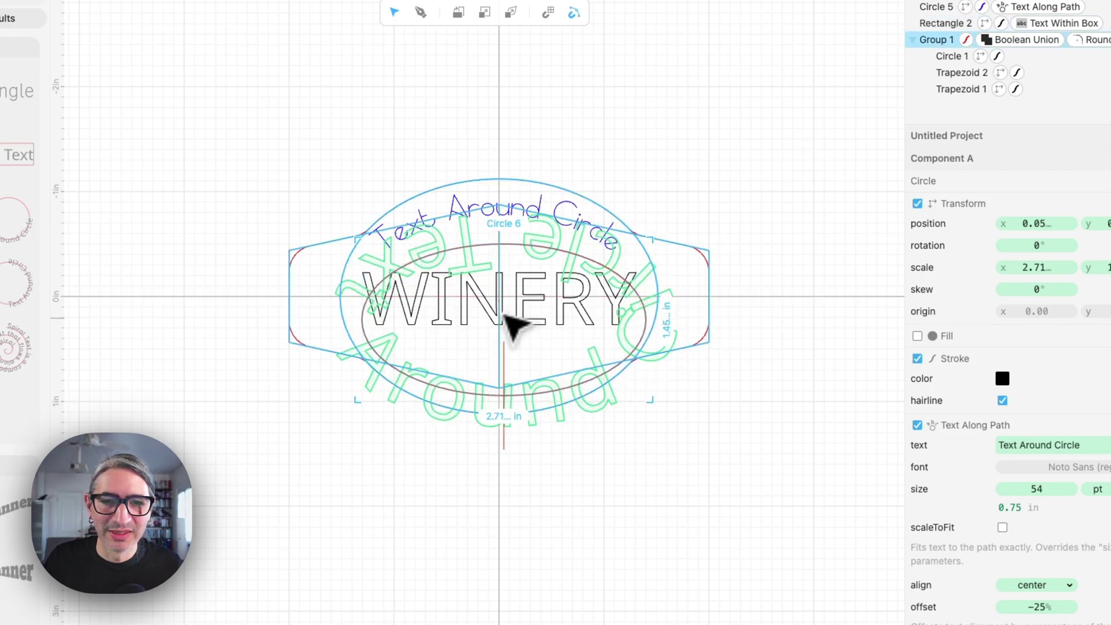
drag(513, 327, 509, 311)
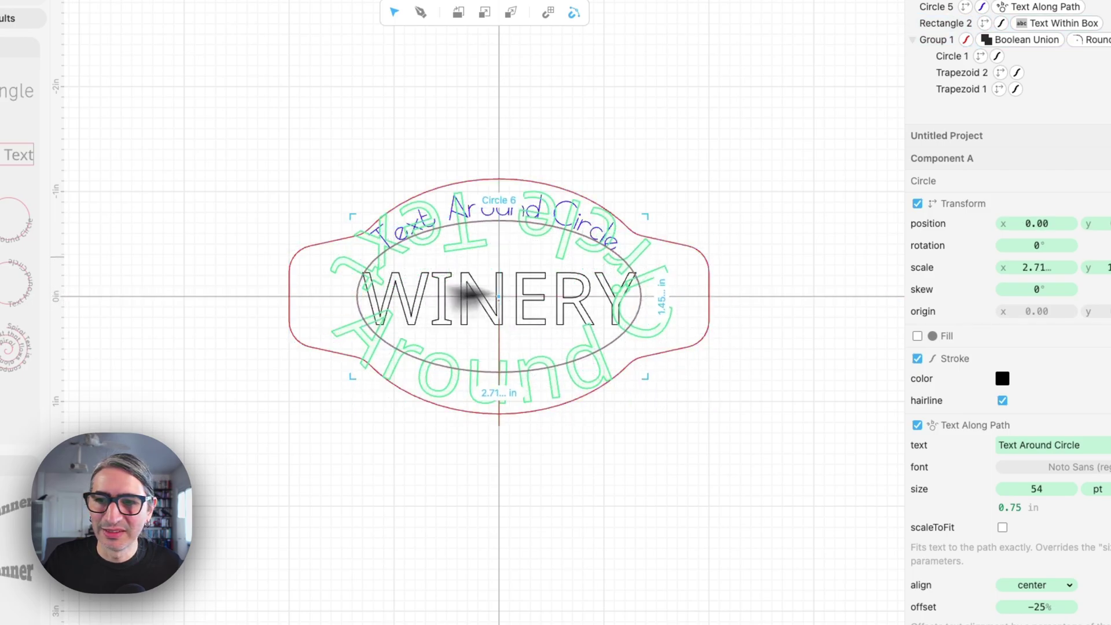
Change the bottom arc's text to 'Text Around Circle BOTTOM' and shrink it to 15 pt
drag(1036, 489, 1034, 489)
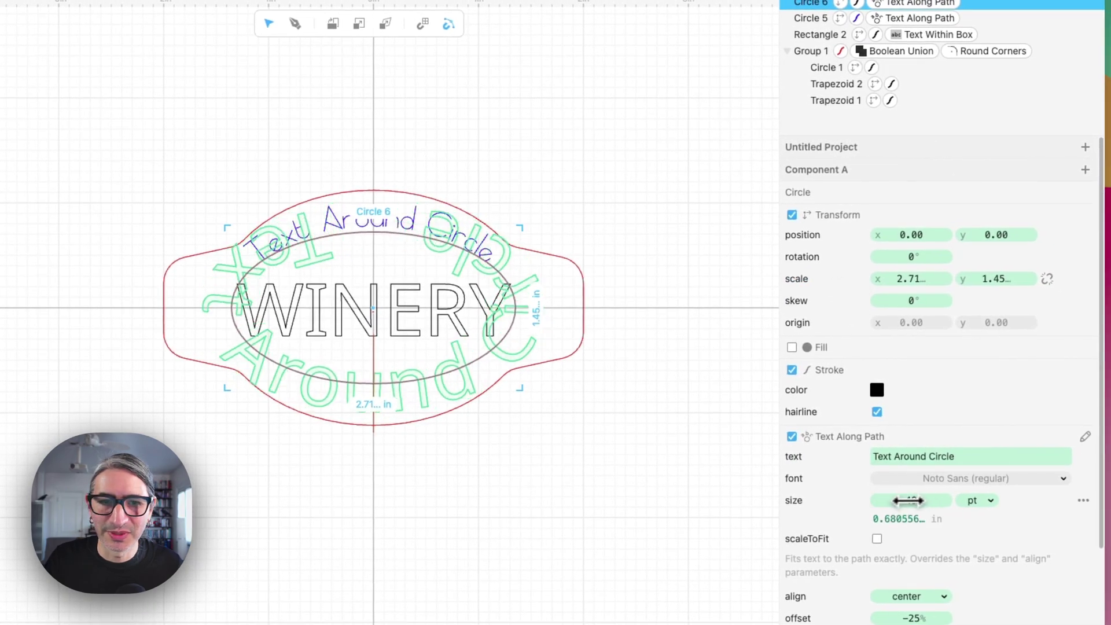
drag(907, 501, 841, 498)
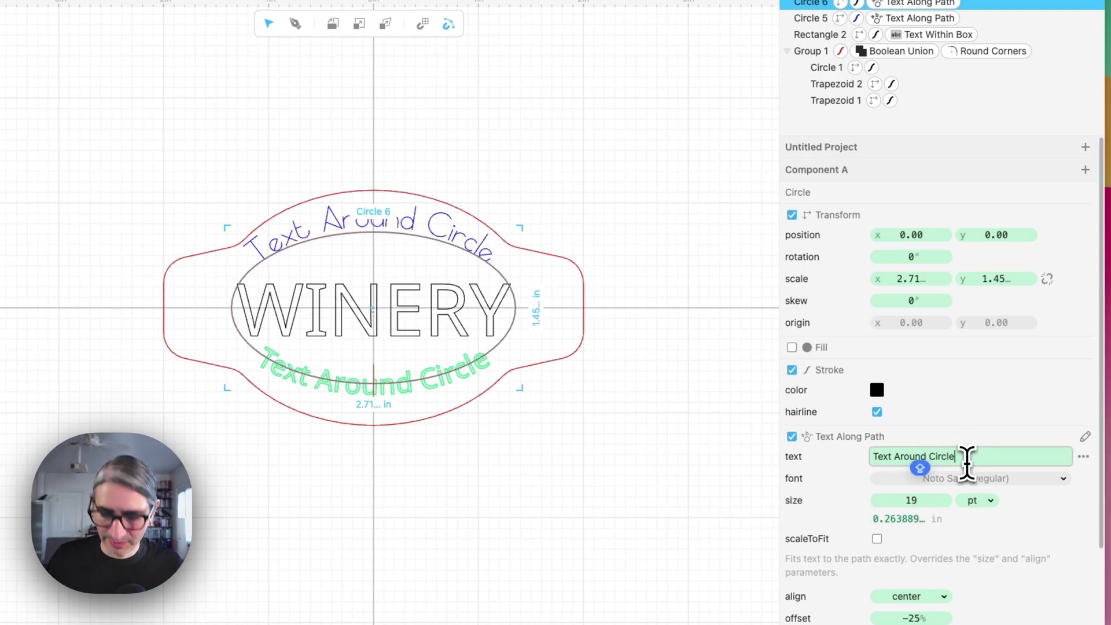
text(OT)
key(BackSpace)
key(BackSpace)
key(BackSpace)
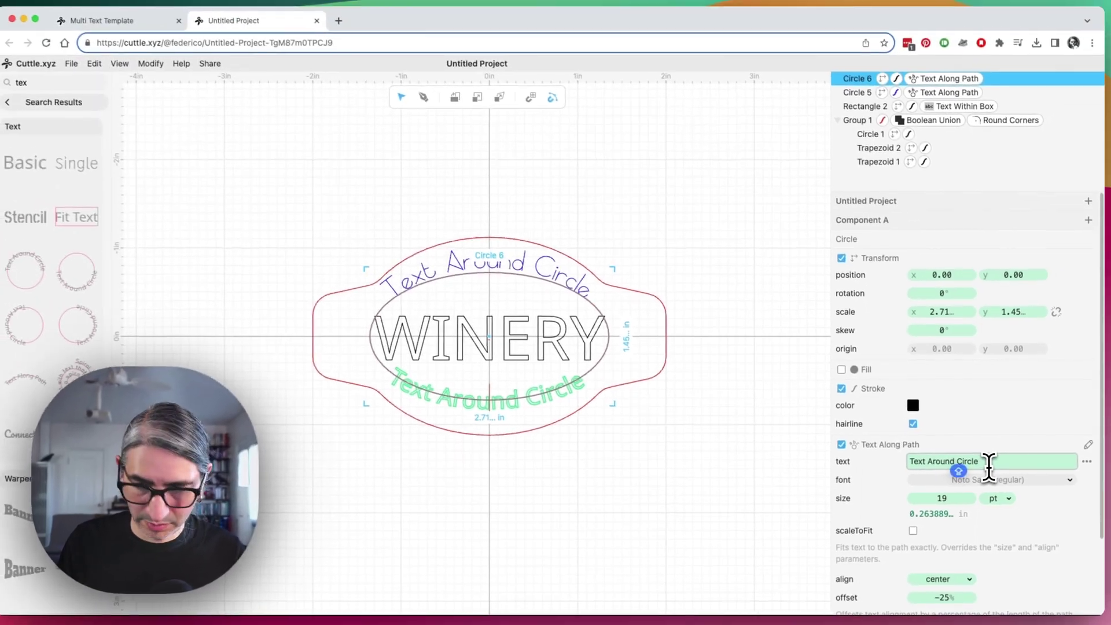
text(BOTT)
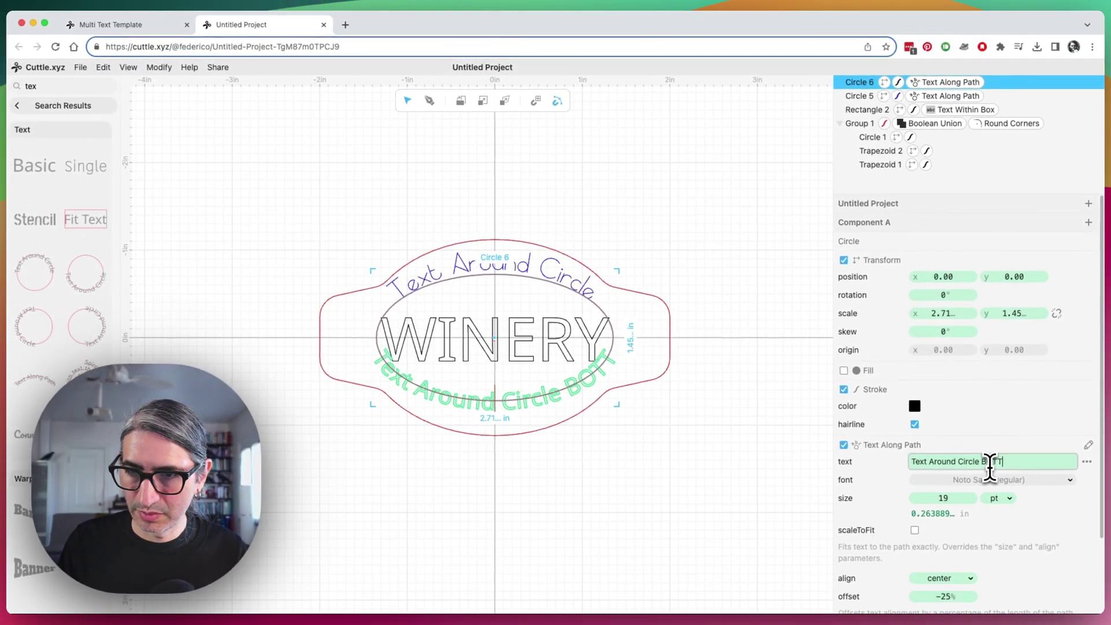
text(OTTOM)
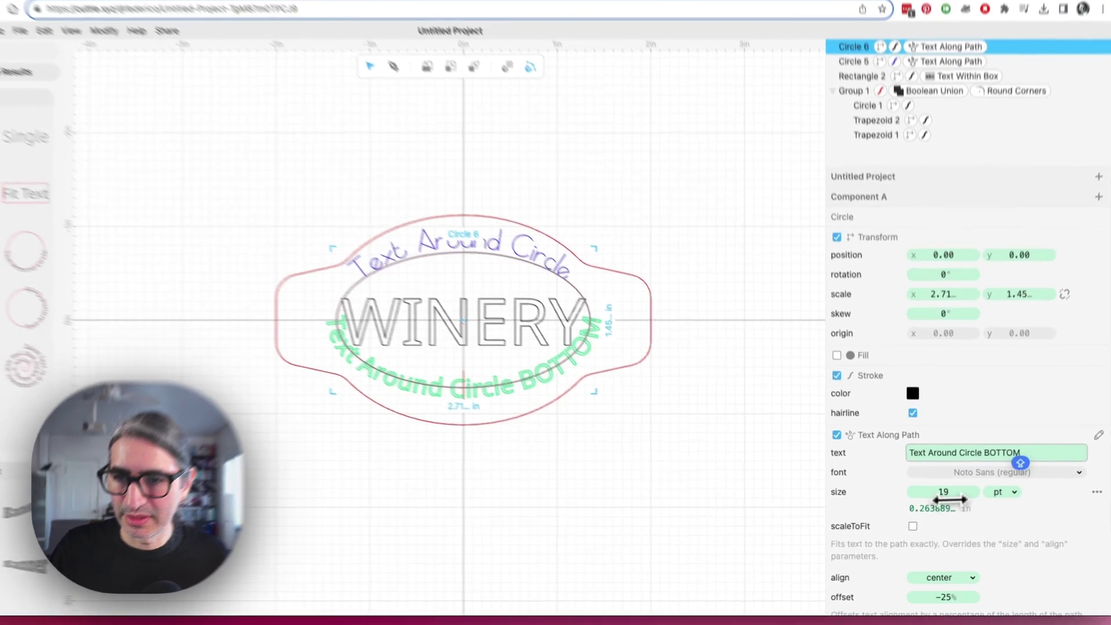
drag(943, 498, 734, 507)
click(691, 490)
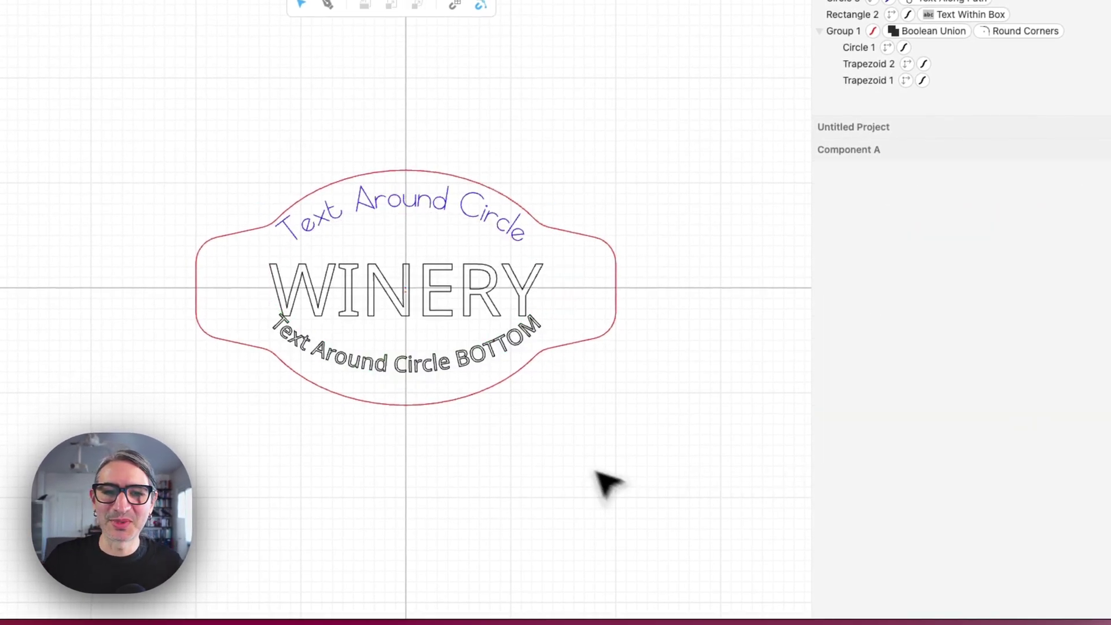
Nudge the bottom arc text slightly lower on the badge
click(426, 371)
key(Down)
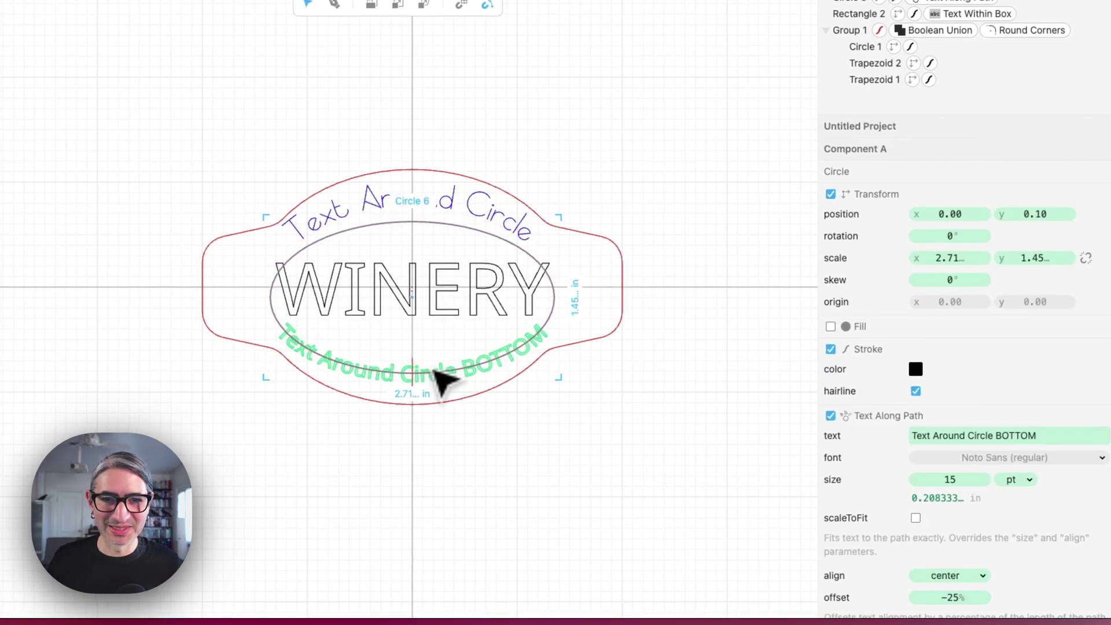
click(670, 543)
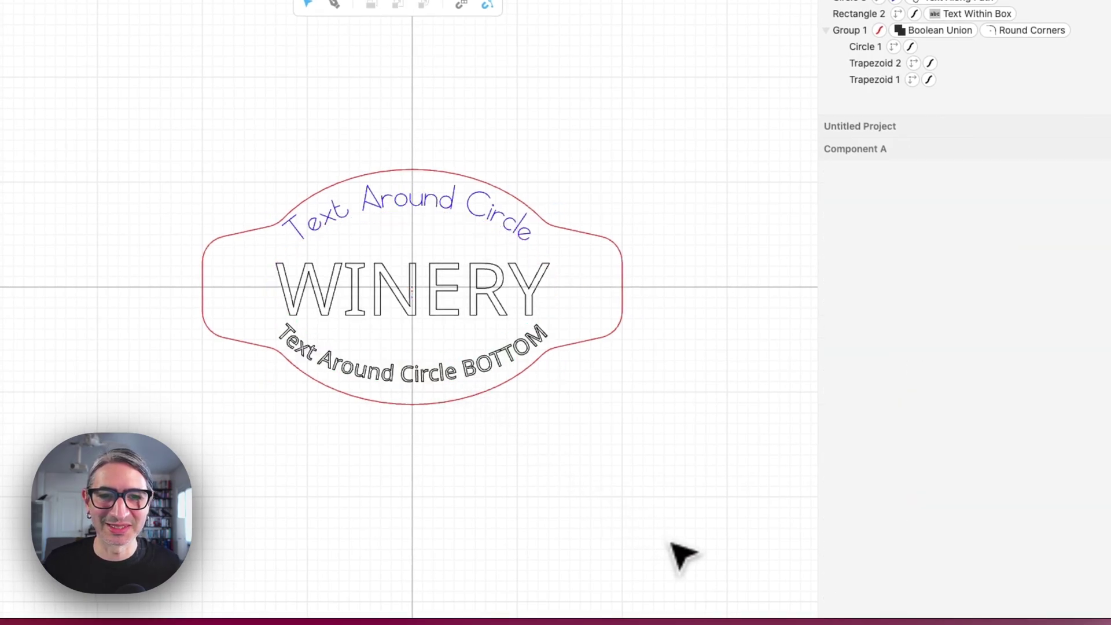
click(451, 381)
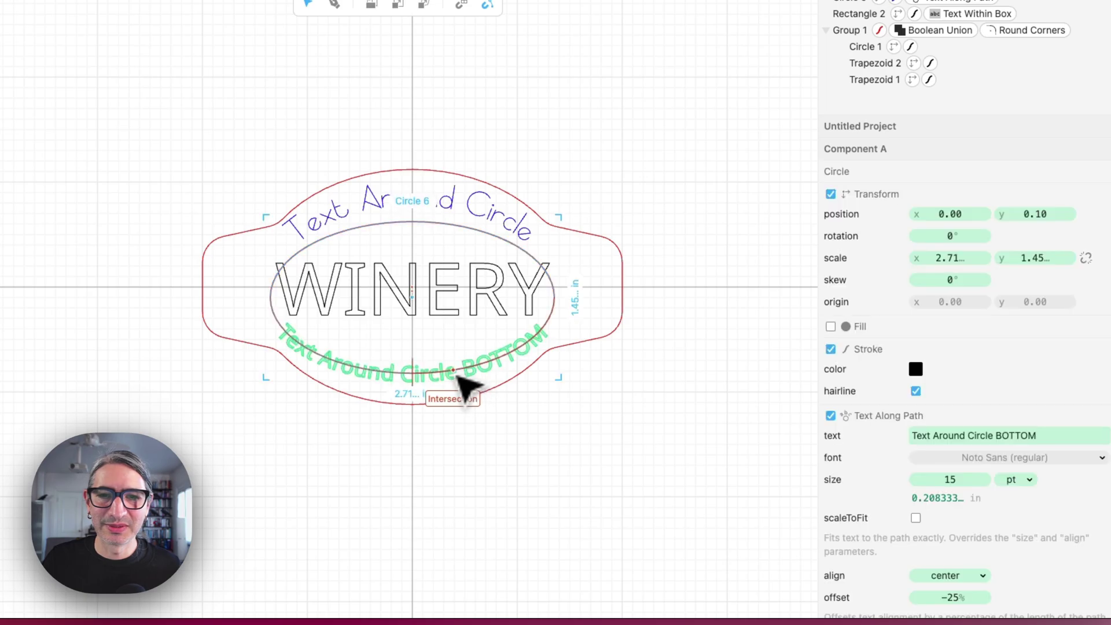
Set the bottom arc text's font to Cutlings Geometric from the Single Line Sans fonts
click(1020, 506)
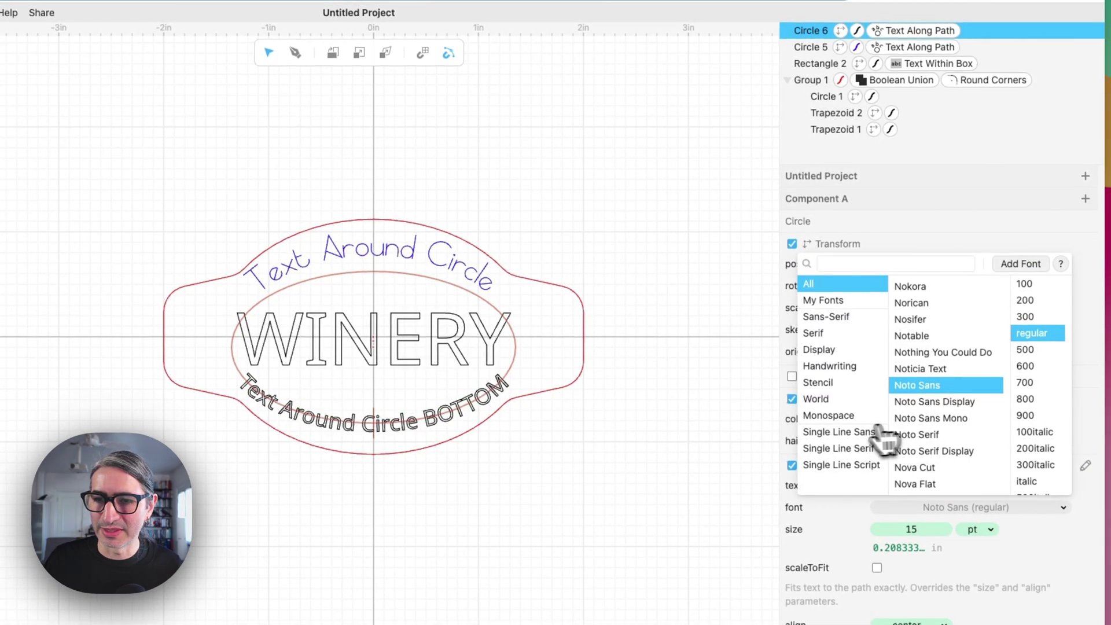
click(842, 429)
click(935, 283)
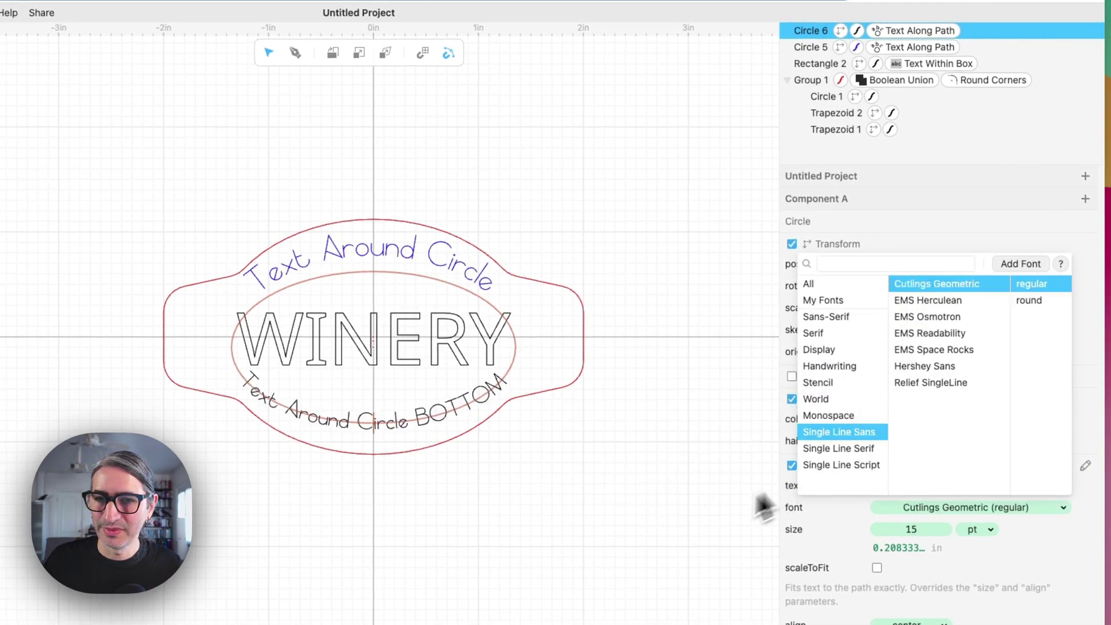
click(764, 506)
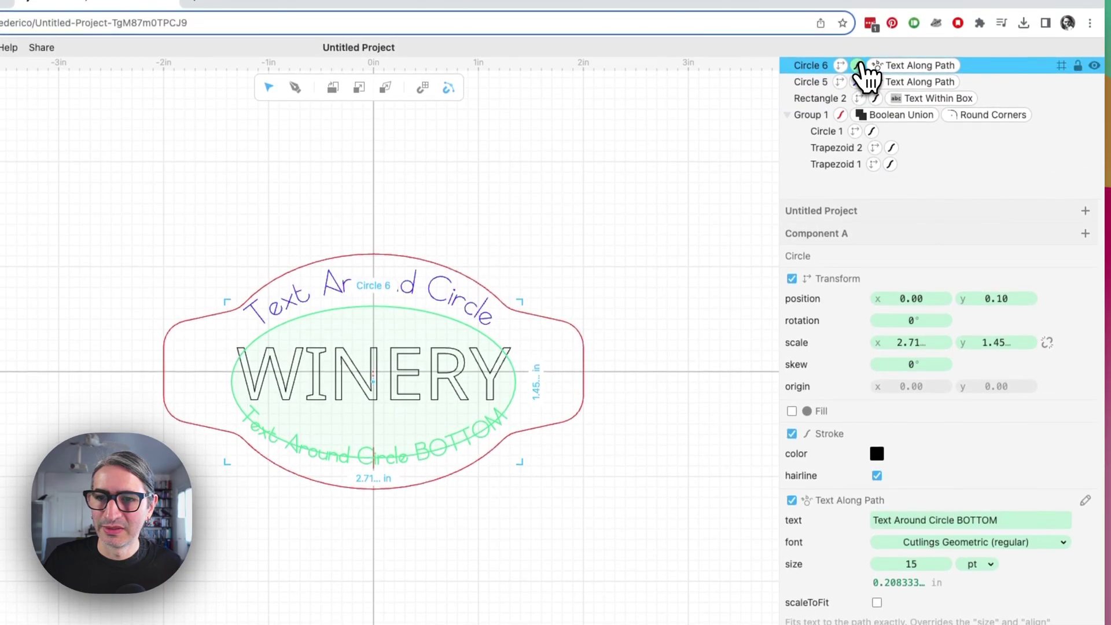
Give the bottom arc text a blue stroke
click(860, 66)
click(878, 276)
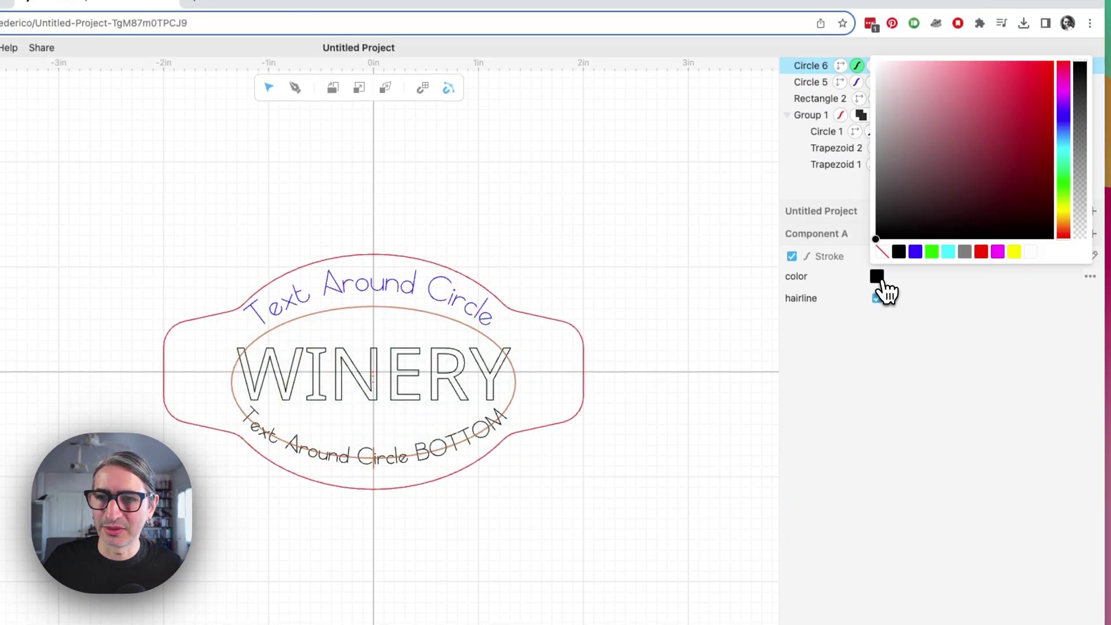
click(914, 257)
click(709, 445)
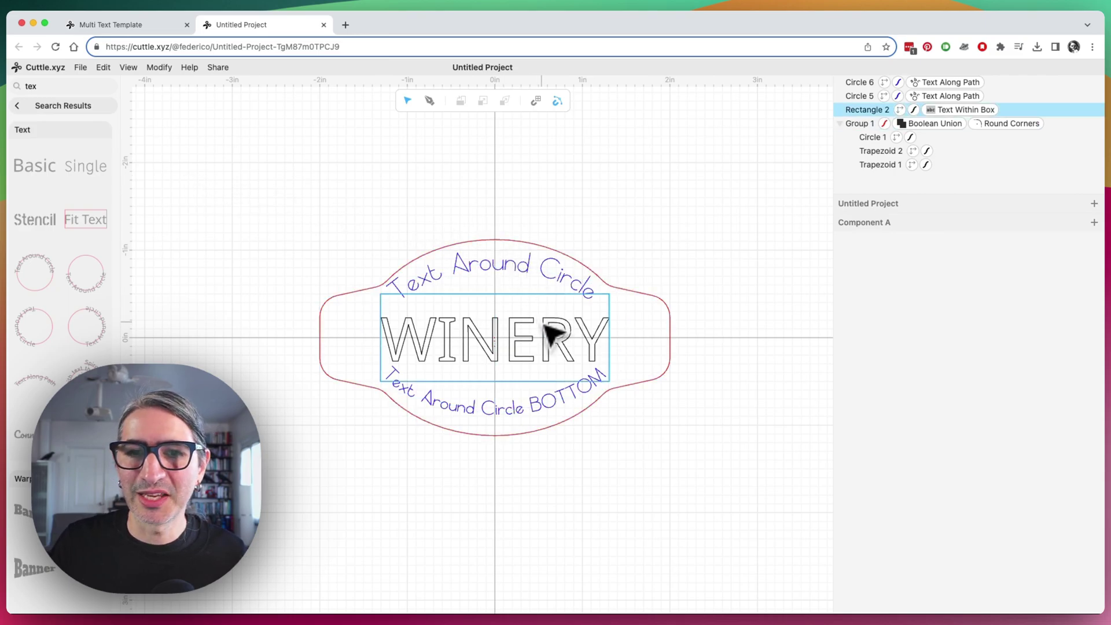
Extract the WINERY text value as the centerText component parameter
click(550, 335)
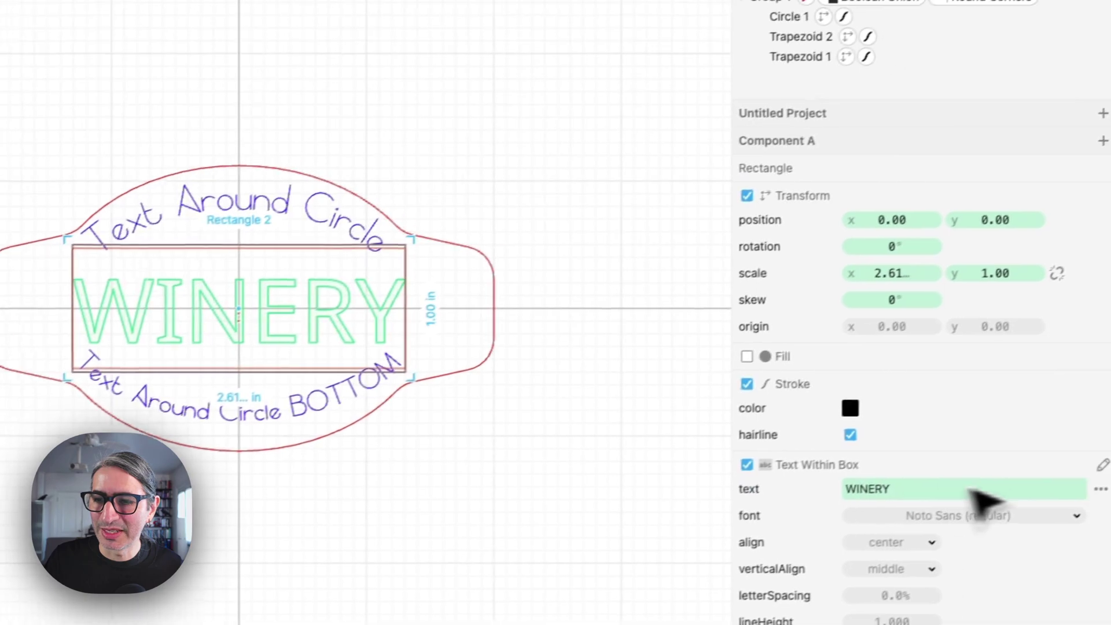
click(1078, 497)
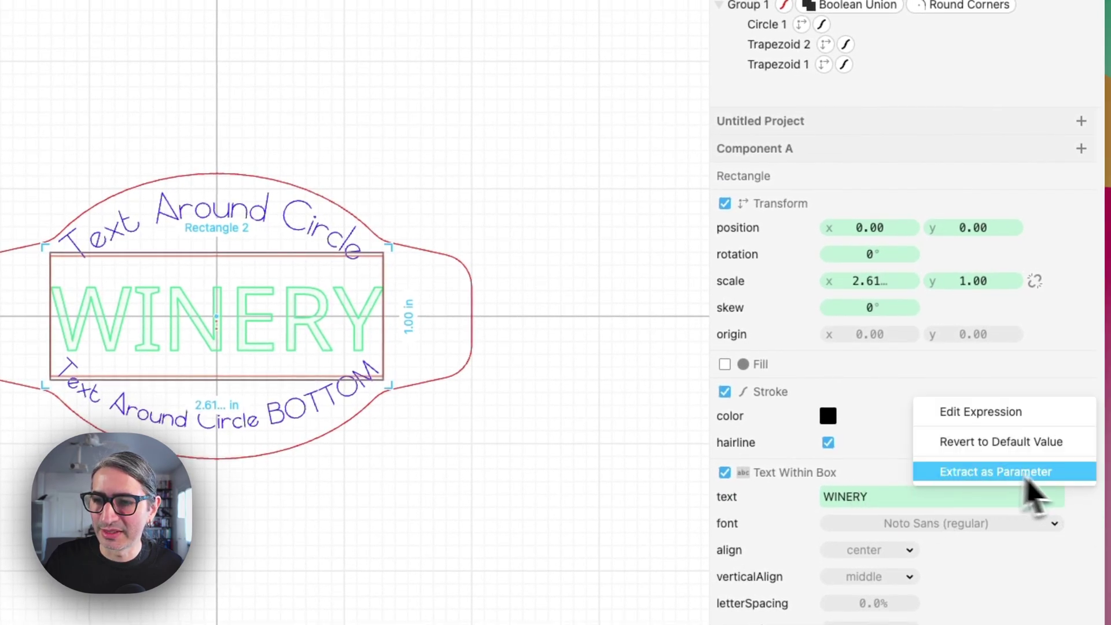
click(1088, 535)
click(1079, 498)
click(1033, 470)
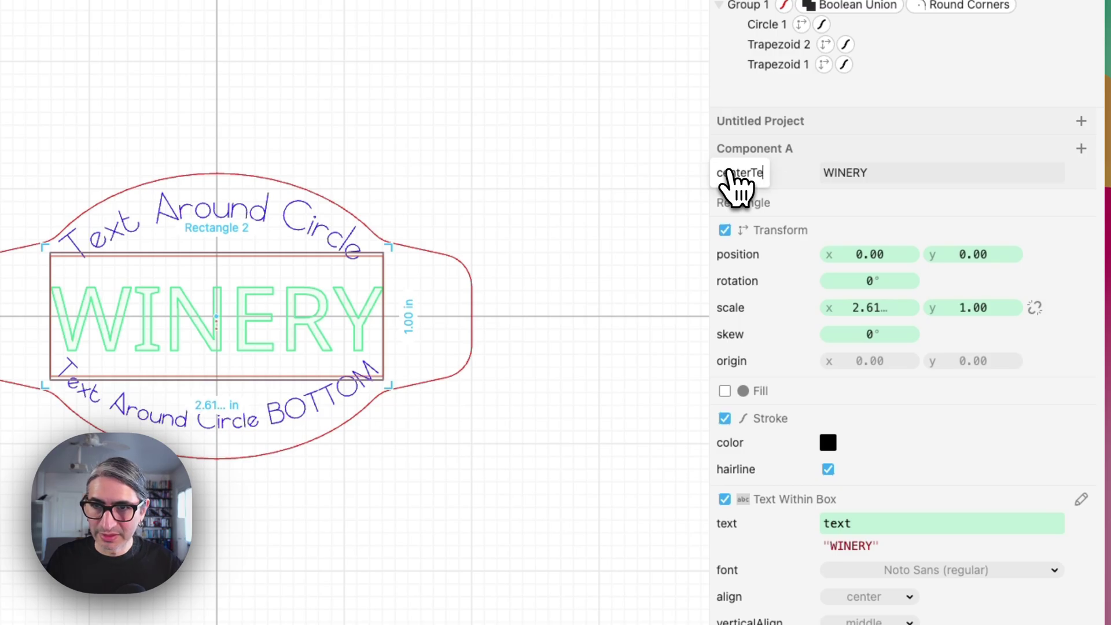
click(474, 206)
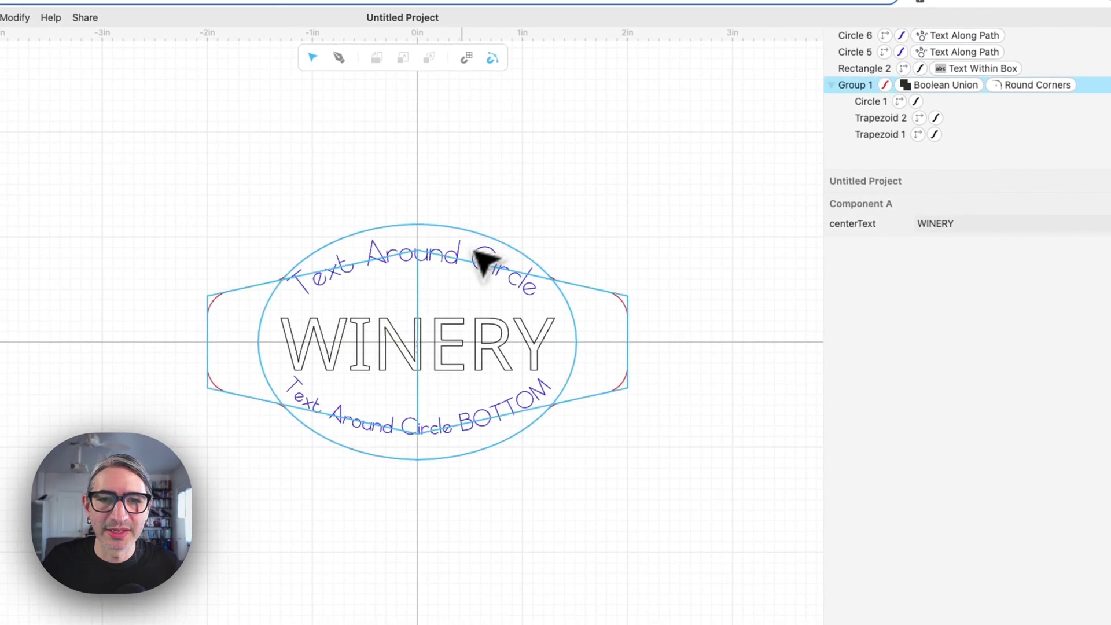
Extract the top and bottom arc texts as the topText and bottomText parameters
click(459, 259)
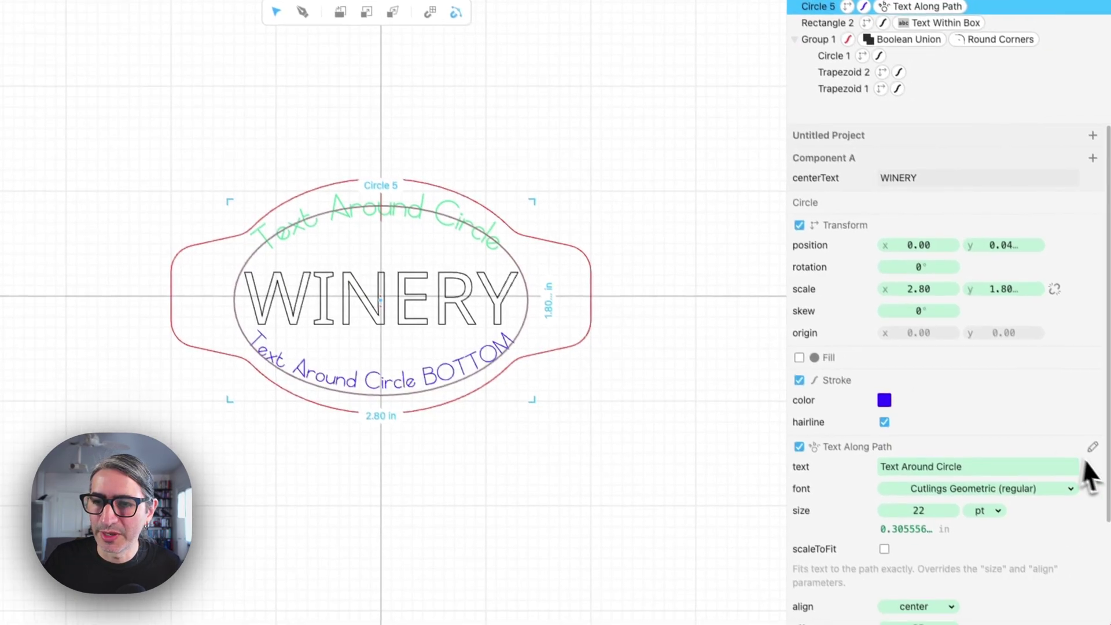
click(1085, 459)
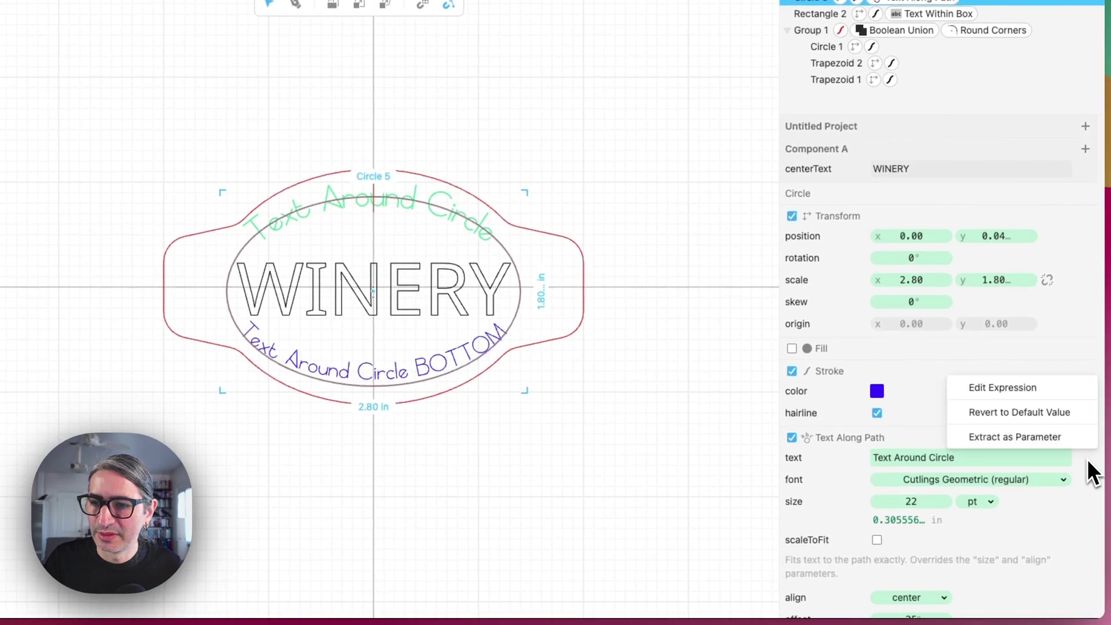
click(1065, 439)
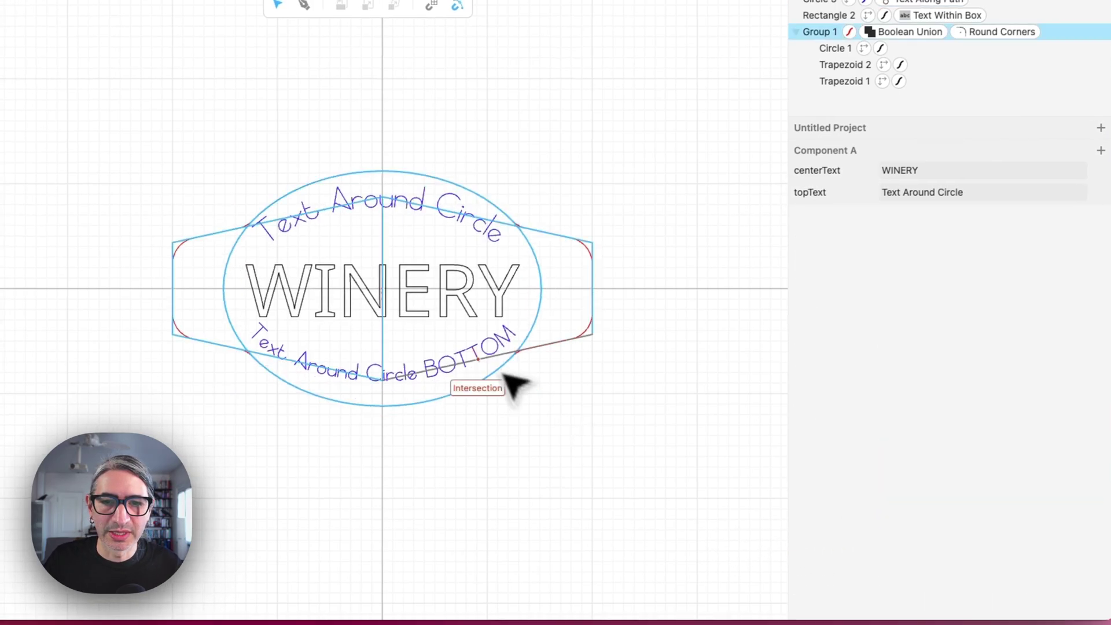
click(478, 362)
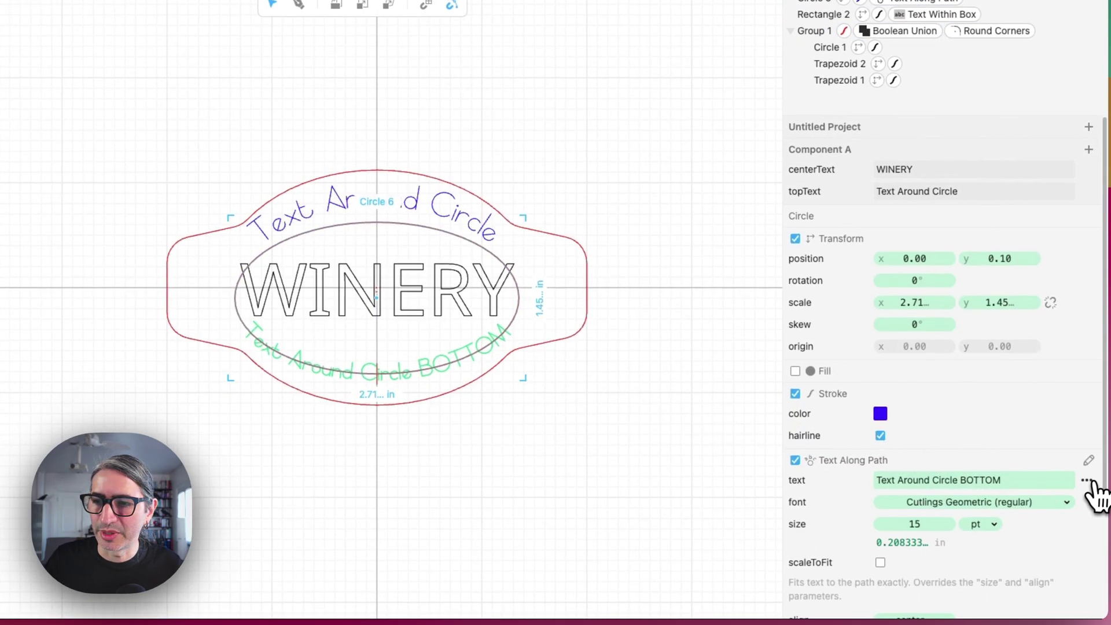
right_click(1082, 481)
click(1080, 460)
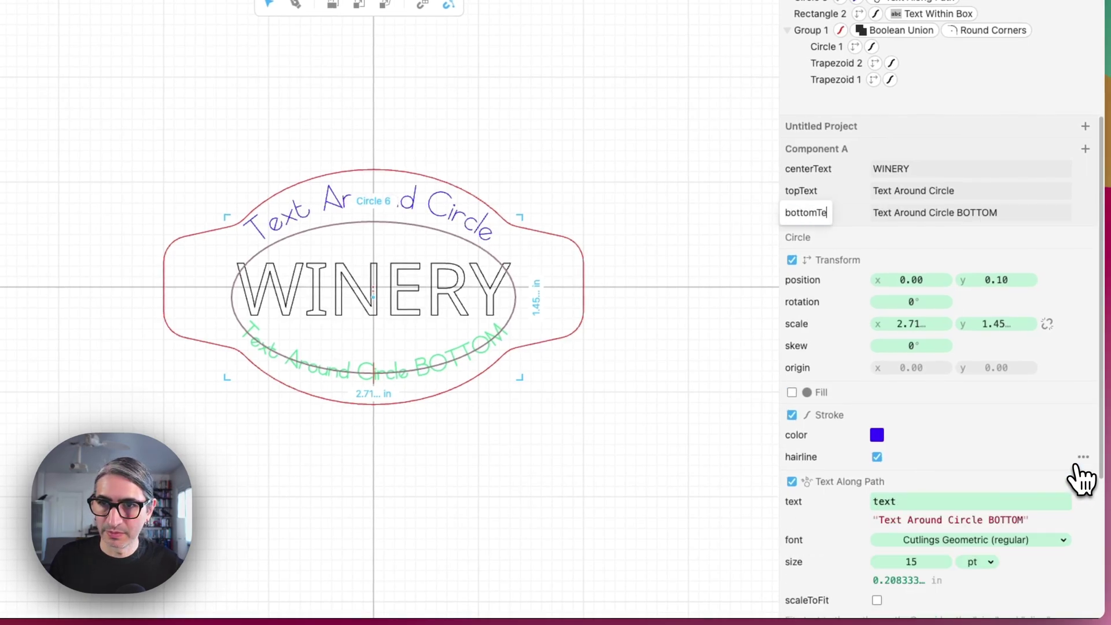
click(628, 476)
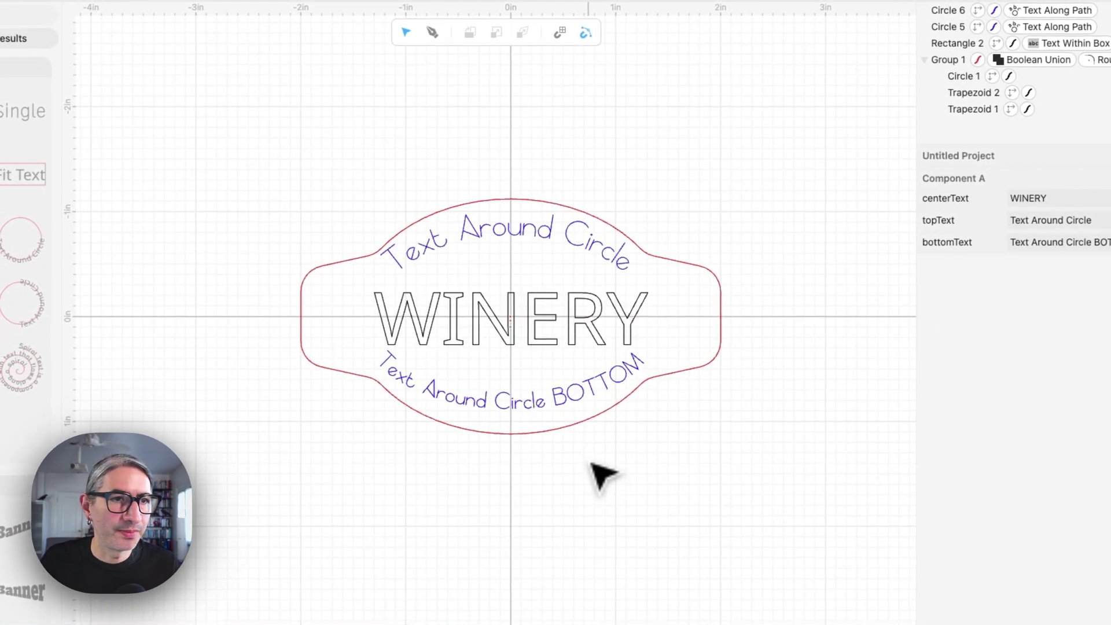
Embed Component A into the project's Read Me notes
click(12, 39)
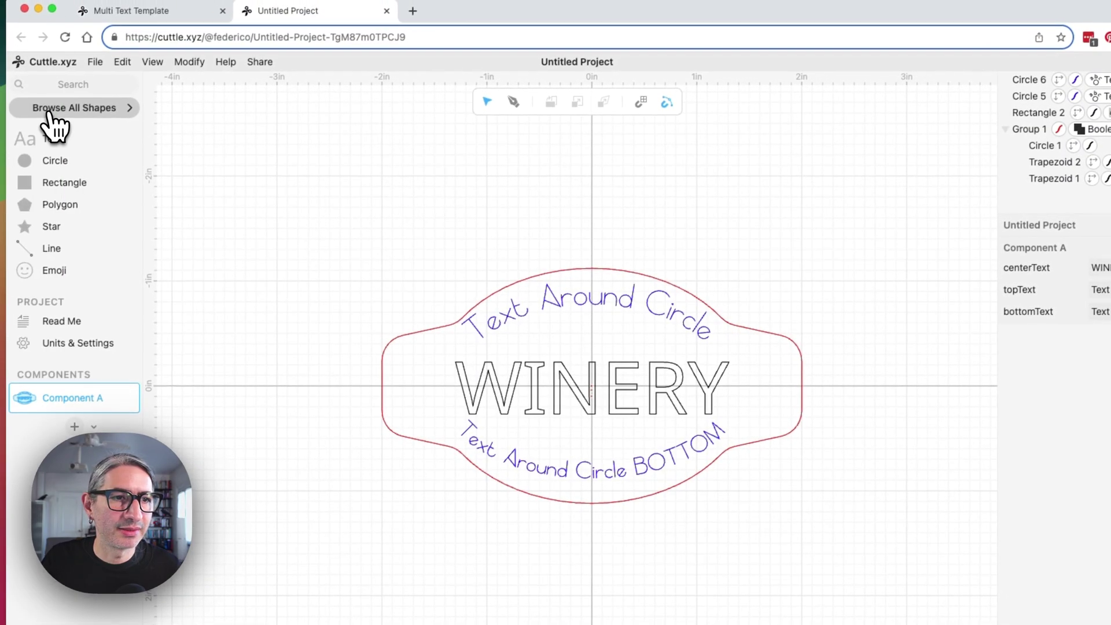
click(62, 321)
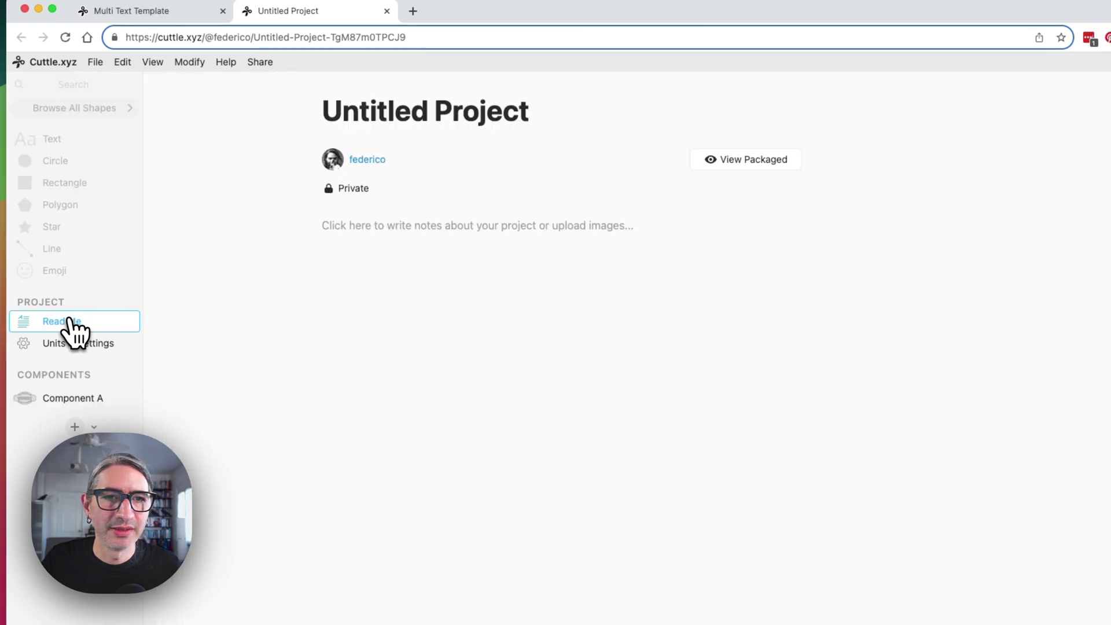
click(491, 233)
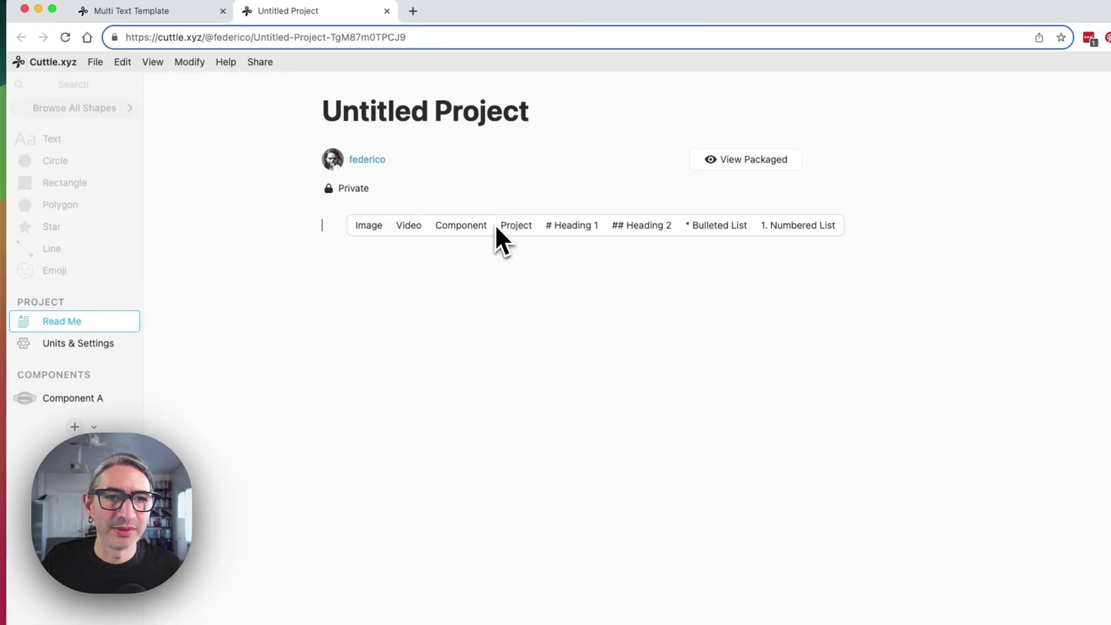
click(462, 229)
click(476, 246)
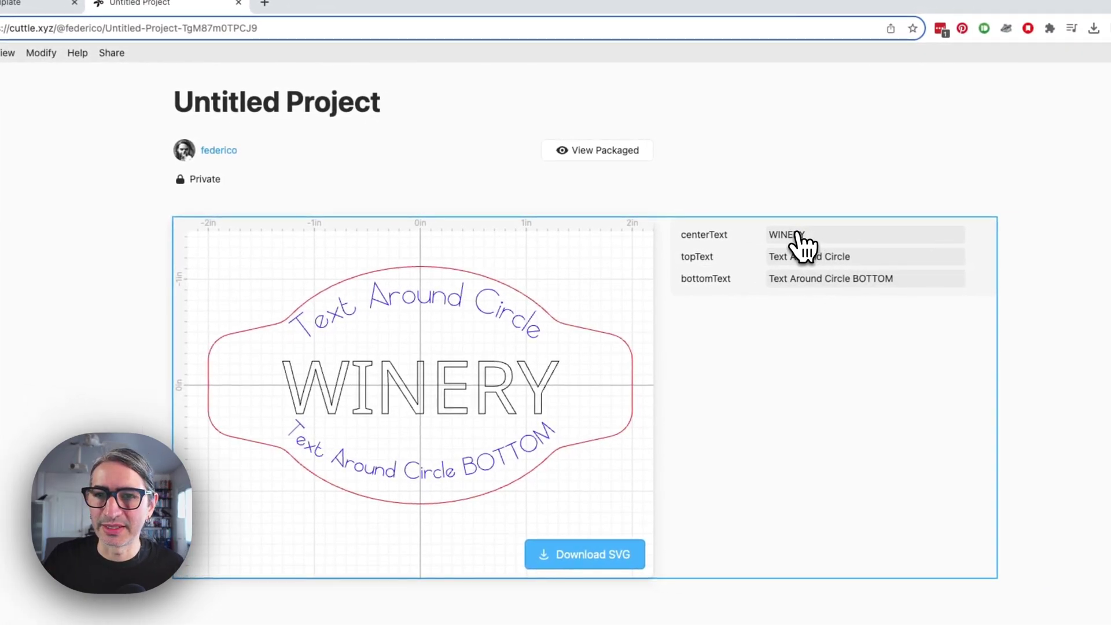
Change the embedded badge's centerText from WINERY to CREAMERY
click(798, 234)
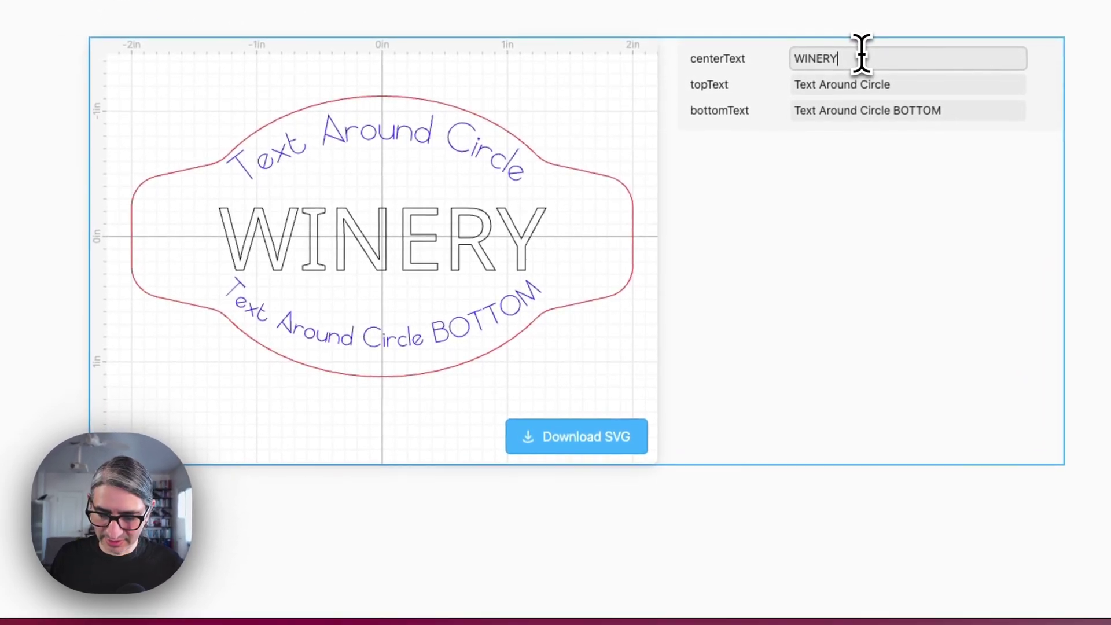
key(BackSpace)
key(BackSpace)
key(BackSpace)
key(BackSpace)
key(BackSpace)
key(BackSpace)
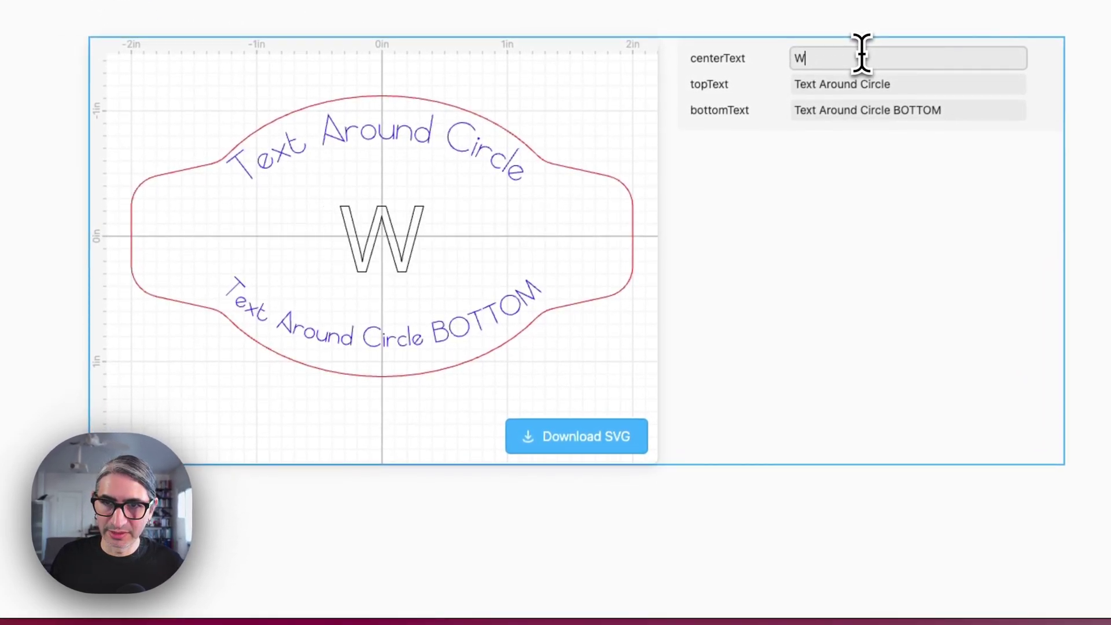
text(Cream)
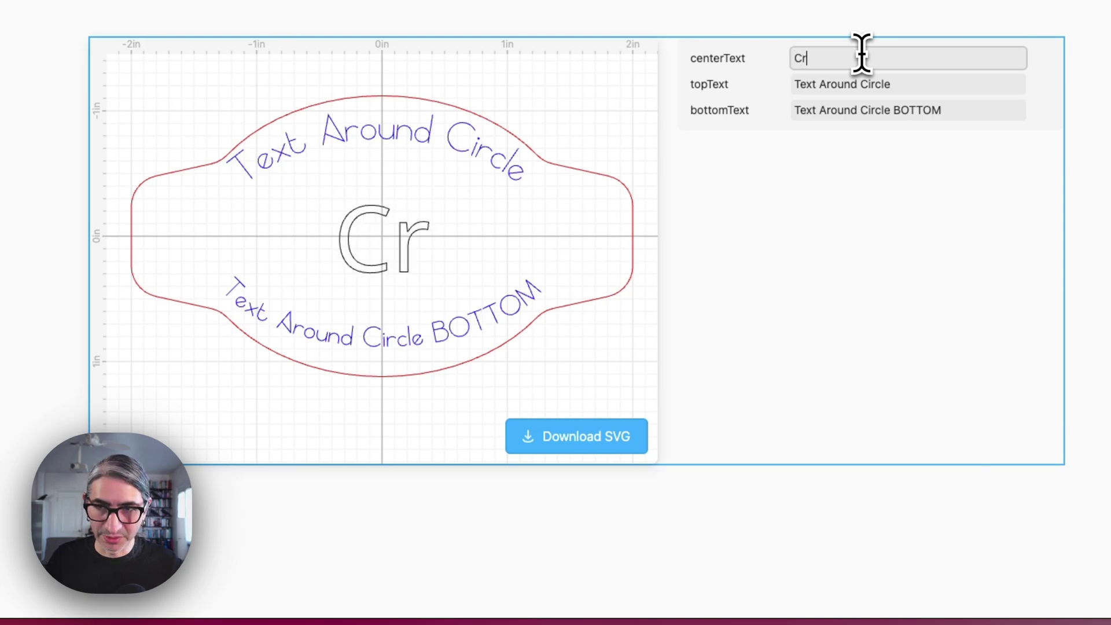
key(BackSpace)
key(BackSpace)
key(BackSpace)
key(BackSpace)
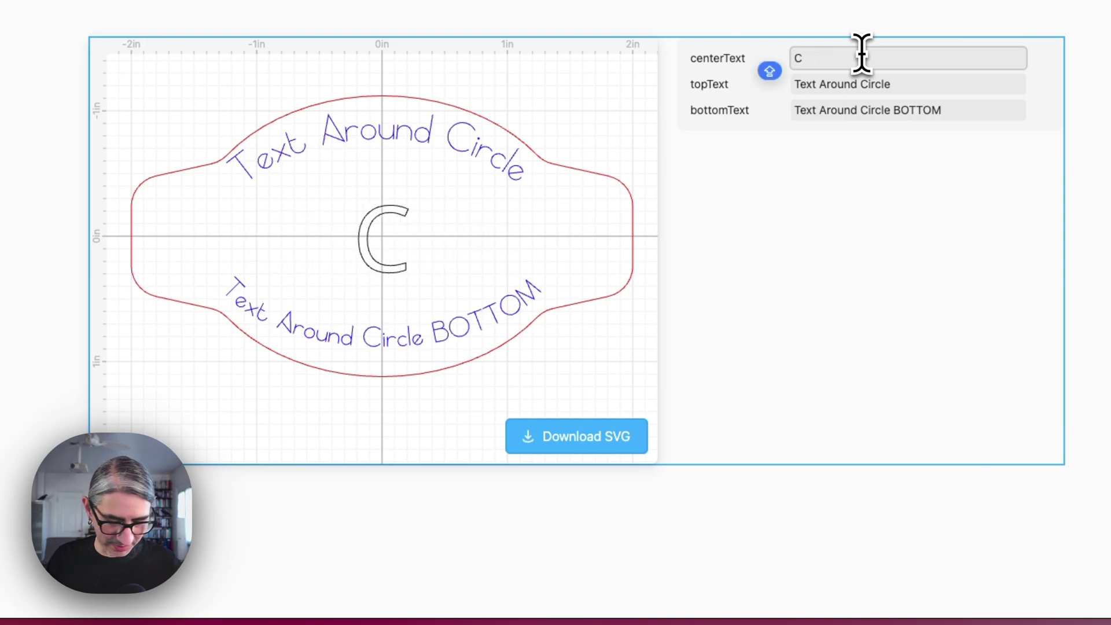
text(CRE)
key(BackSpace)
key(BackSpace)
key(BackSpace)
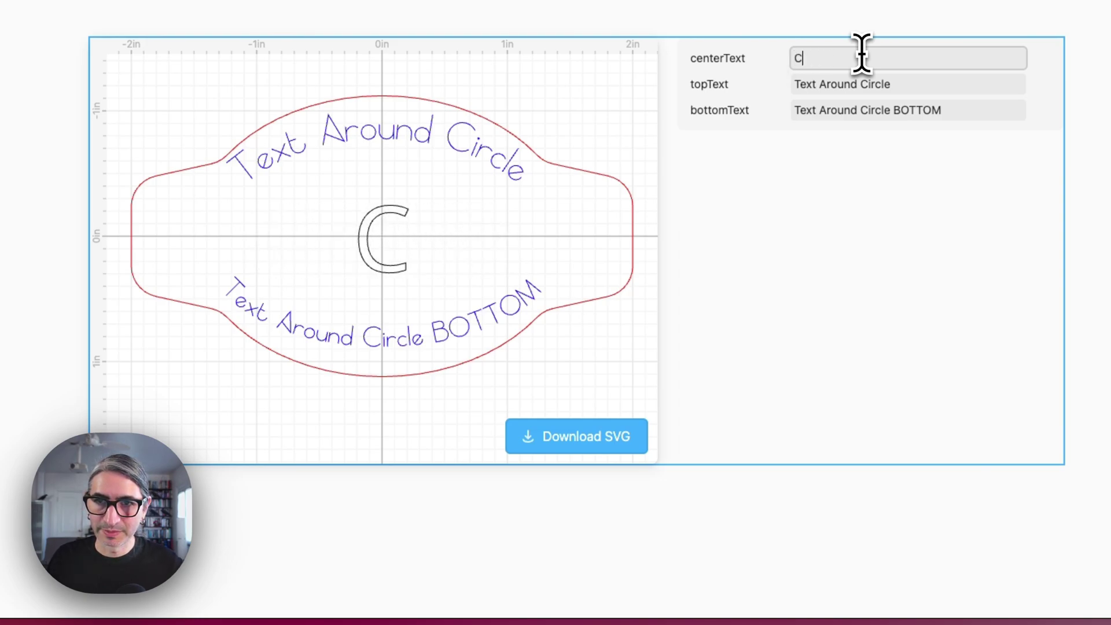
text(REAMERY)
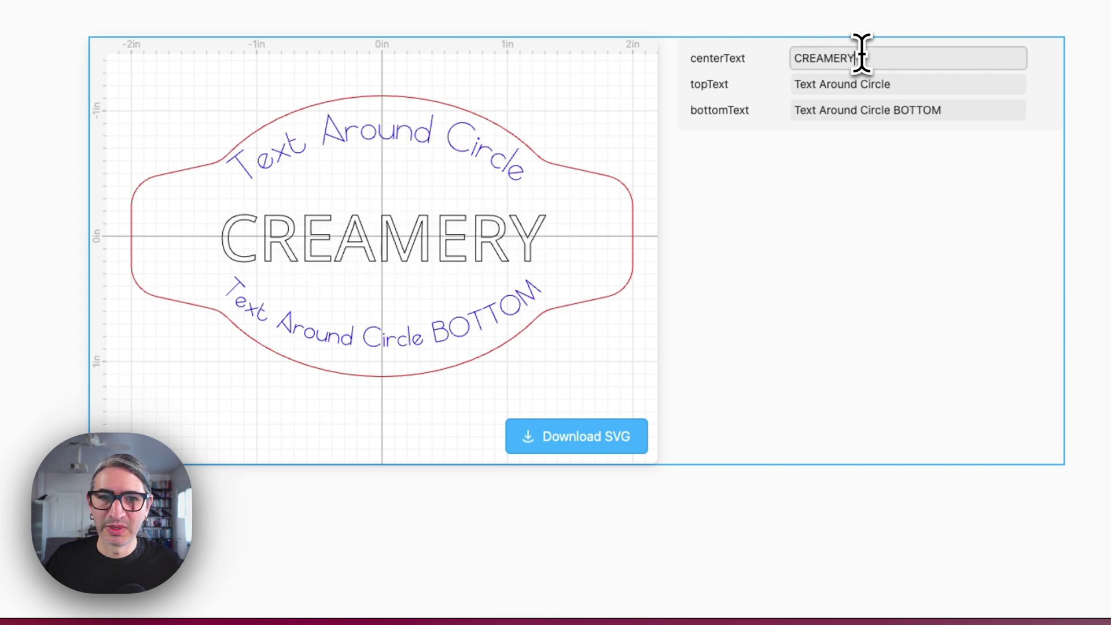
Set the topText value to CALIFORNIA
triple_click(898, 87)
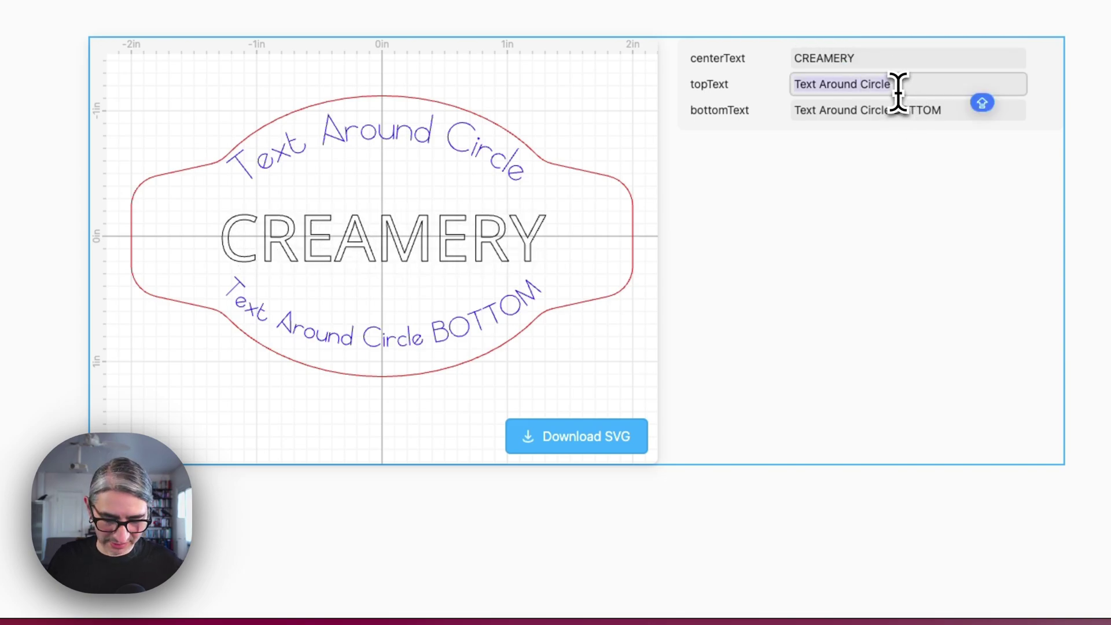
text(CALIFORNIT)
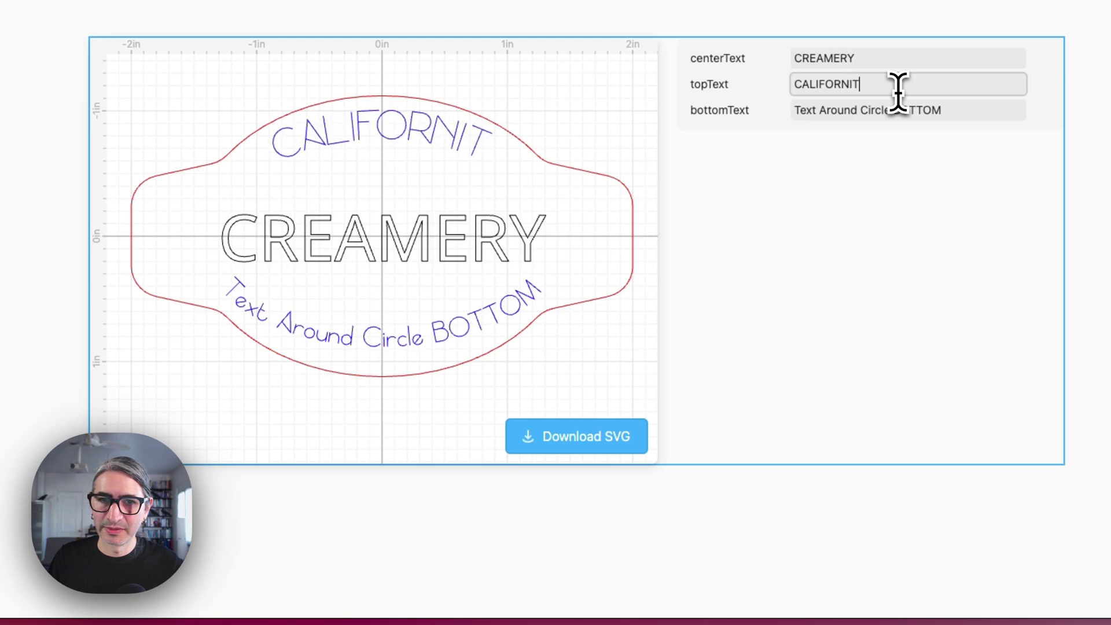
key(BackSpace)
text(A)
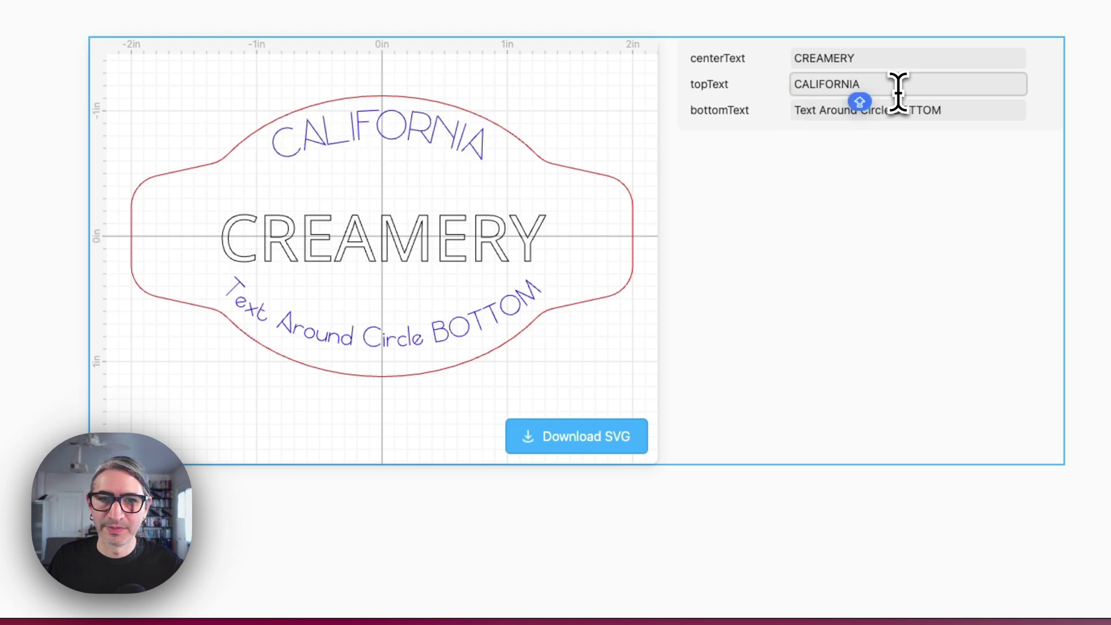
Set the bottomText value to 'Delicious Ice Cream'
double_click(917, 110)
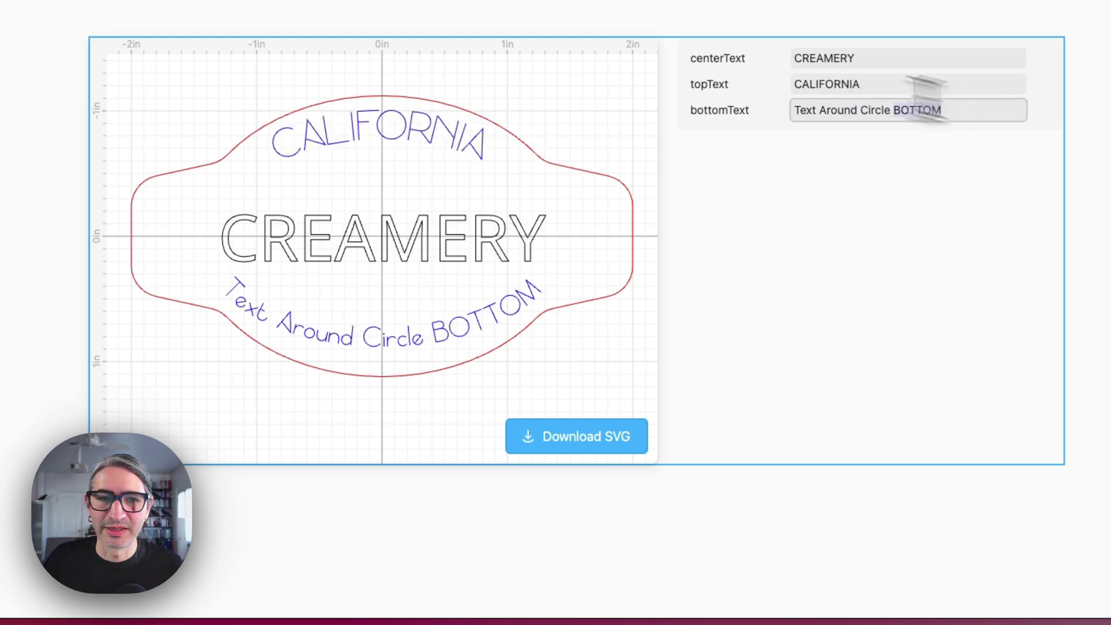
drag(944, 110, 789, 112)
text(DE)
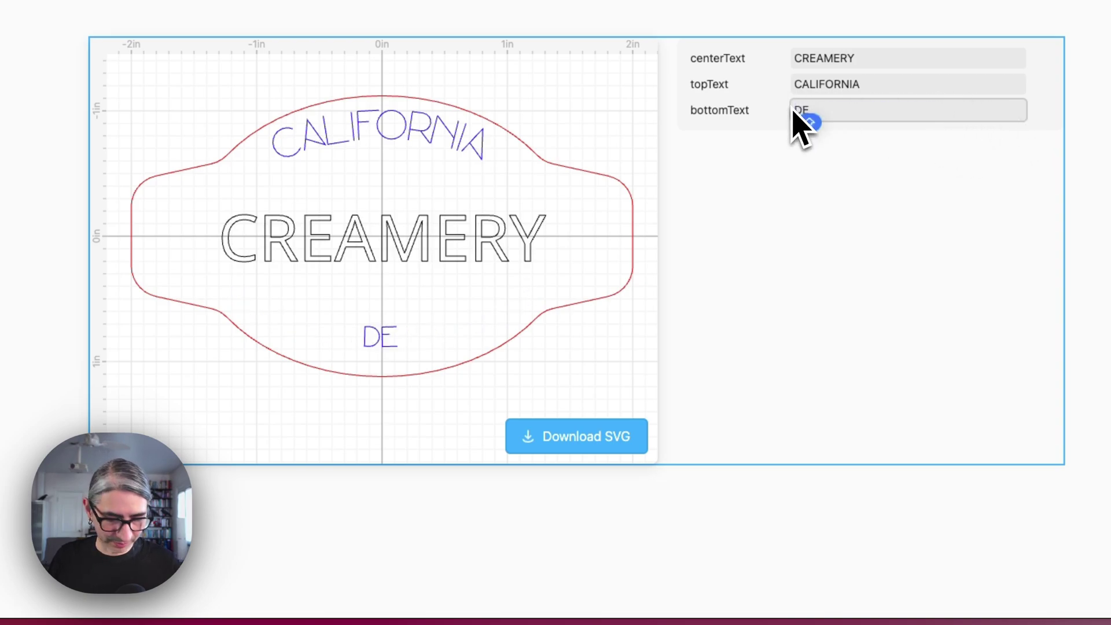
key(BackSpace)
key(BackSpace)
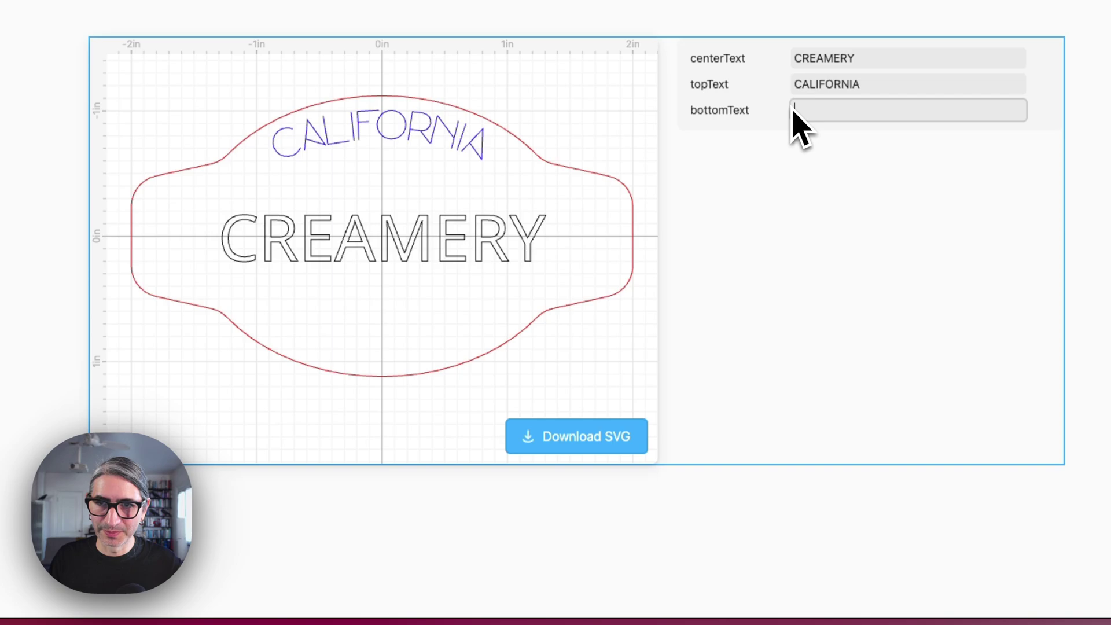
text(Delicious)
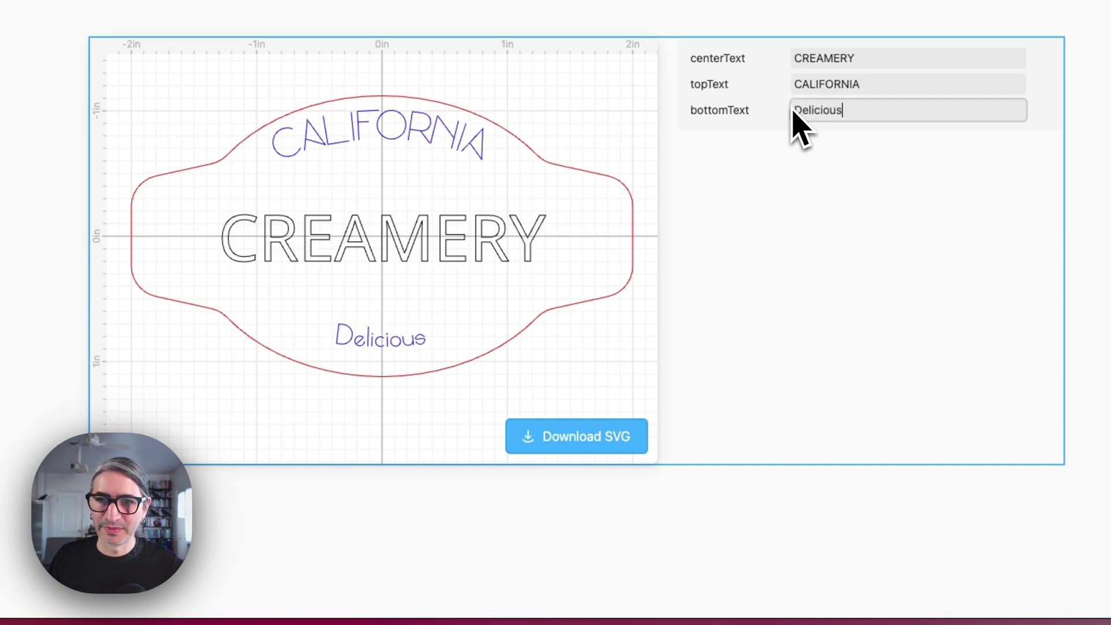
text( Ice Cream)
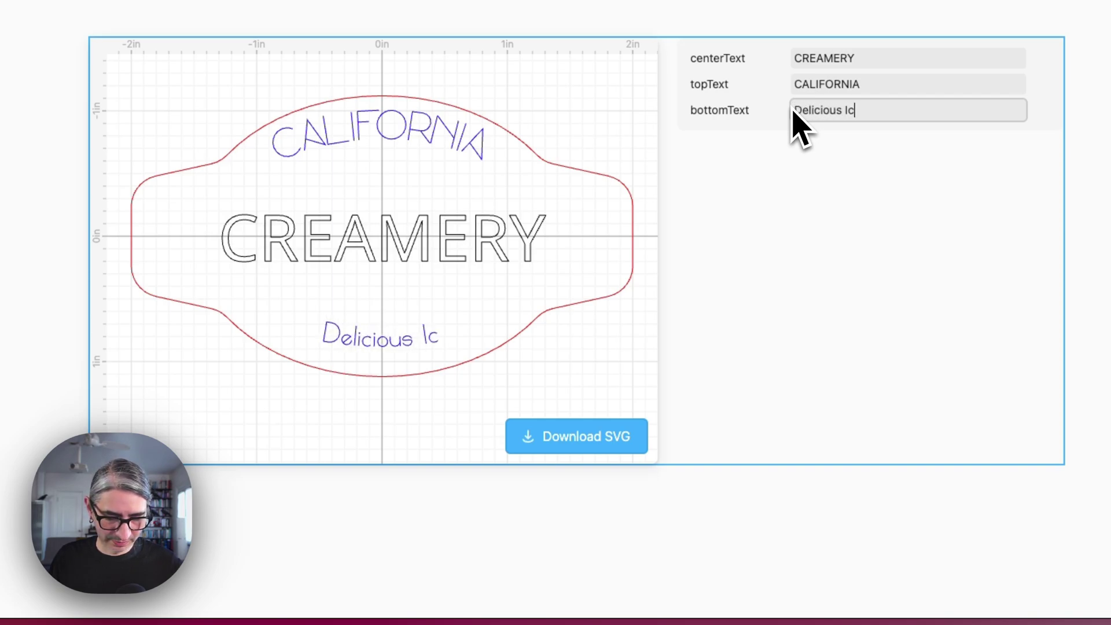